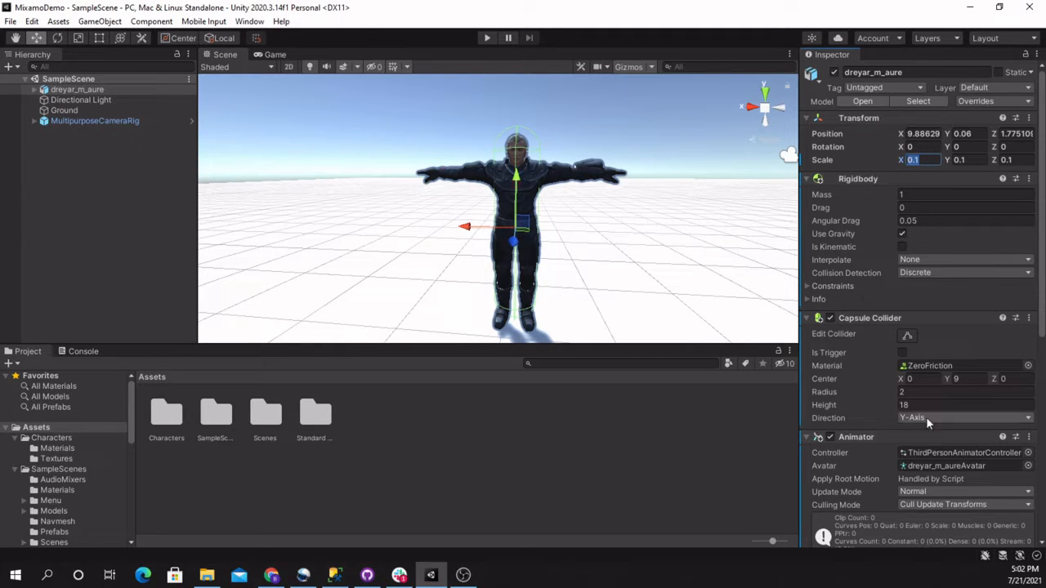
Add a 3D cube object to the scene
alt+drag(570, 282, 484, 275)
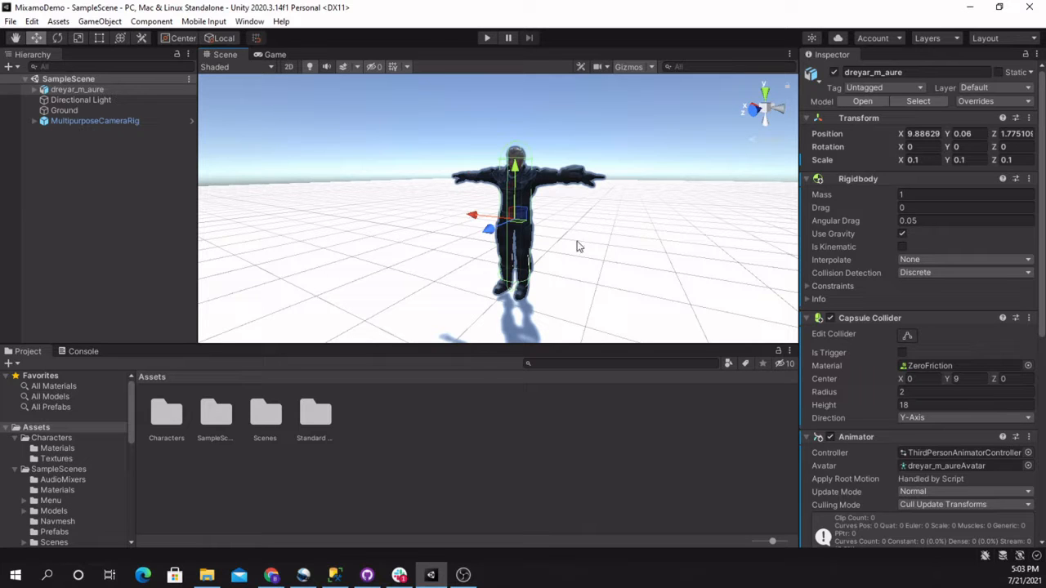
key(w)
right_drag(532, 247, 392, 266)
key(a)
key(s)
key(d)
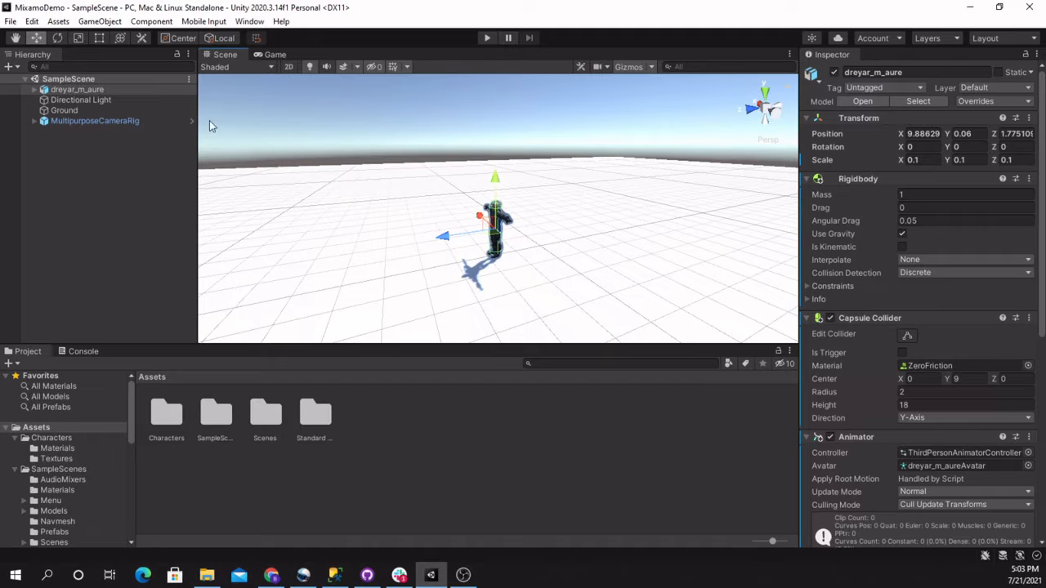
click(98, 22)
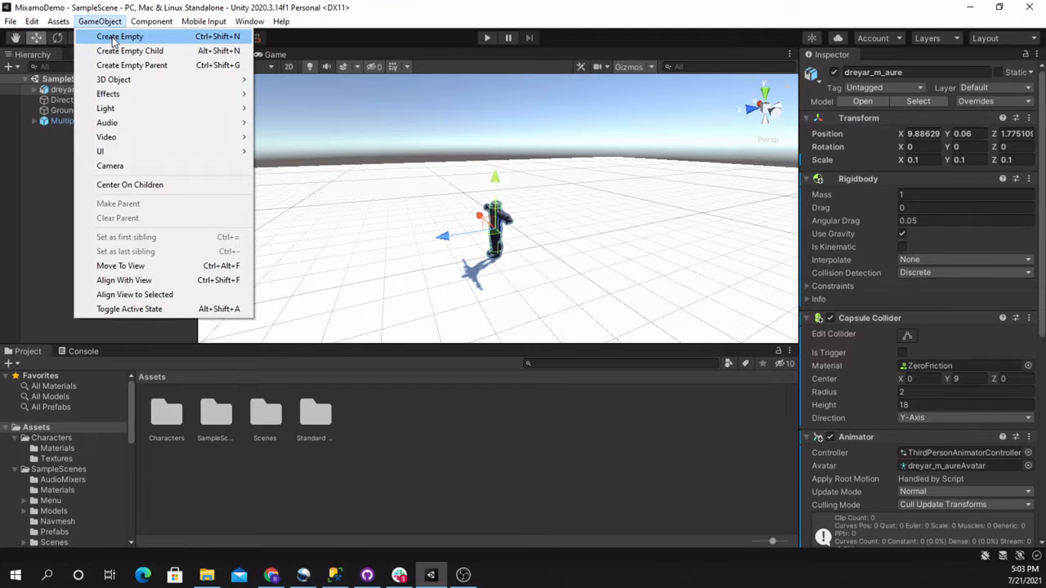
mouse_move(118, 79)
click(283, 78)
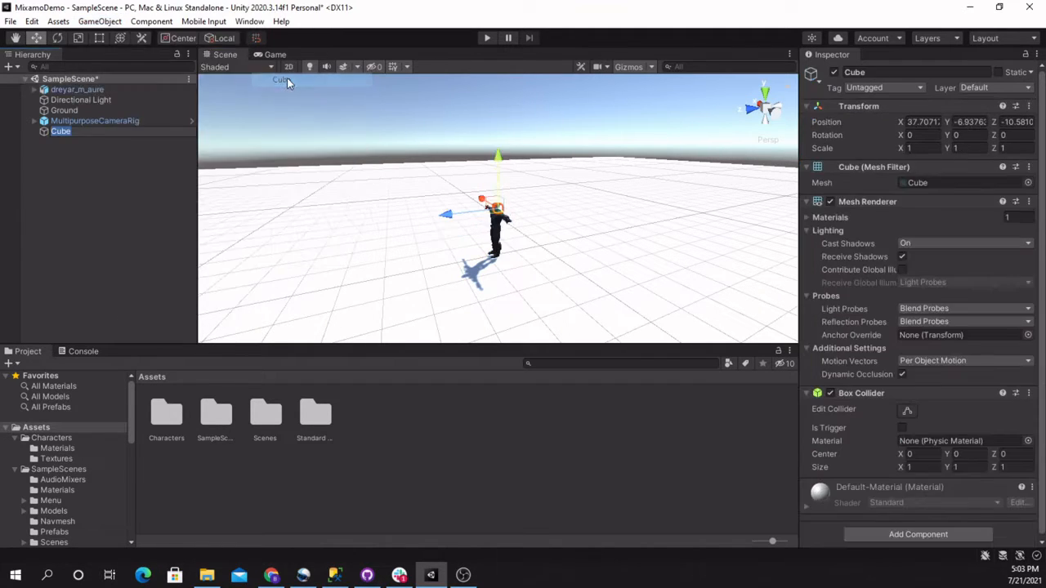
Move the cube into the air beside the character, to about X 6.93, Y 2.43, Z 0.3
alt+drag(516, 219, 681, 108)
right_drag(635, 188, 731, 191)
key(a)
drag(616, 151, 768, 280)
right_drag(640, 219, 1038, 221)
key(a)
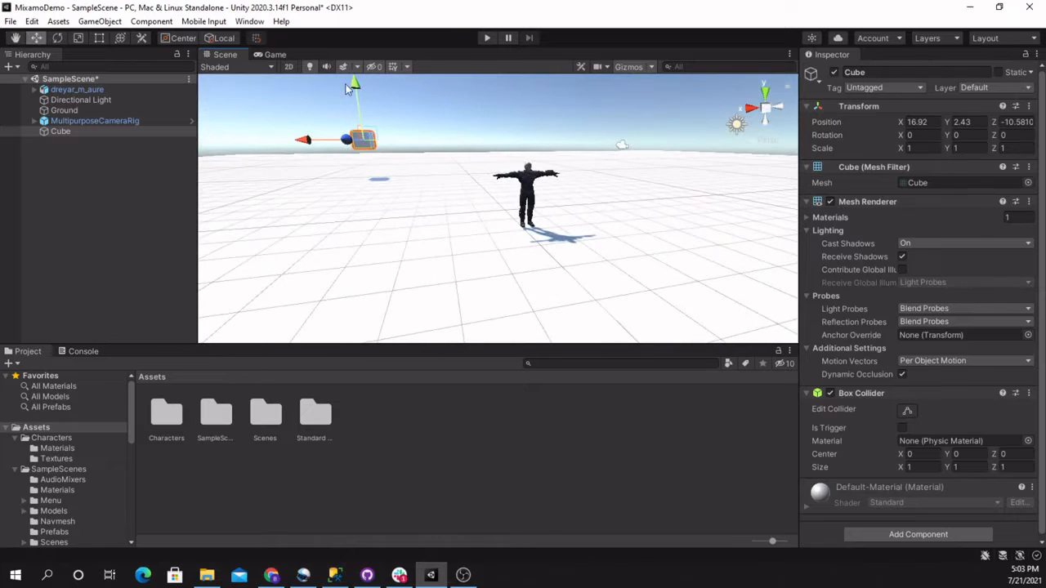
drag(304, 142, 442, 143)
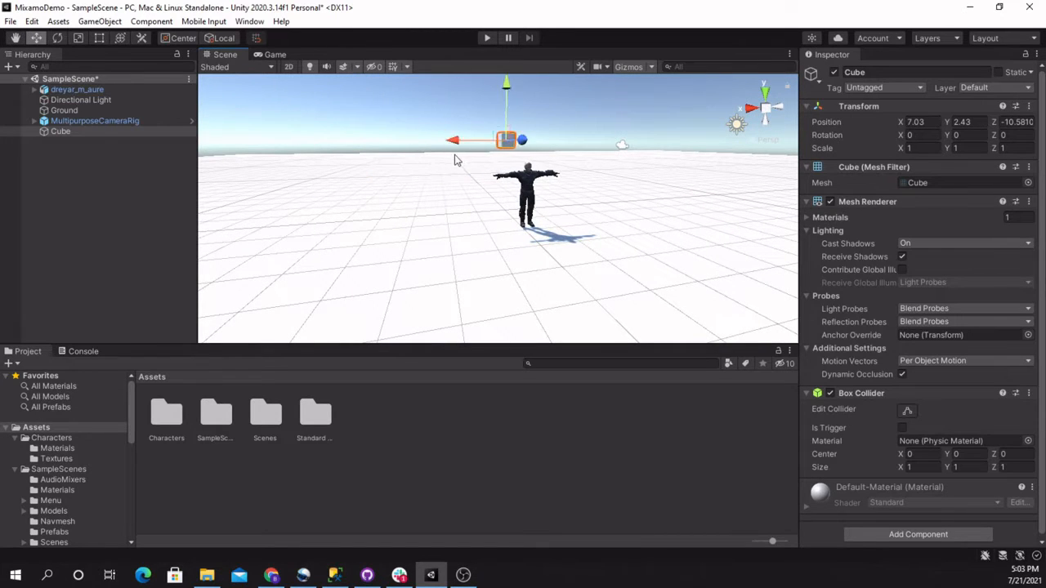
right_drag(442, 143, 277, 159)
key(d)
drag(609, 171, 483, 201)
right_drag(531, 220, 429, 254)
key(d)
key(e)
Scale the cube into a flat platform with X 4, Y 0.1 and Z 2
click(925, 149)
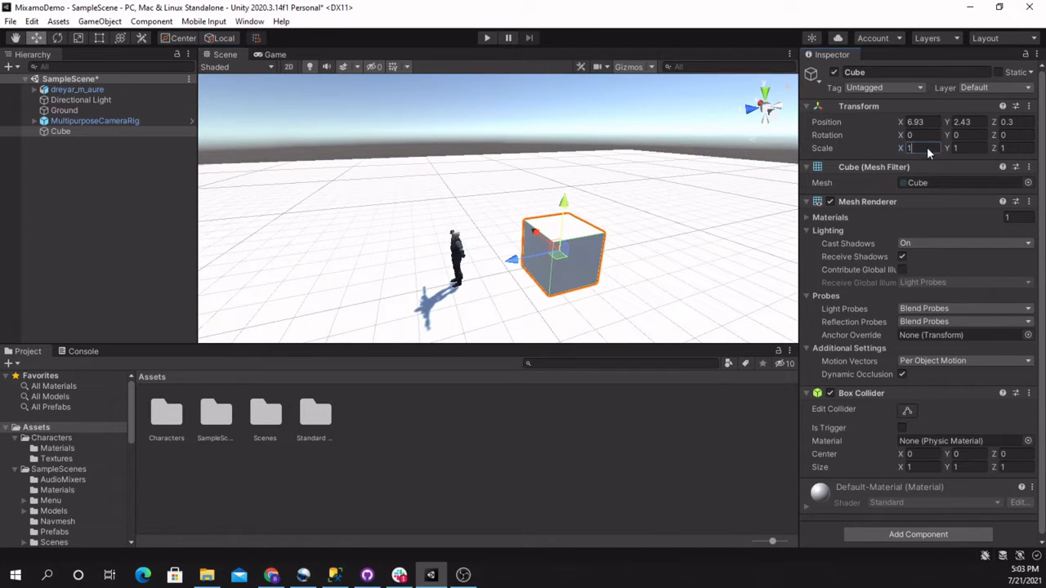
text(4)
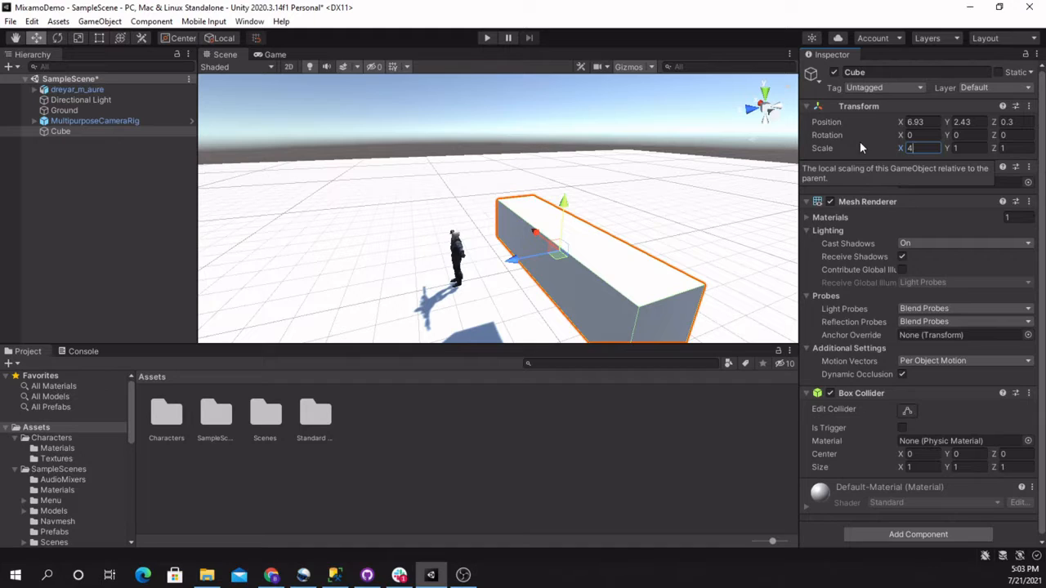
key(Tab)
text(.1)
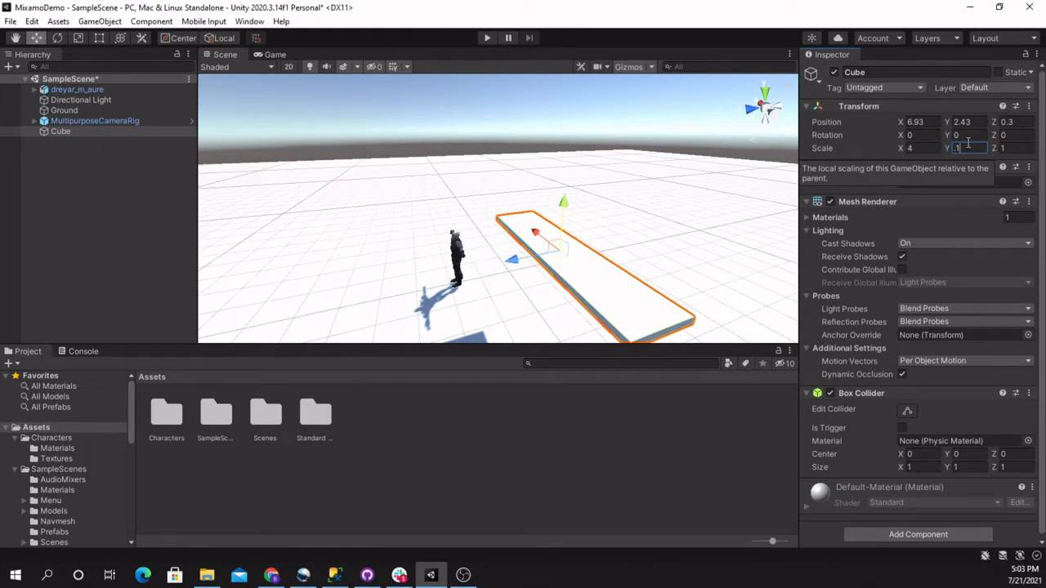
text(2)
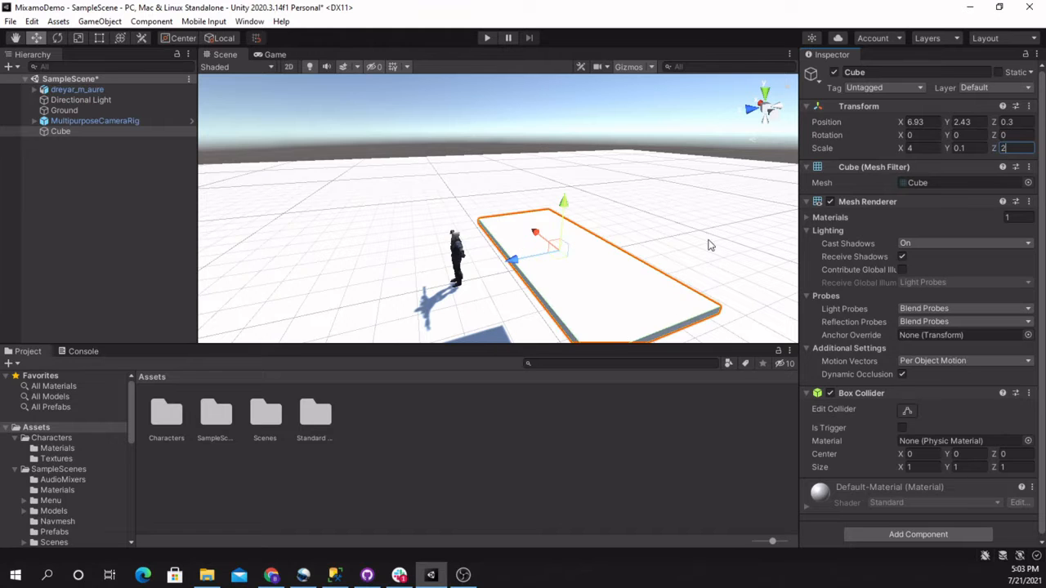
Playtest the scene by moving the character around the floating platform to judge its height, and stop play mode
alt+drag(709, 245, 792, 291)
scroll(882, 424, down, 1)
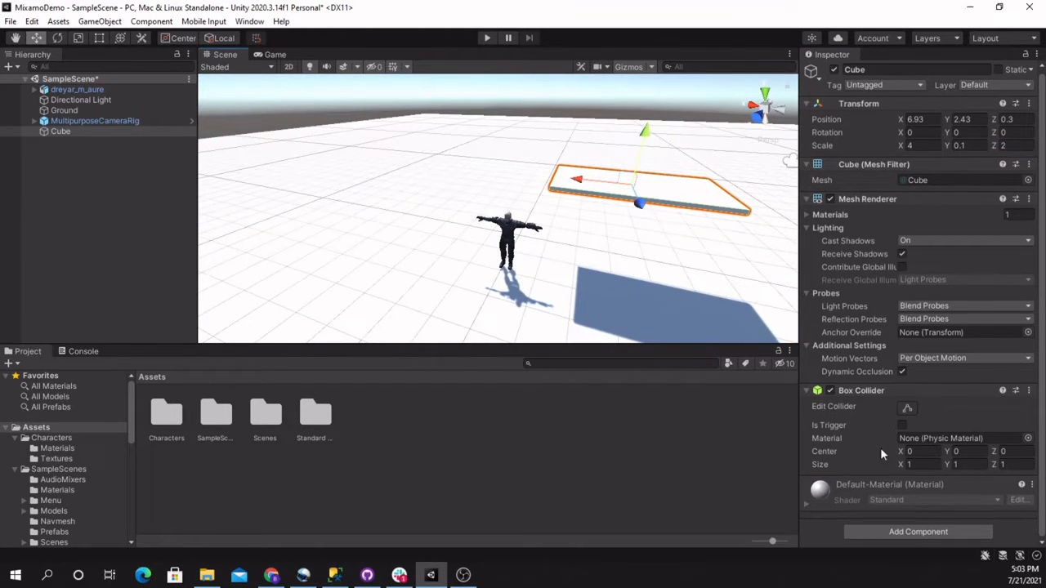
key(ctrl+p)
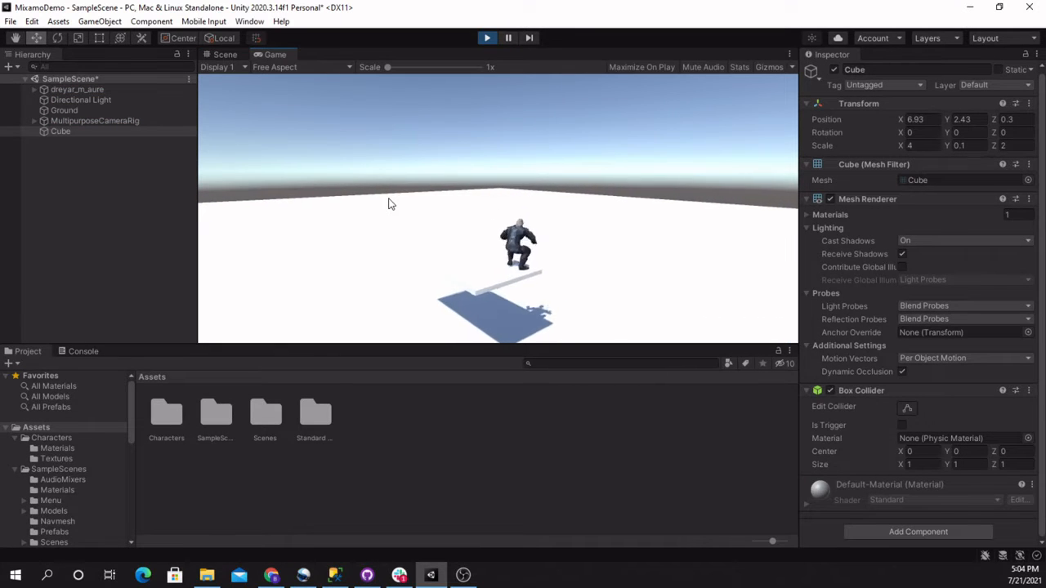
key(d)
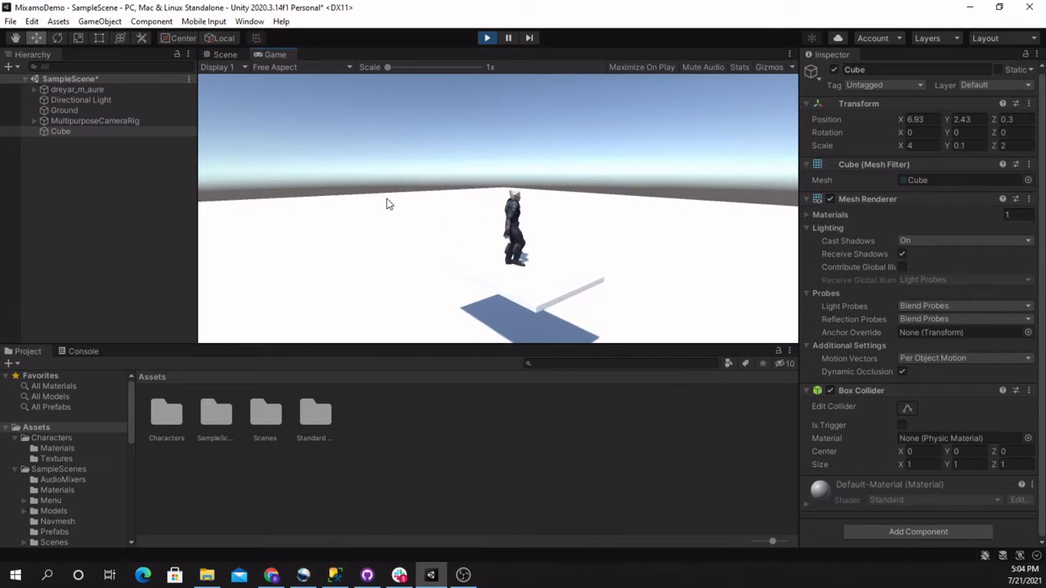
key(w)
key(a)
key(w)
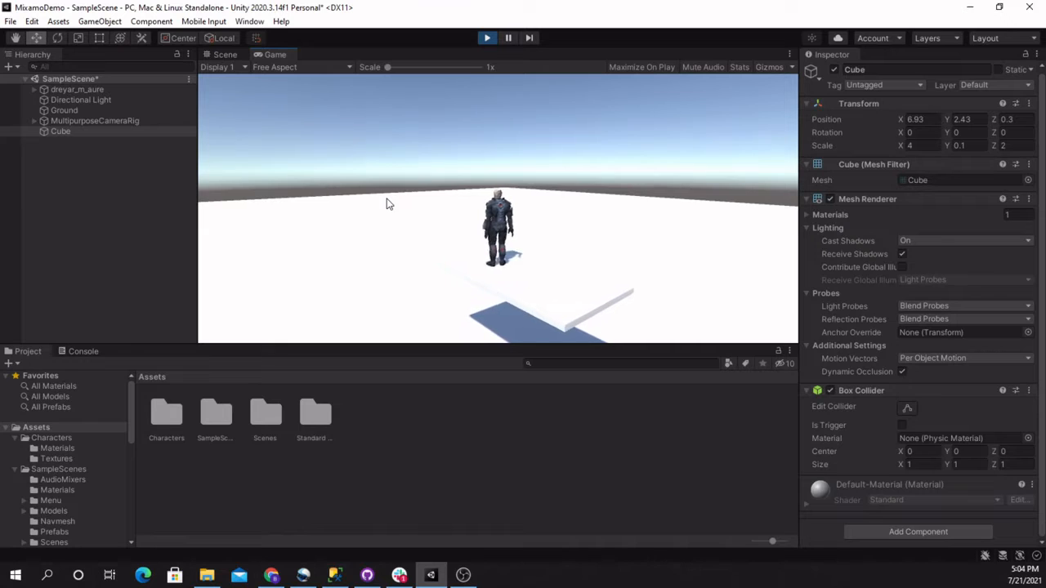
key(a)
key(w)
key(d)
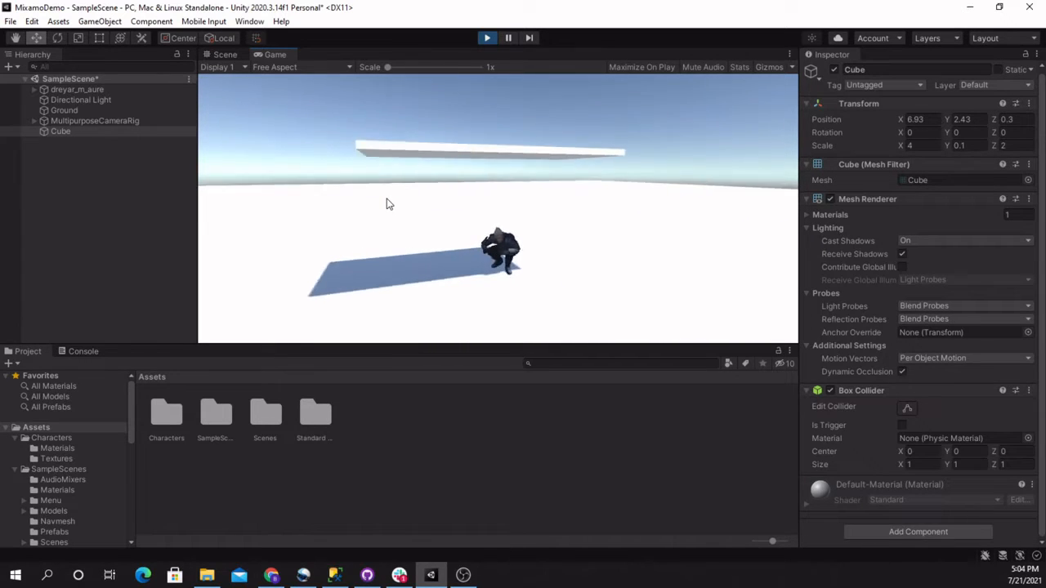
key(d)
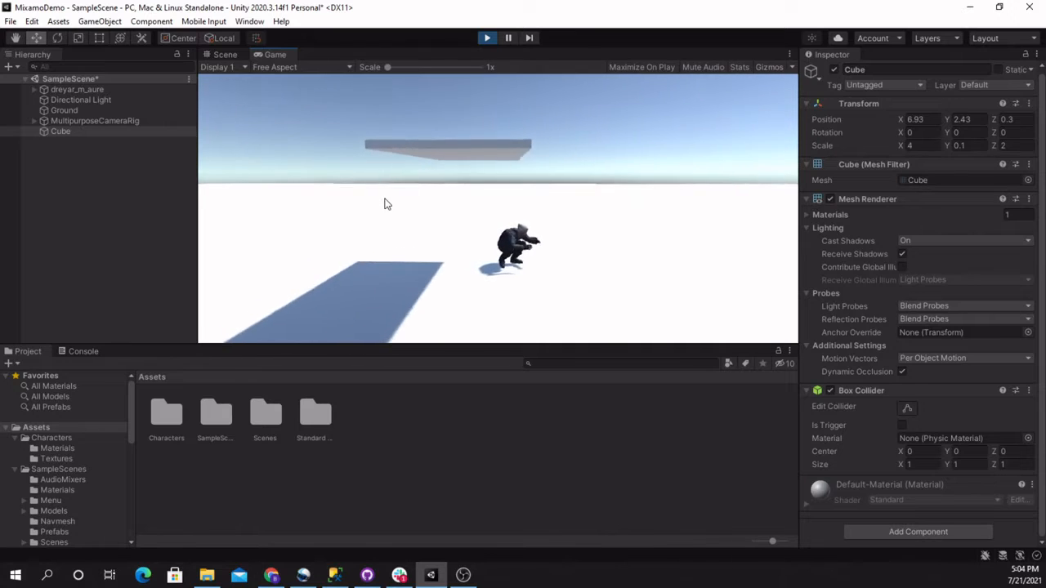
key(w)
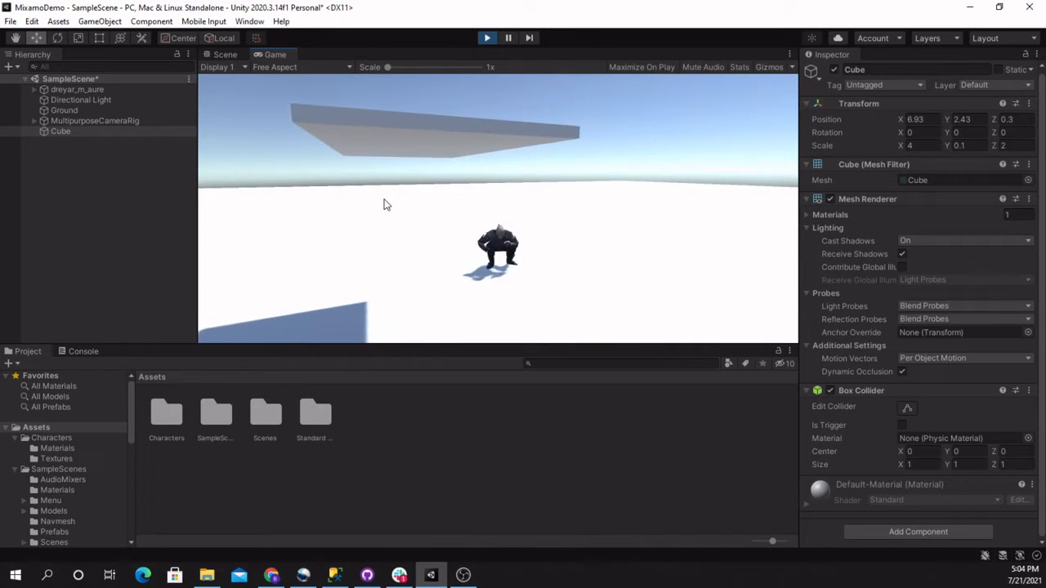
key(w)
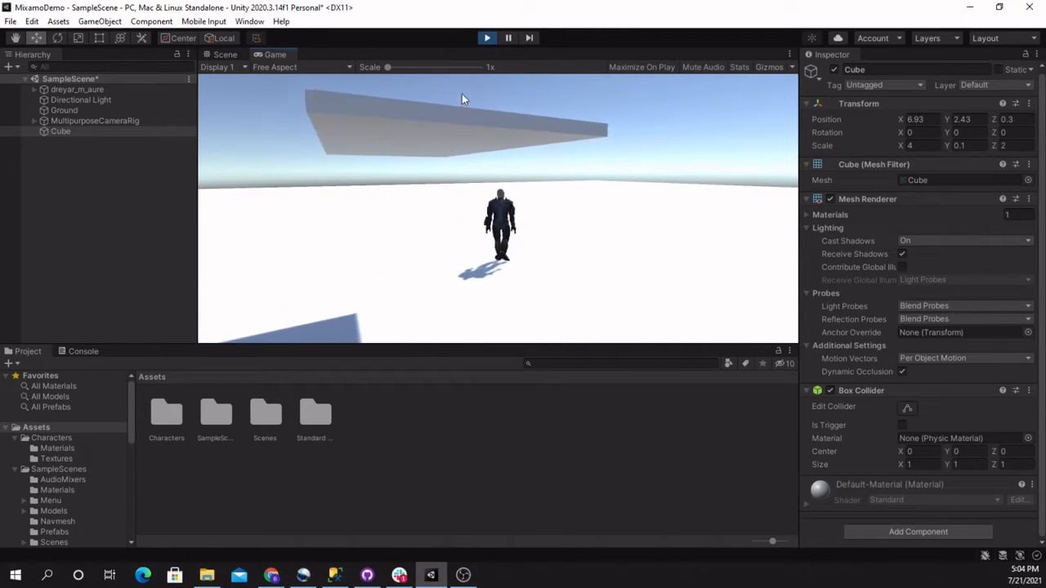
click(486, 38)
Create a folder named Templates in the project's Assets folder
right_drag(489, 222, 617, 174)
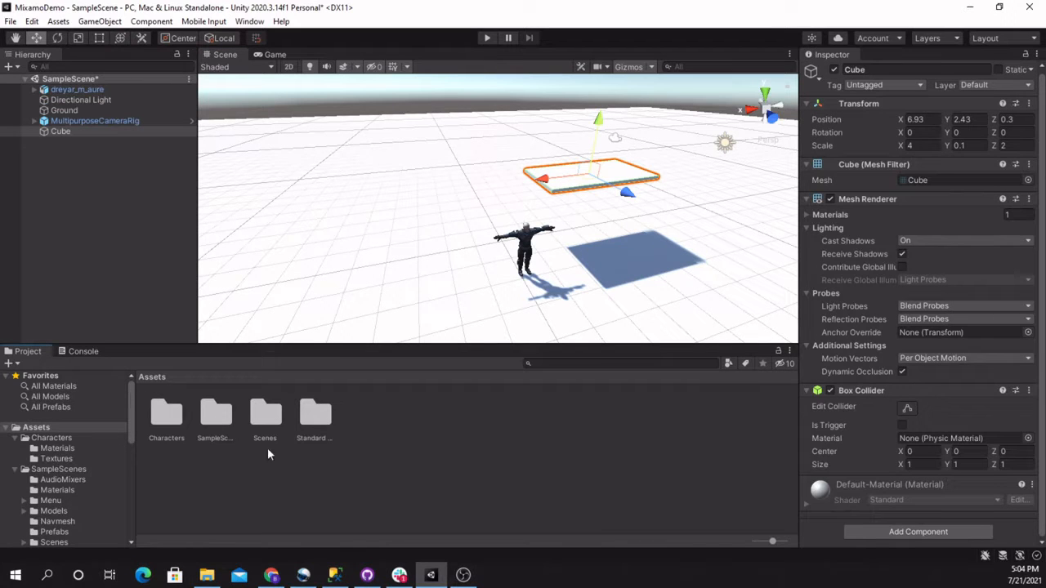
right_click(380, 460)
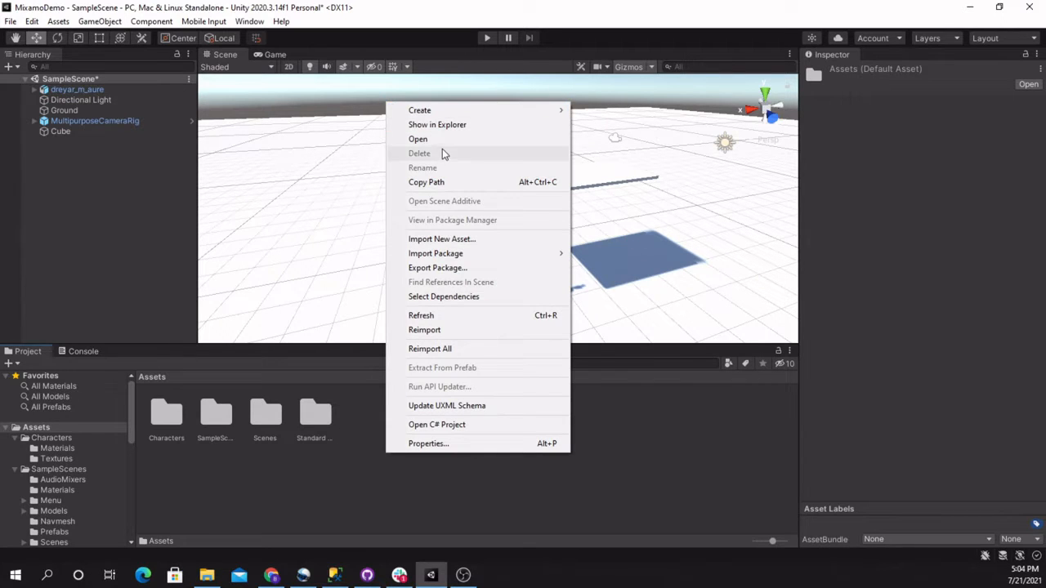
mouse_move(451, 108)
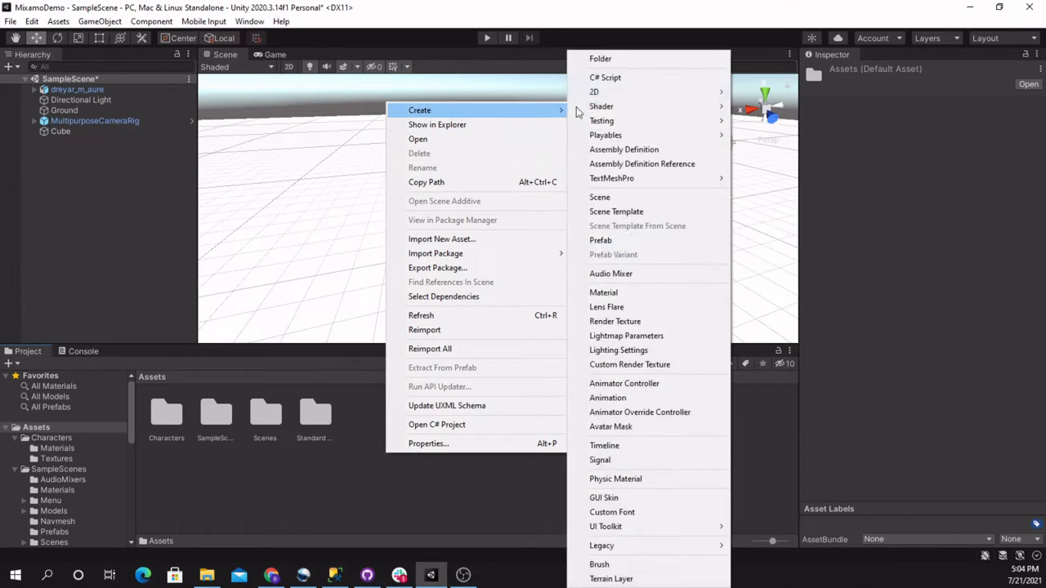
click(614, 58)
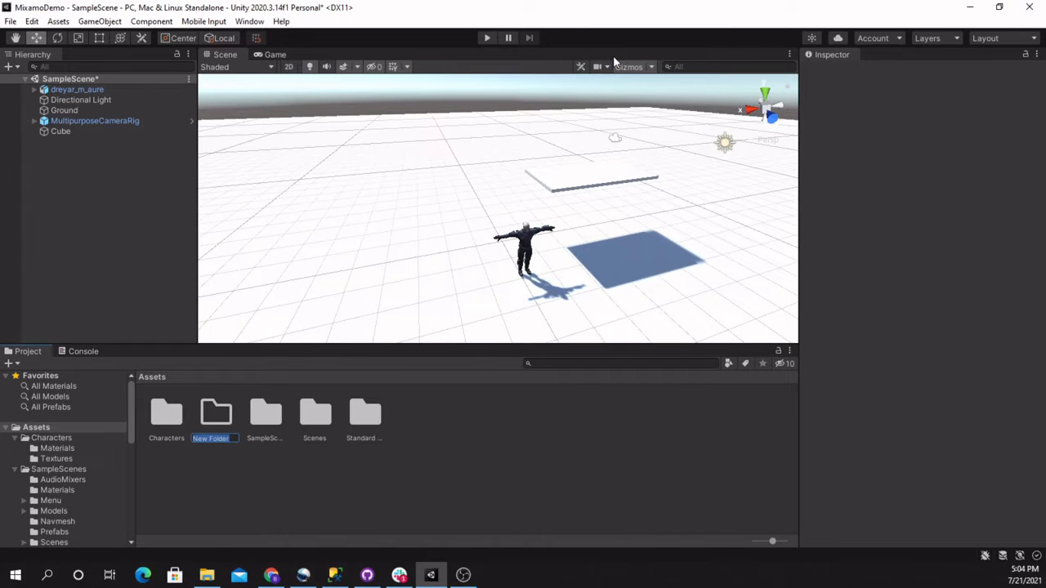
text(Templates)
key(Return)
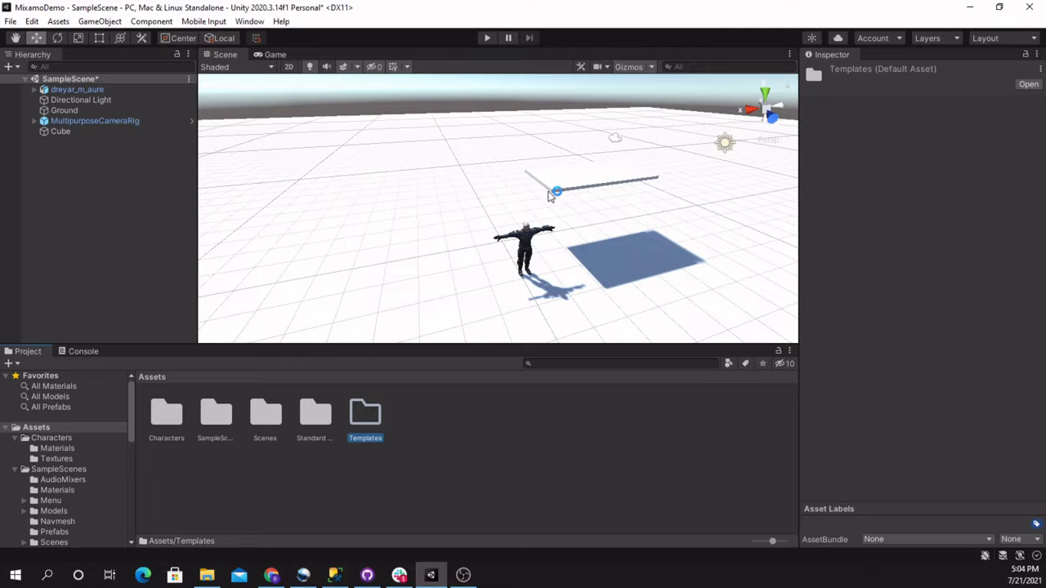
Rename the Cube object in the scene as Platform
click(66, 133)
right_click(62, 134)
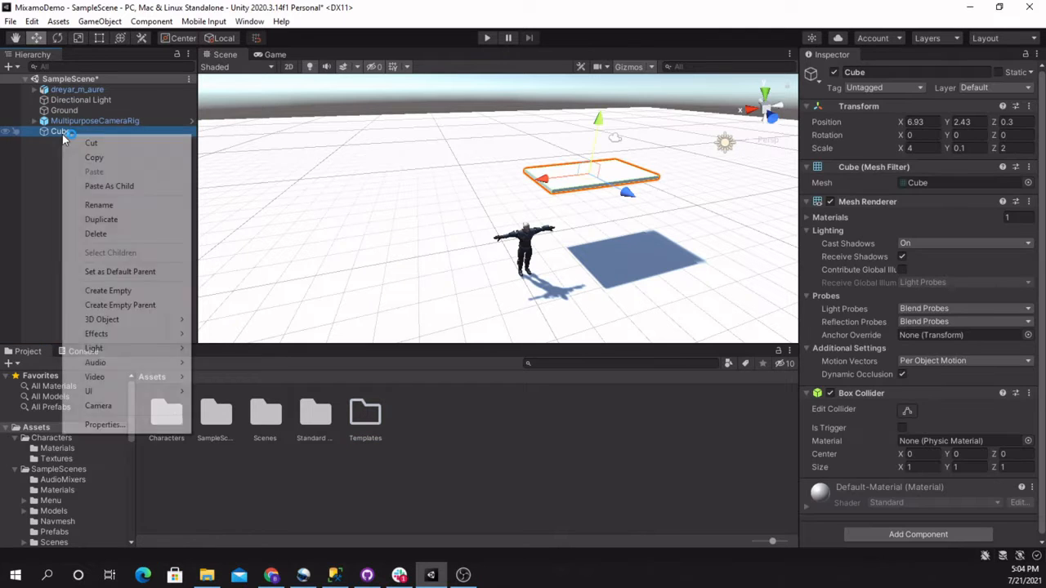
click(115, 205)
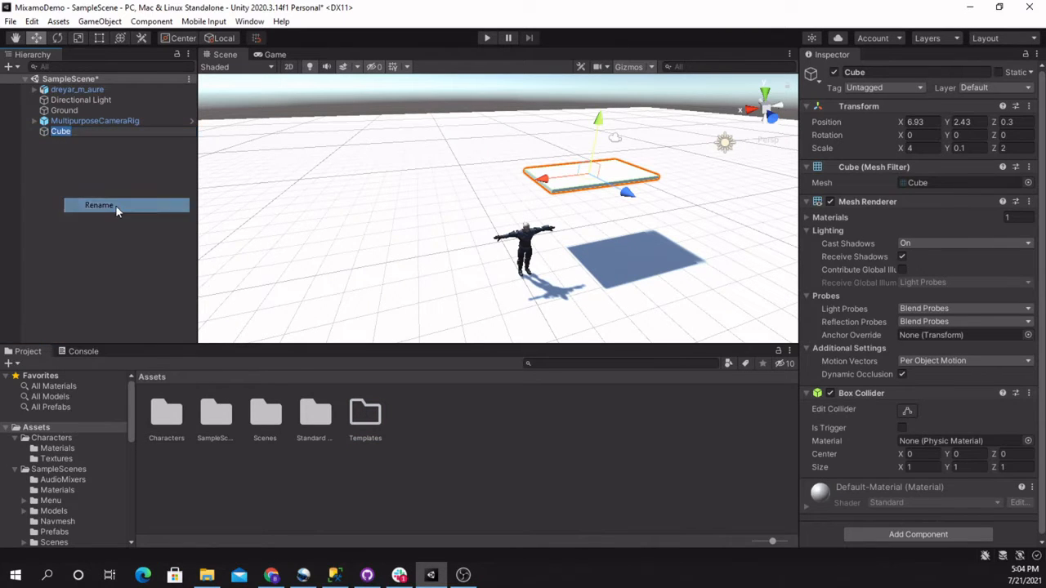
text(Platform)
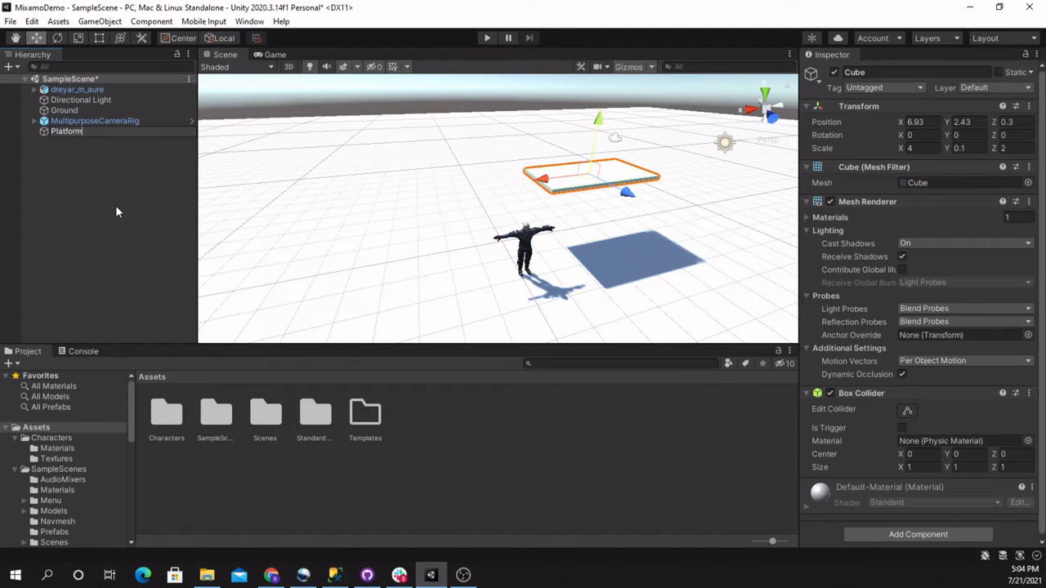
key(Return)
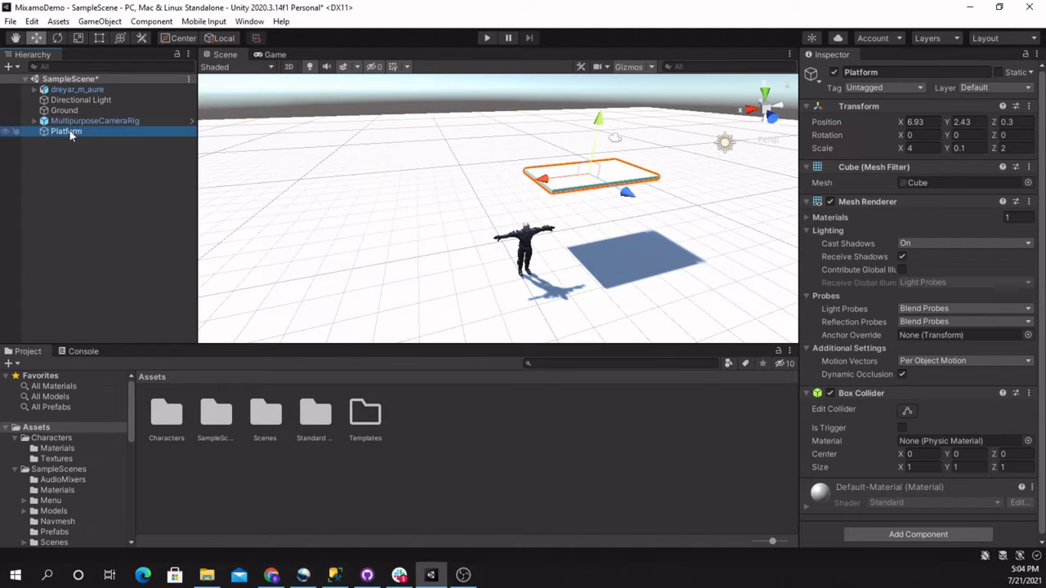
Save the Platform object as a prefab in the Templates folder and show that folder's contents
drag(69, 131, 217, 375)
drag(284, 434, 212, 431)
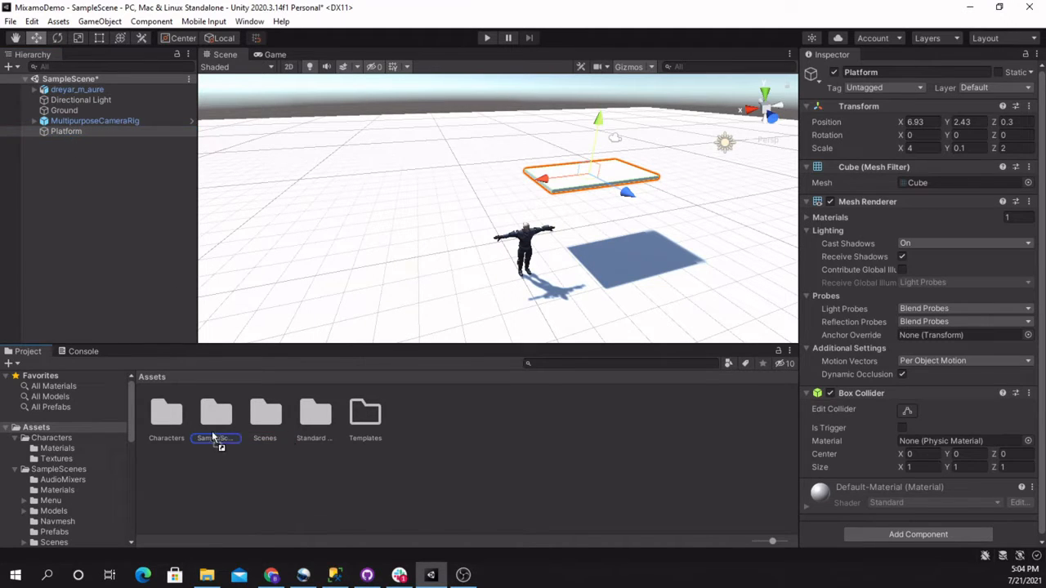
drag(369, 438, 369, 439)
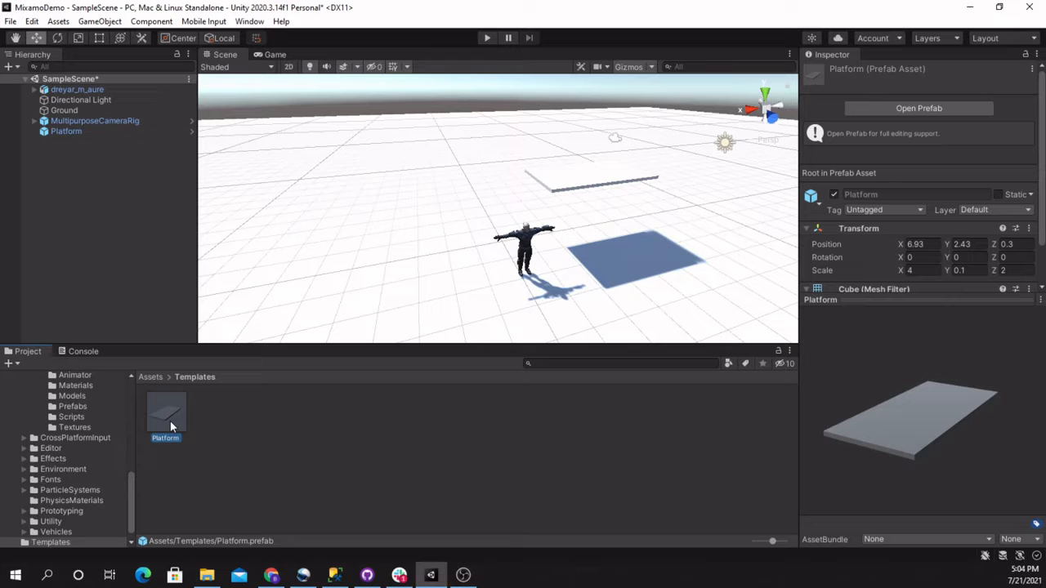
Place a second platform from the Platform prefab and move it to about X 13.13, Y 2.88, Z -3.05
drag(170, 420, 332, 226)
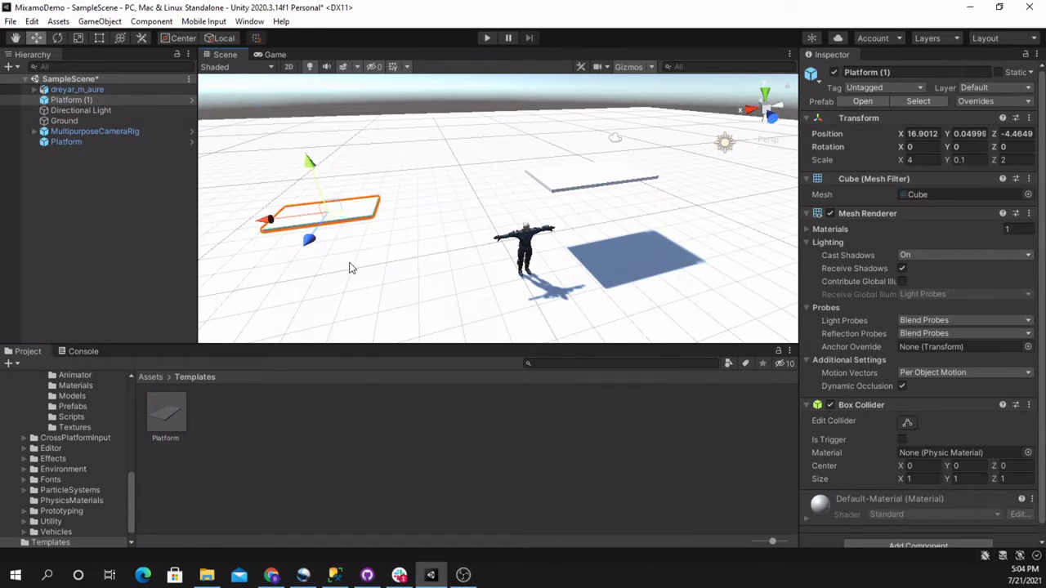
alt+drag(348, 268, 419, 279)
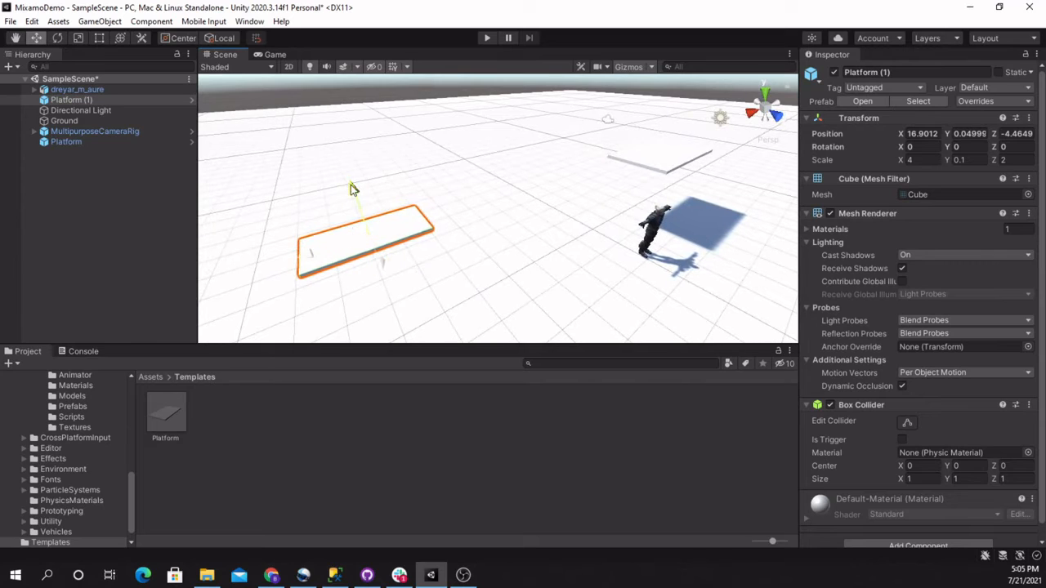
drag(350, 189, 412, 182)
drag(482, 161, 363, 391)
alt+drag(413, 260, 408, 266)
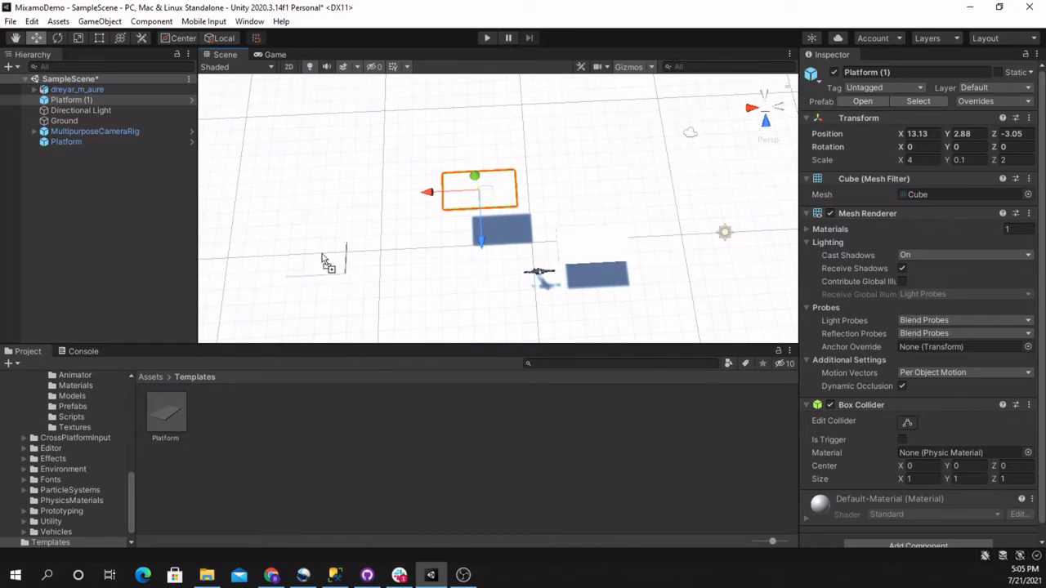
Place a third platform from the Platform prefab and move it to about X 20.86, Y 3.38, Z 1.39
drag(324, 260, 262, 291)
right_drag(309, 297, 661, 303)
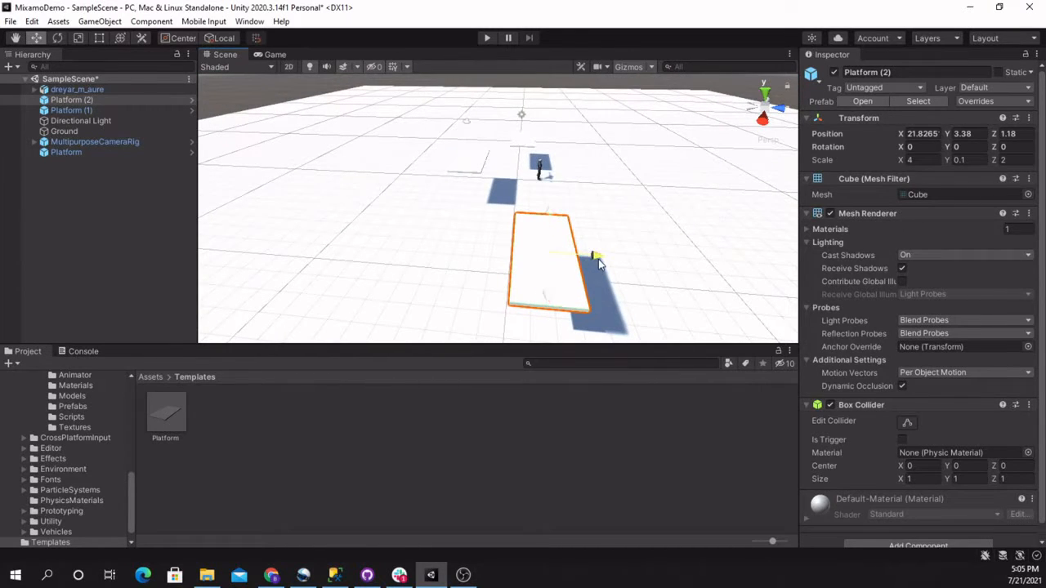
drag(597, 261, 604, 259)
drag(556, 296, 552, 275)
mouse_move(552, 276)
right_down()
mouse_move(570, 278)
mouse_move(552, 280)
right_up()
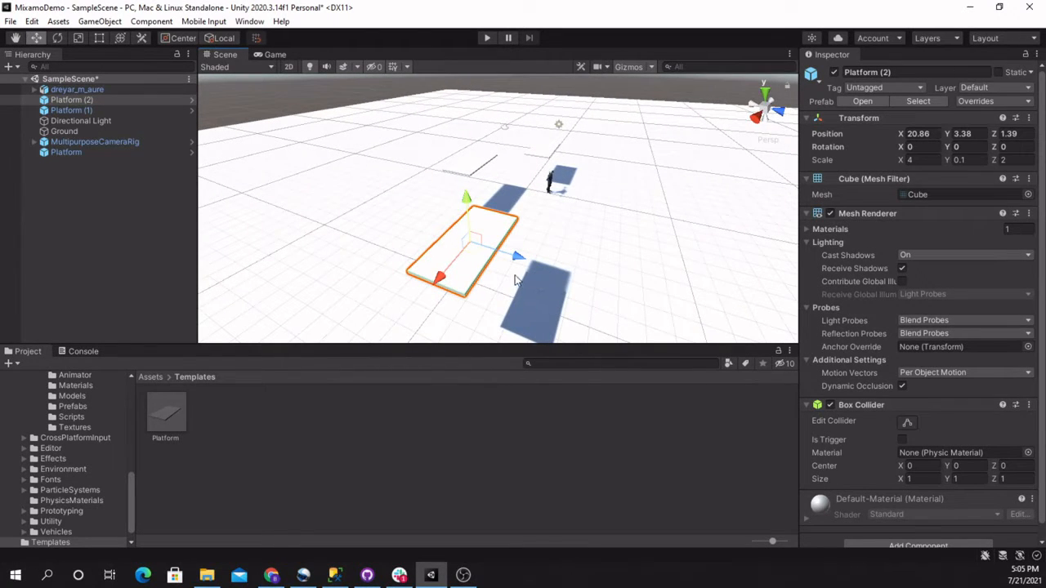
Rotate the third platform around its Y axis to about -65 degrees
key(e)
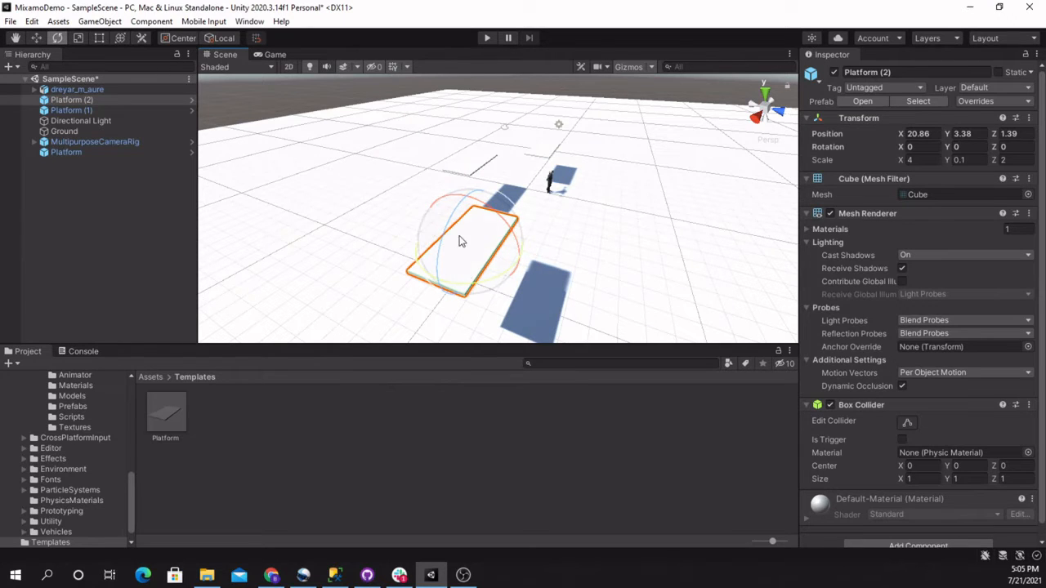
drag(462, 288, 600, 255)
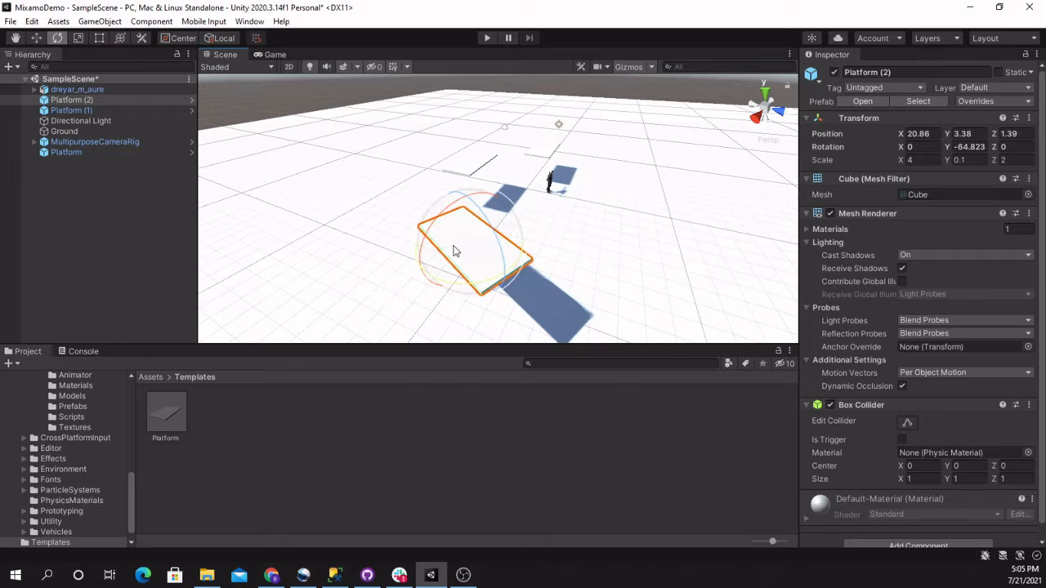
Raise the third platform along its Y axis to about Y 4.79
key(r)
key(t)
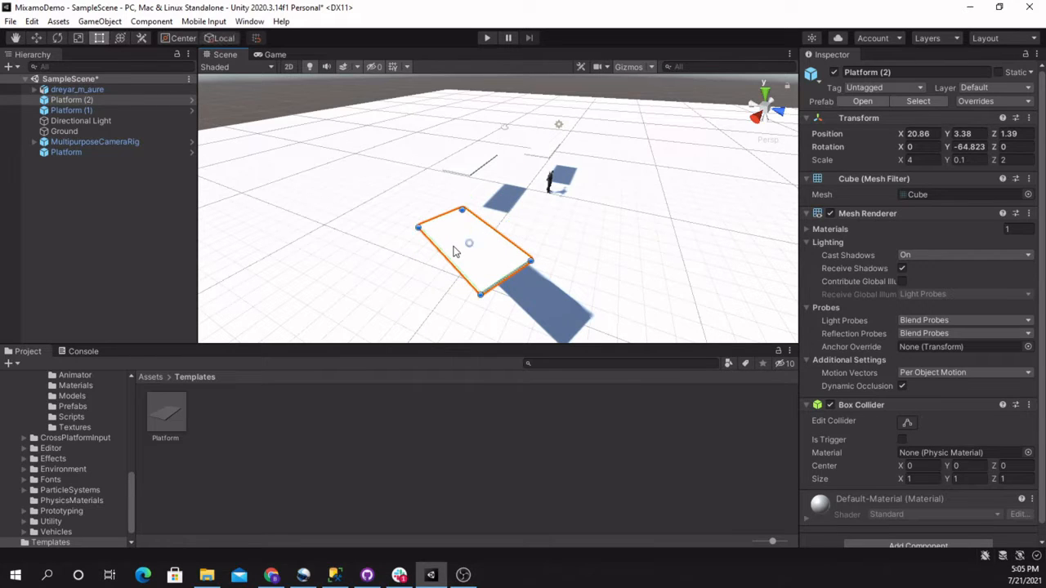
key(w)
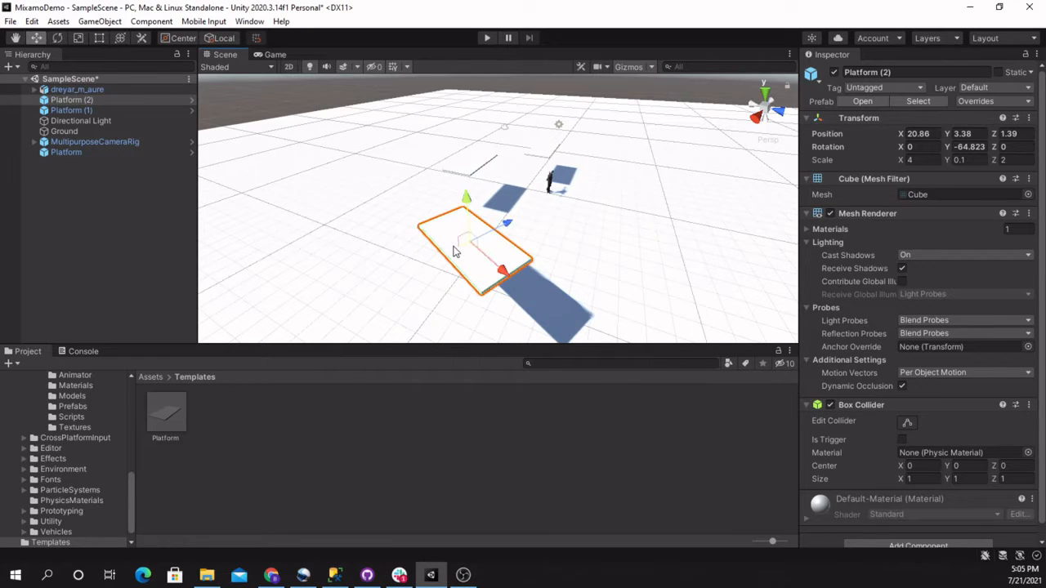
drag(467, 211, 359, 299)
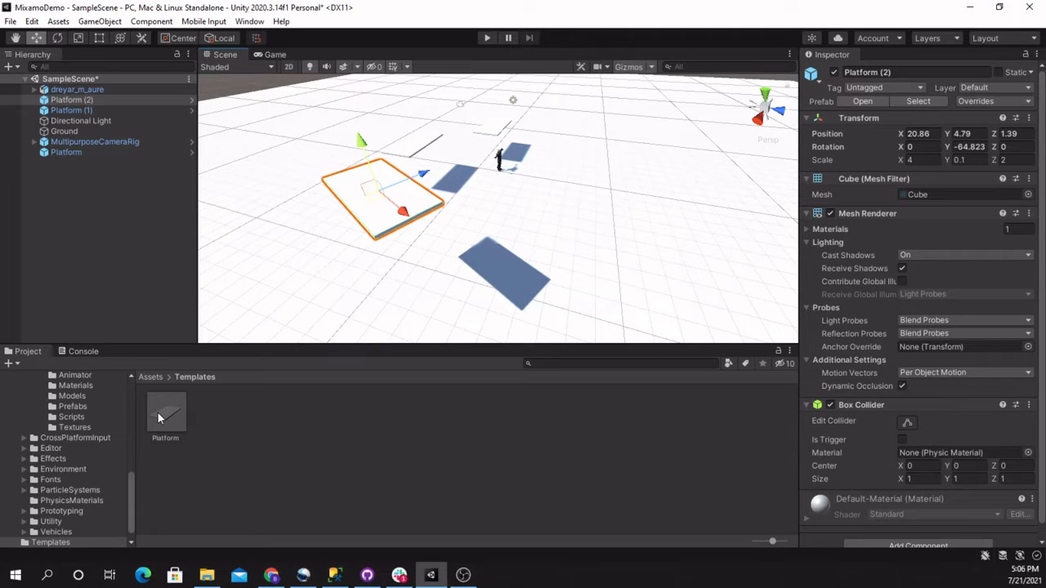
Place a fourth platform from the Platform prefab at about X 18.64, Y 5.78, Z 7.32 and rotate it about 63 degrees around Y
drag(158, 413, 586, 112)
key(e)
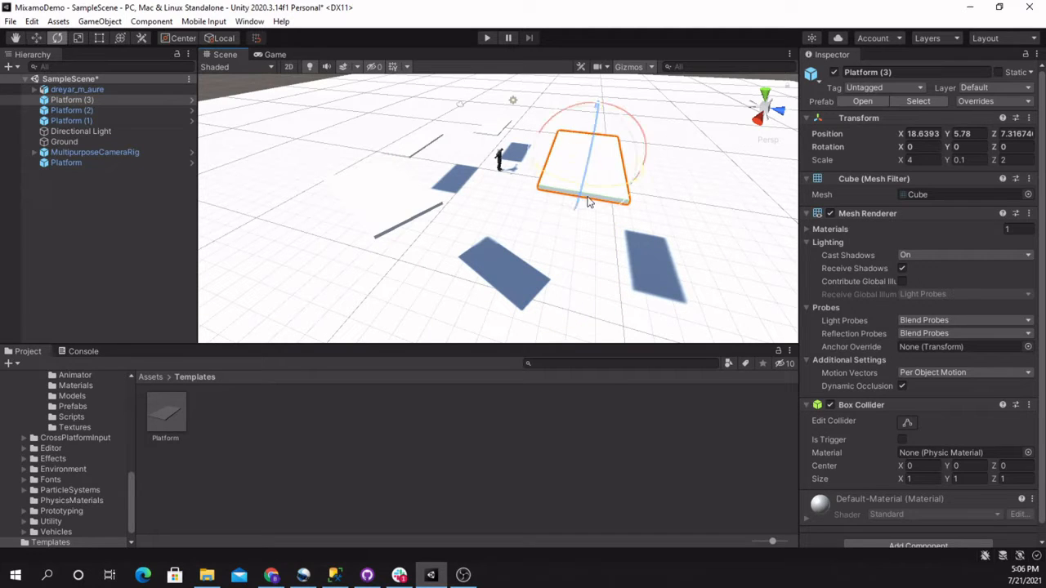
drag(603, 193, 478, 182)
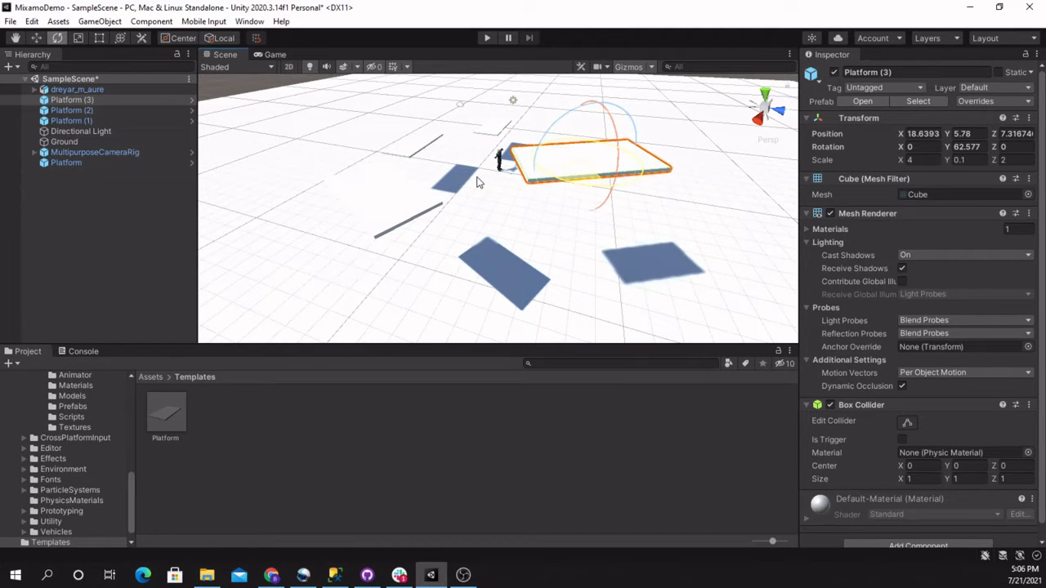
key(d)
right_drag(553, 238, 516, 234)
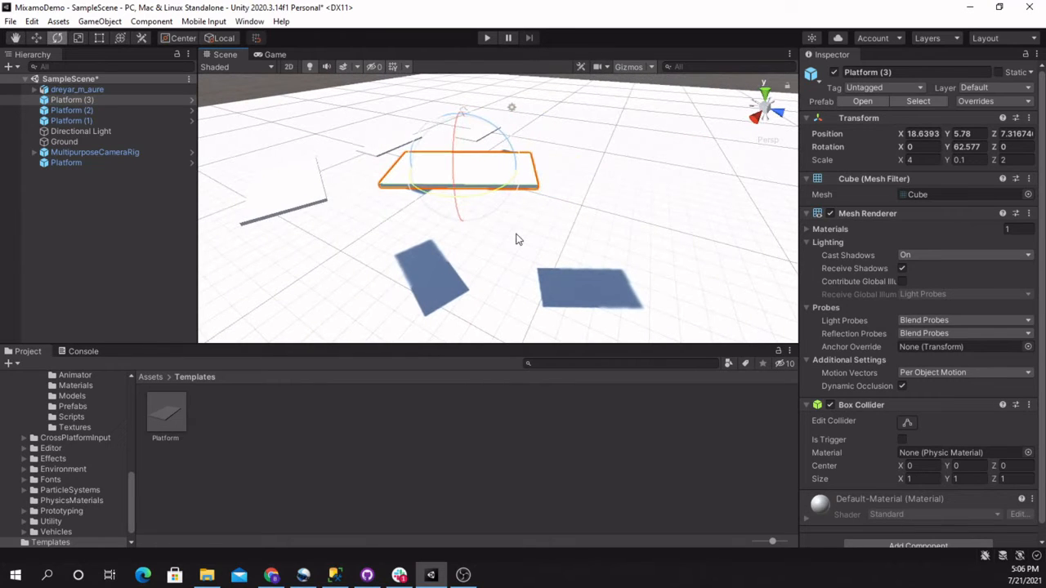
Run the game and test walking and turning the character around the platforms
click(485, 39)
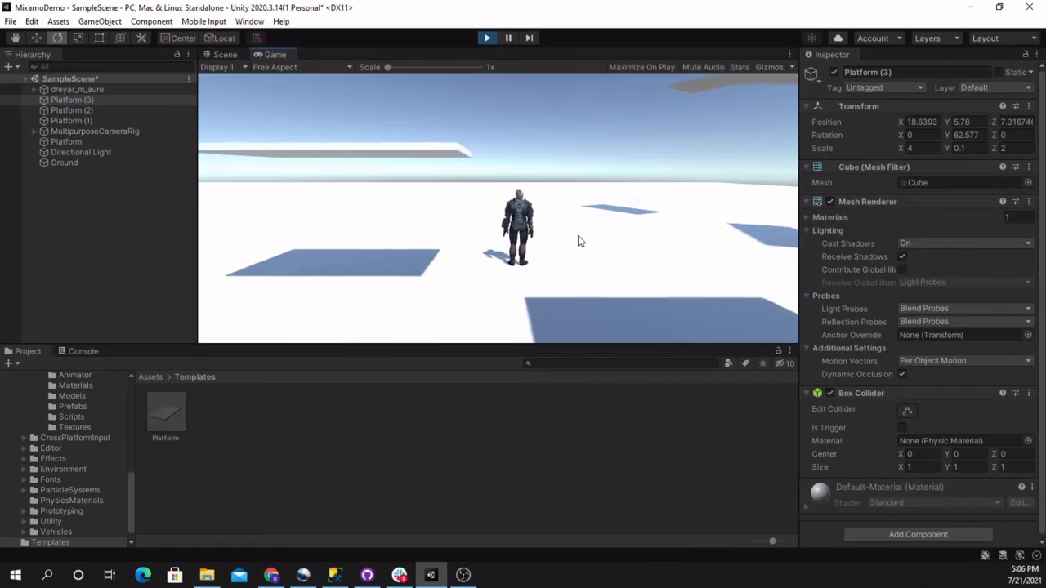
key(w)
key(a)
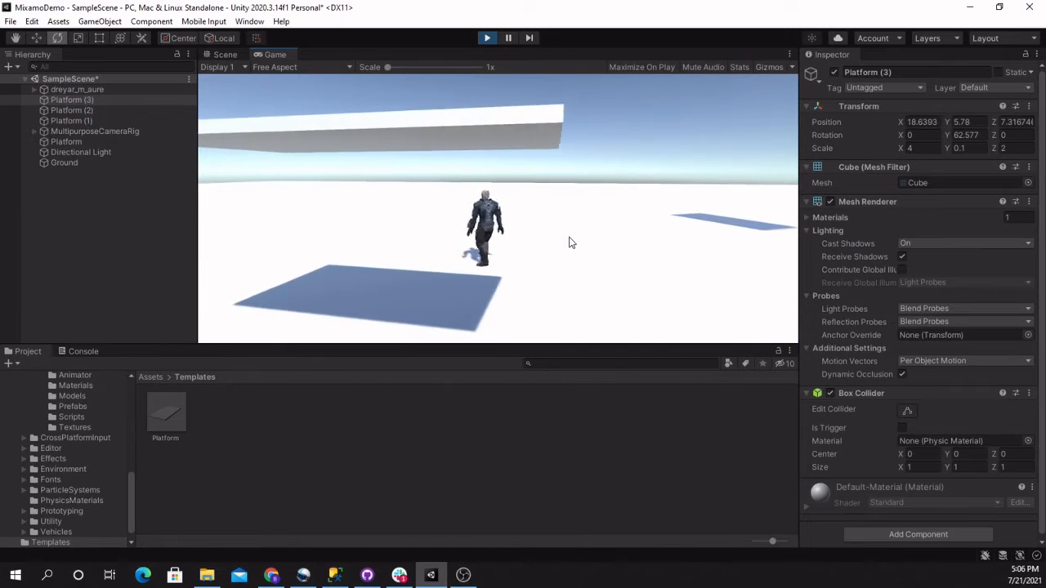
key(s)
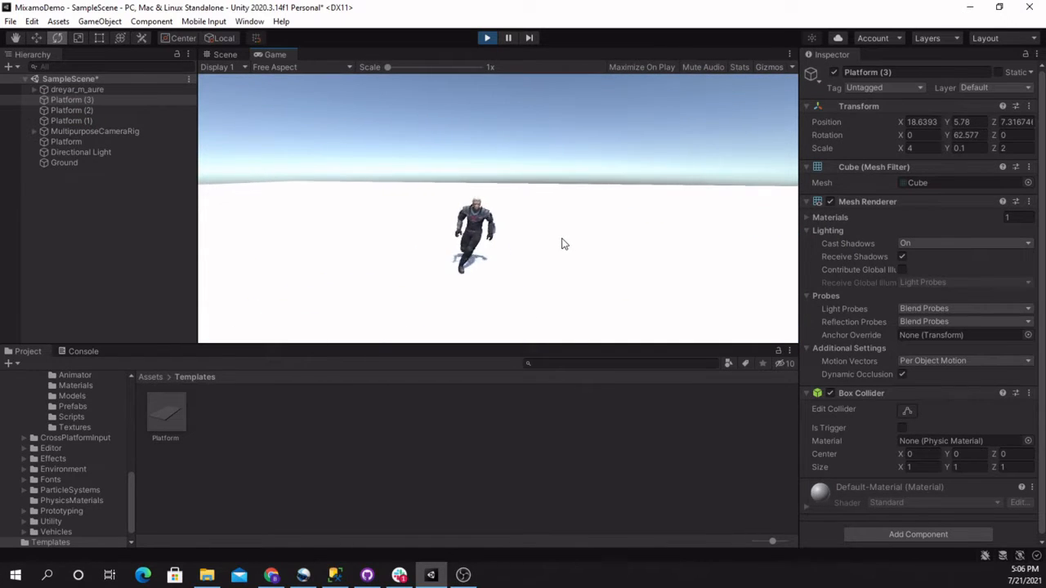
key(a)
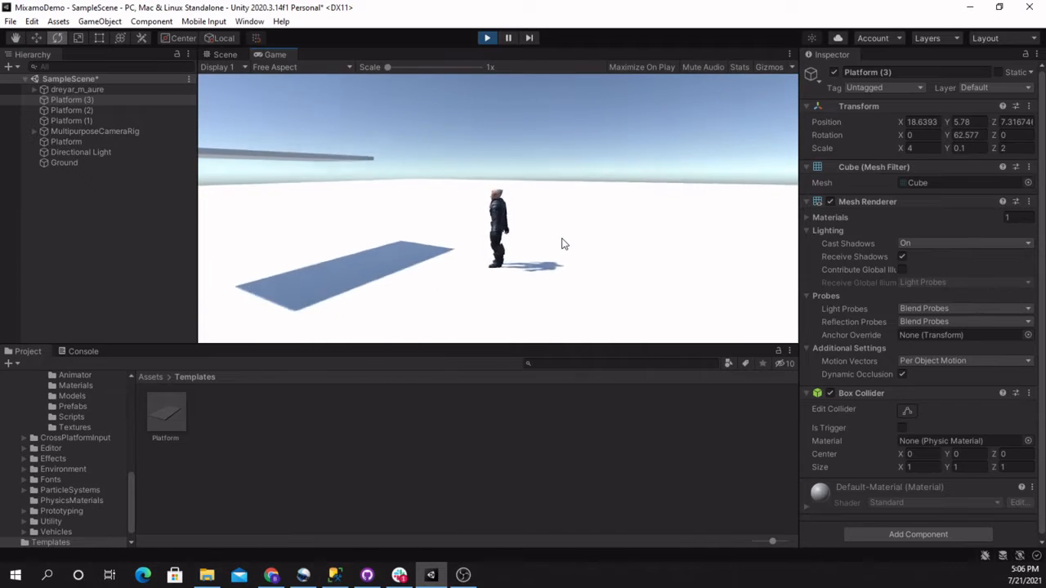
scroll(918, 379, down, 2)
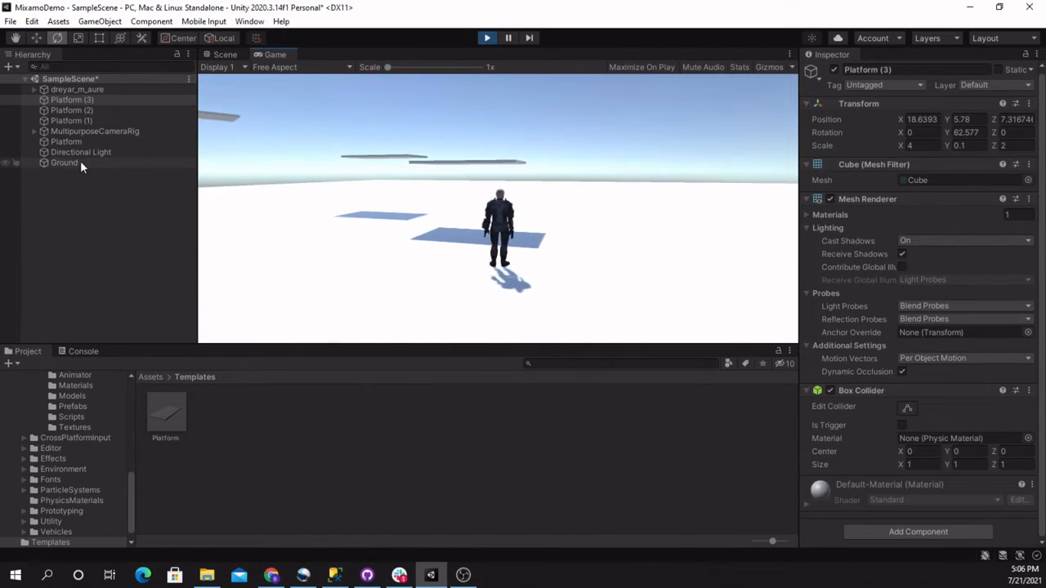
Set the MultipurposeCameraRig's Auto Cam turn speed to 3 during play and test turning the character
click(78, 89)
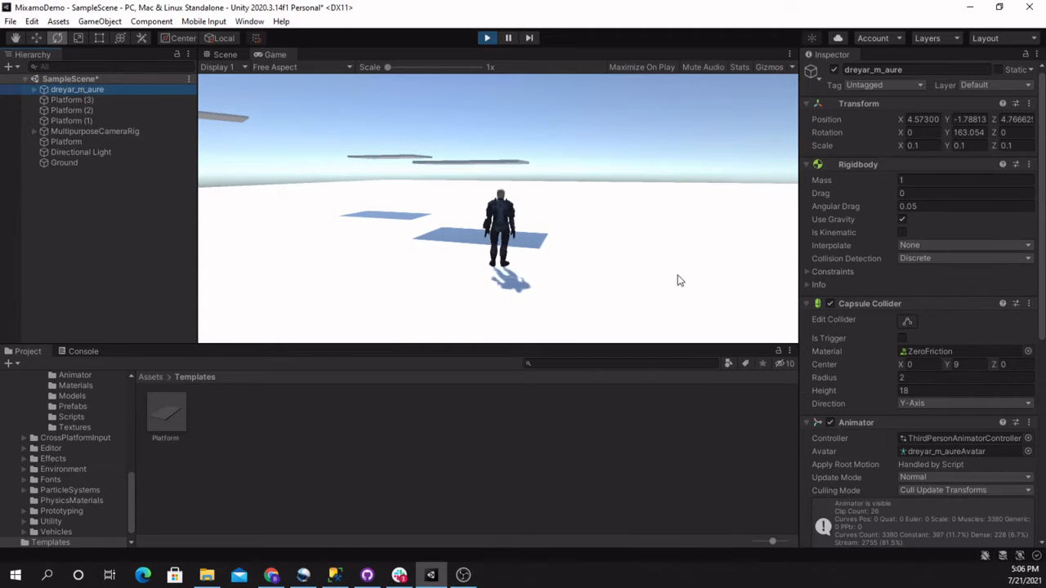
scroll(887, 386, down, 9)
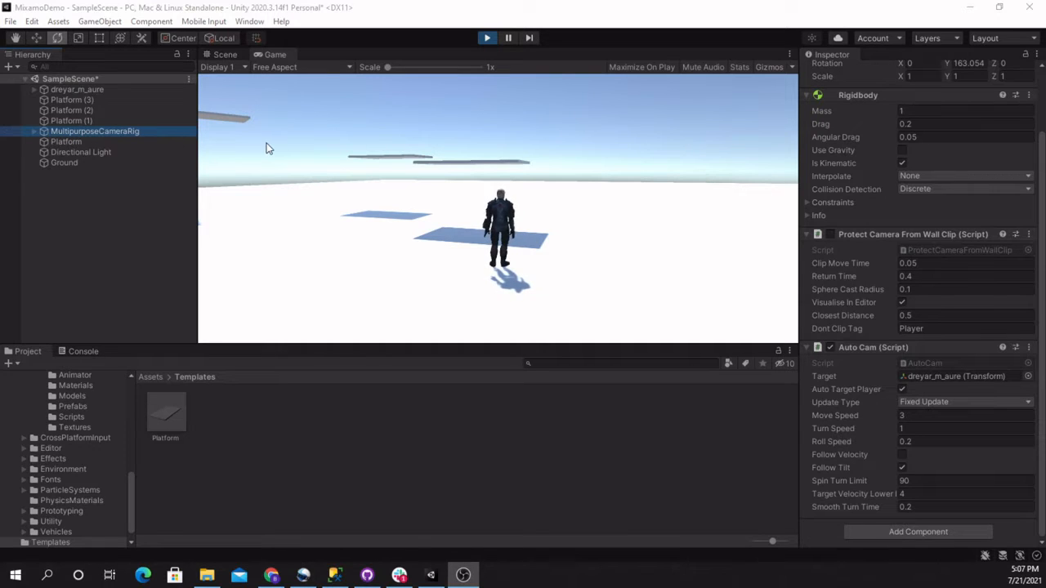
click(916, 428)
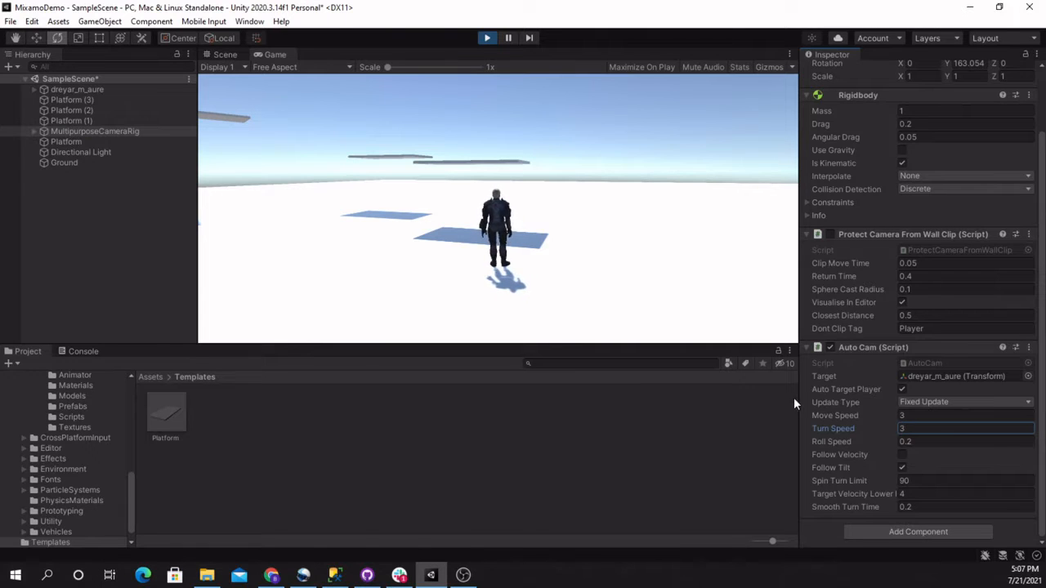
click(527, 222)
key(a)
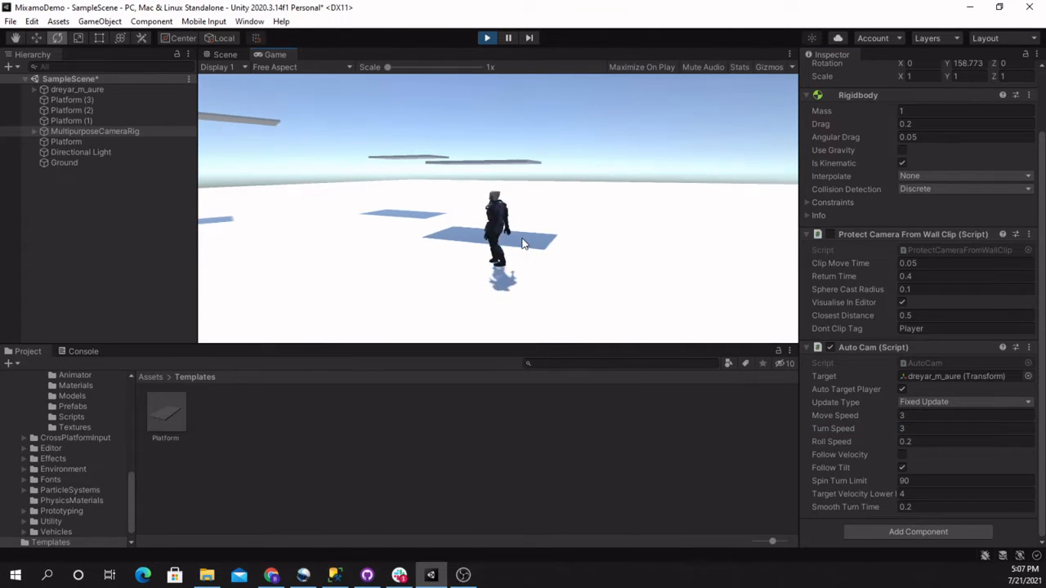
key(d)
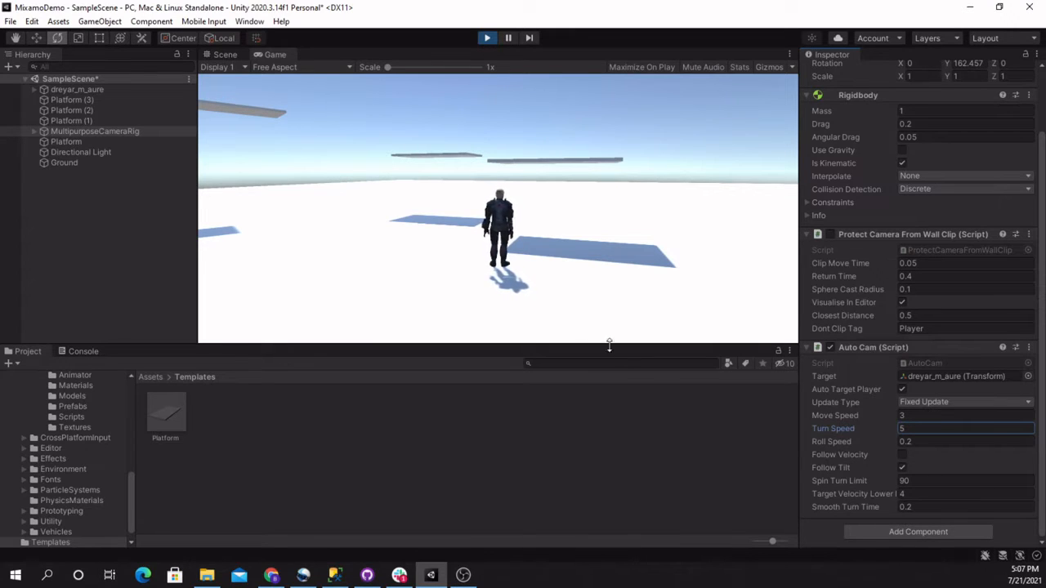
Test running and turning the character in the running game with the camera's turn speed at 5
click(569, 304)
key(w)
key(s)
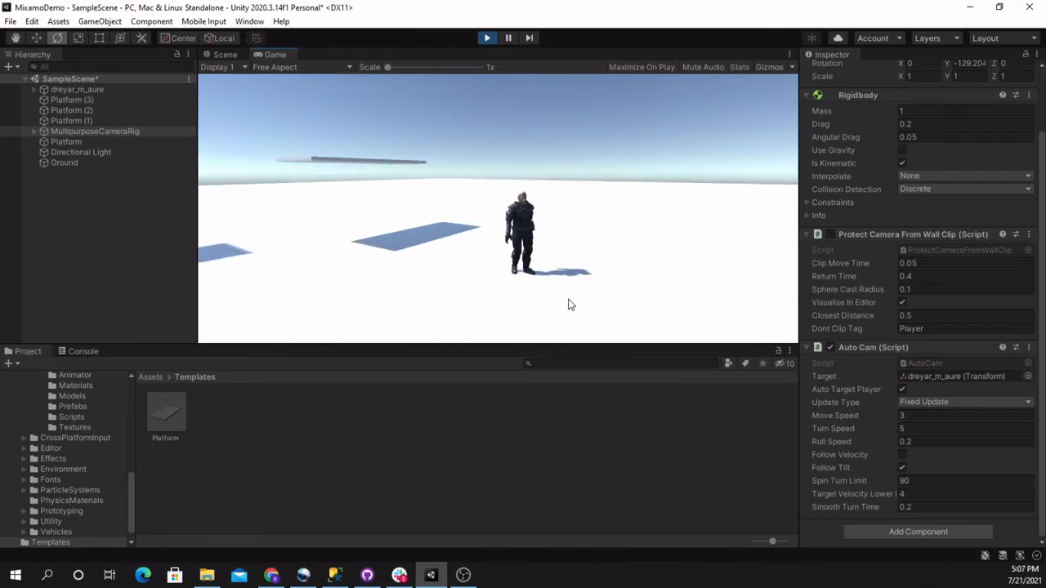
key(d)
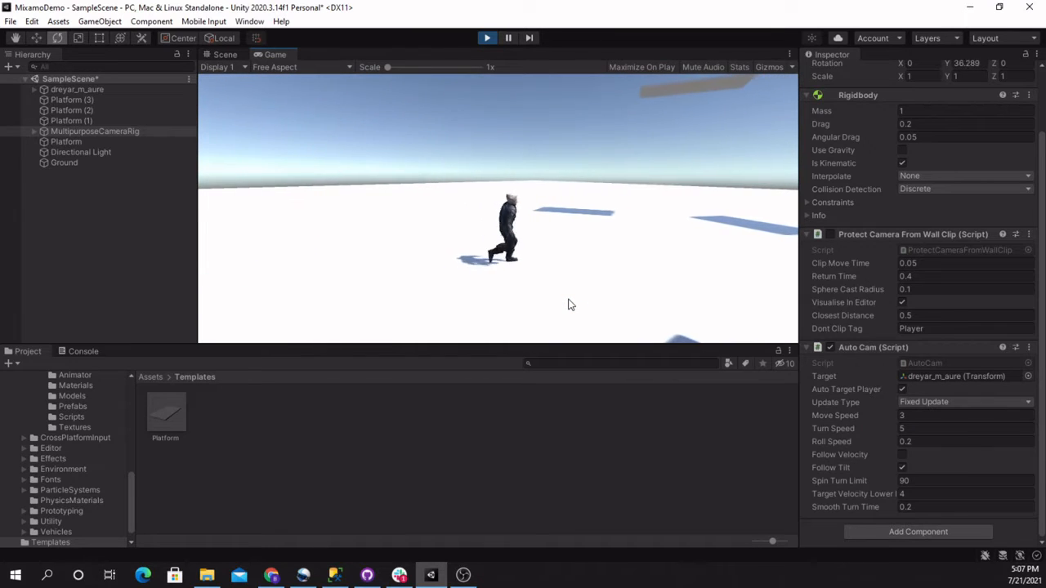
key(s)
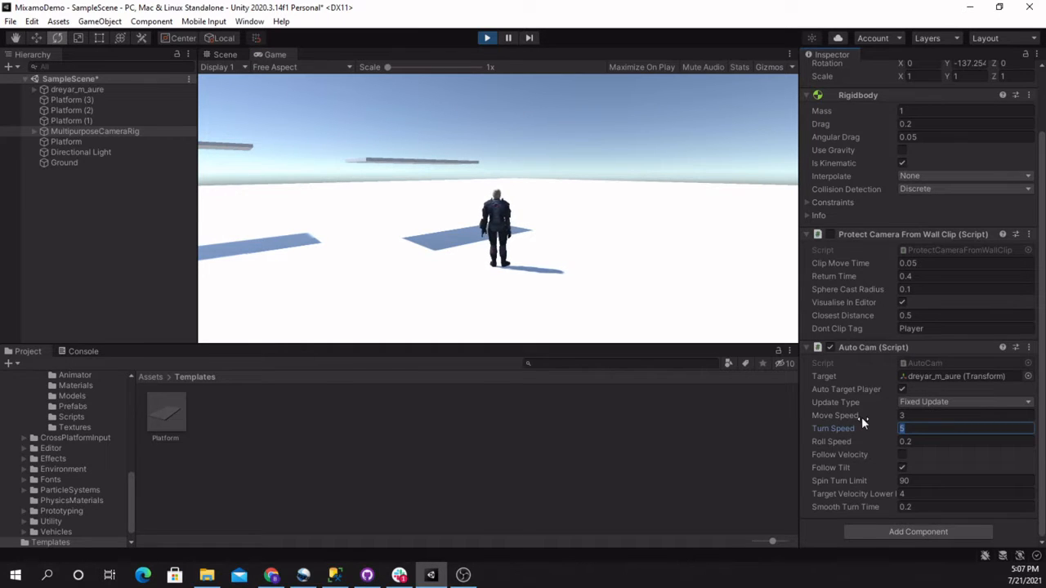
Stop the game and set the camera rig's Auto Cam turn speed to 10 in edit mode
click(487, 38)
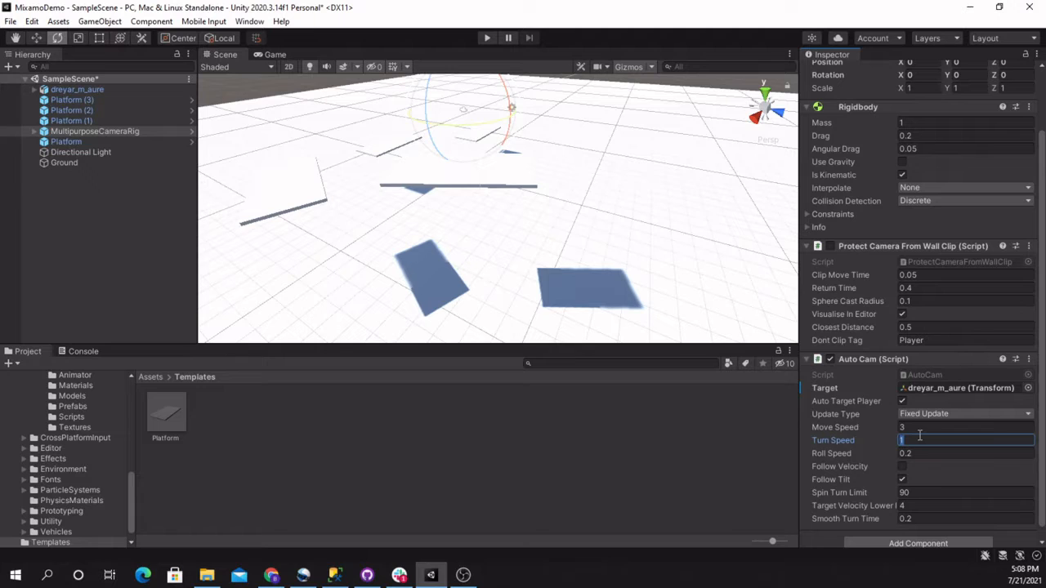
key(Tab)
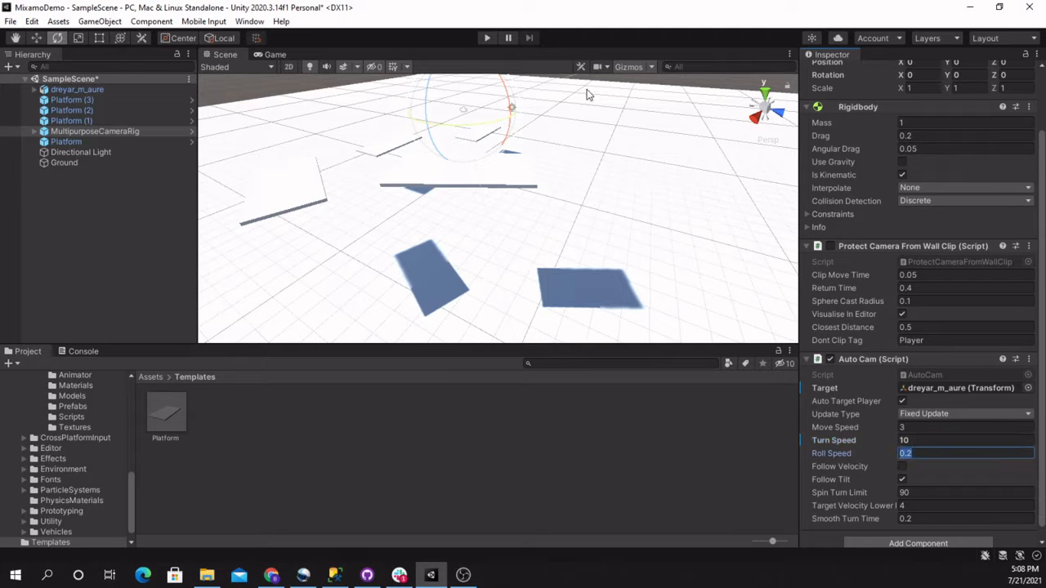
Run the game again and test turning and crouching the character with the faster camera
click(488, 38)
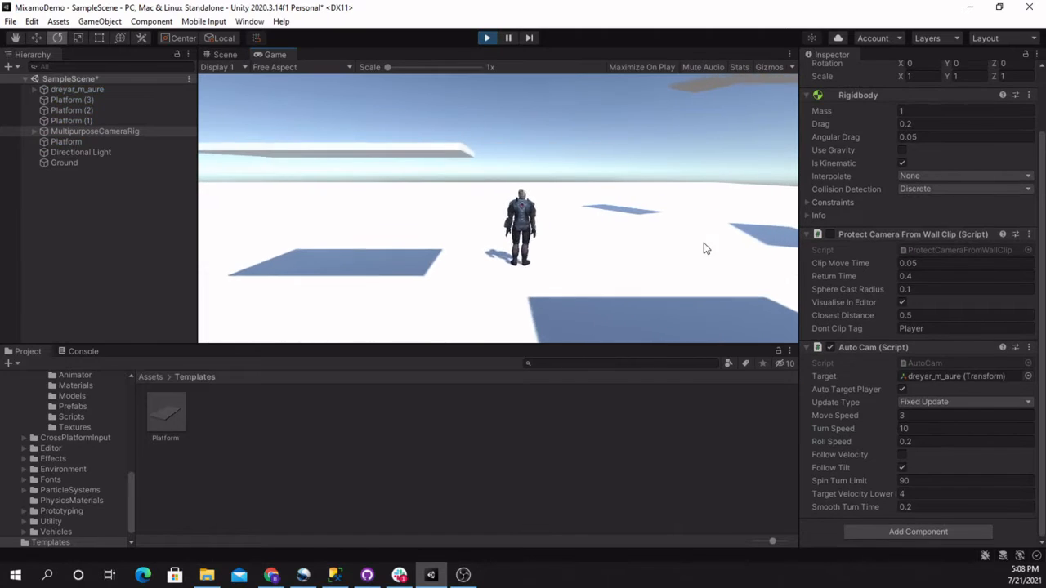
key(a)
key(c)
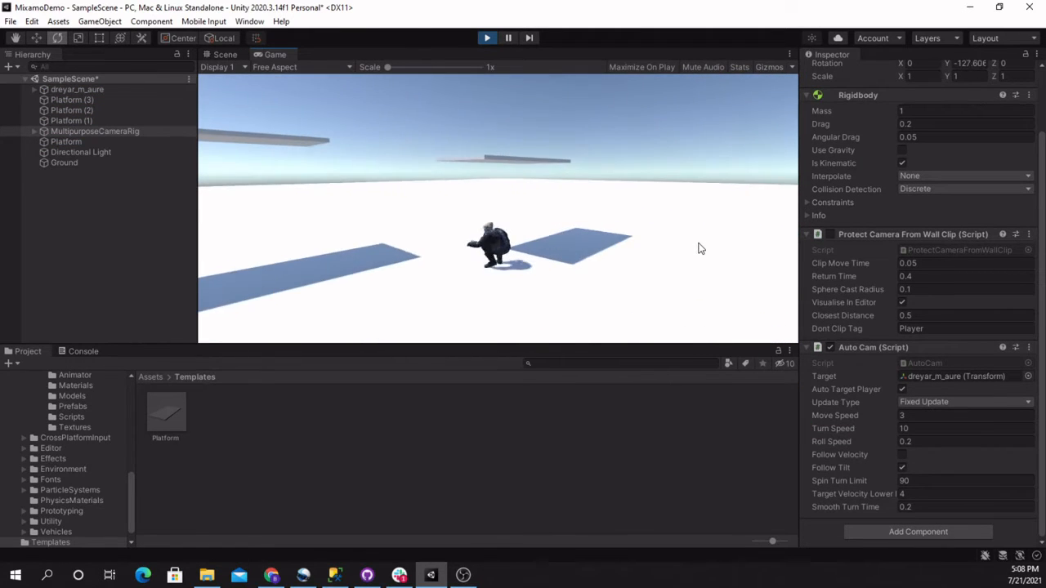
key(a)
key(d)
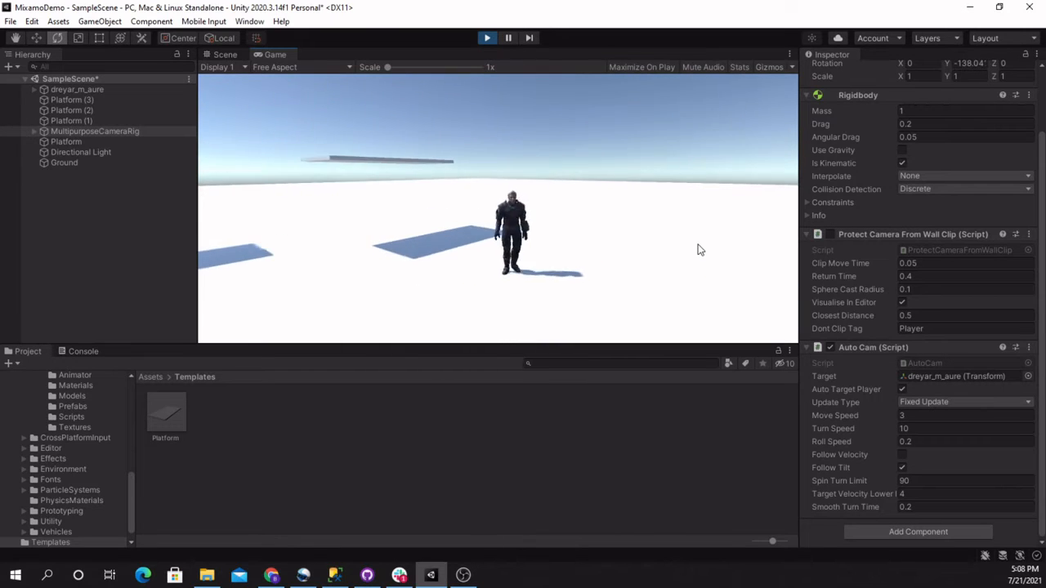
key(a)
key(d)
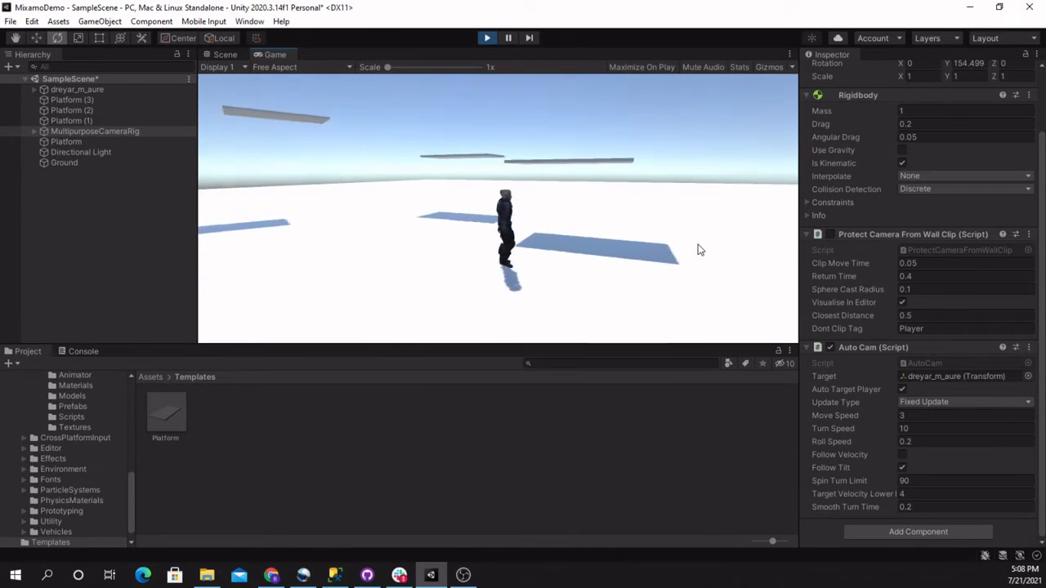
Test jumping and running with the character around the platforms to check how the camera follows
key(space)
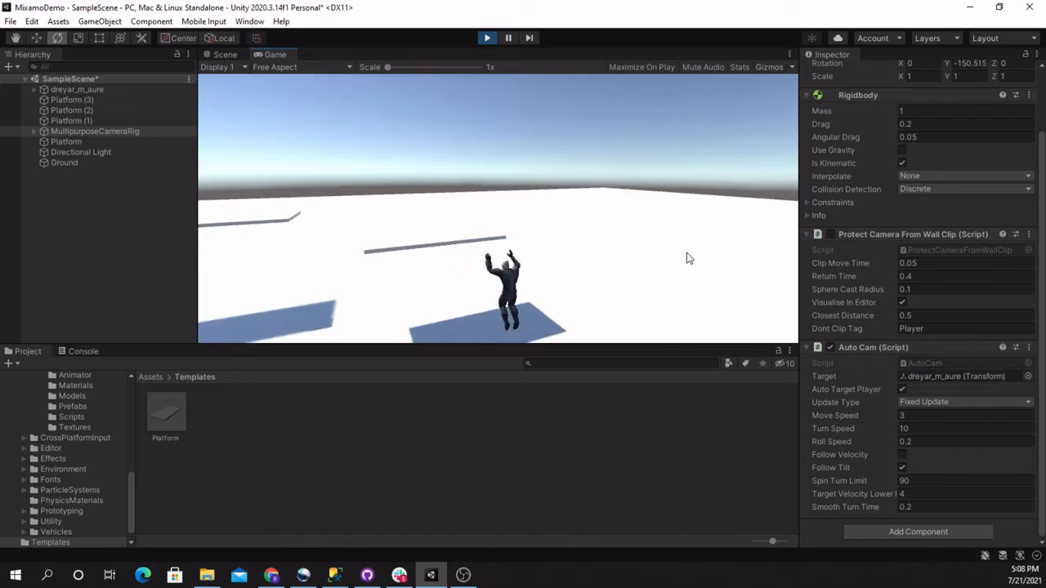
key(space)
key(d)
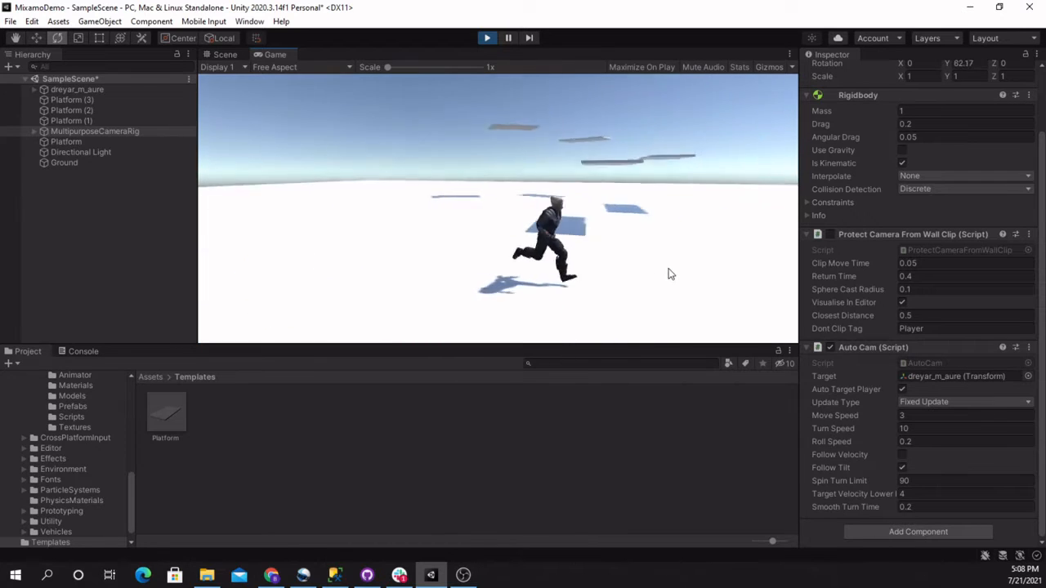
key(a)
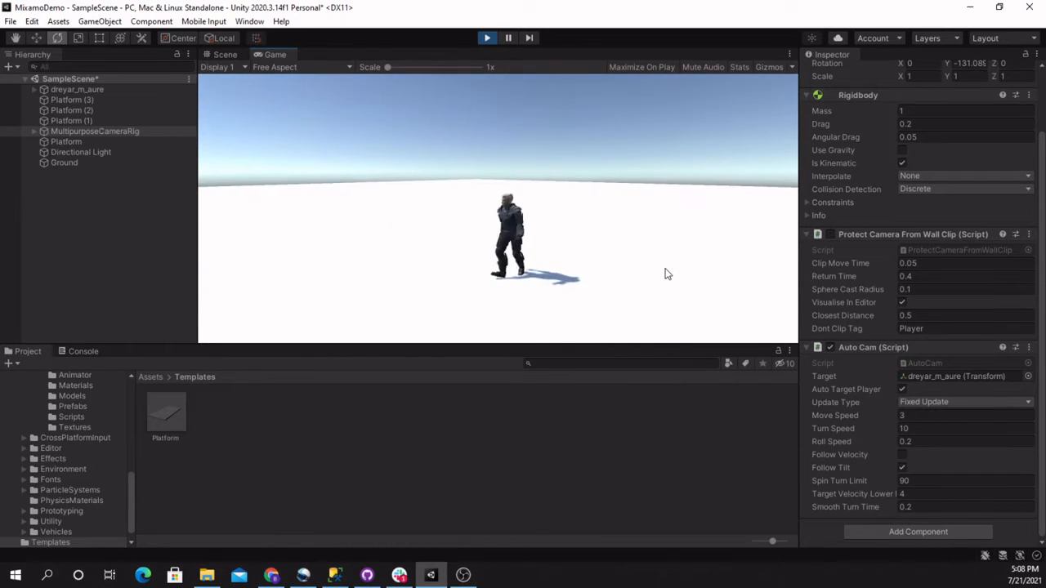
key(w)
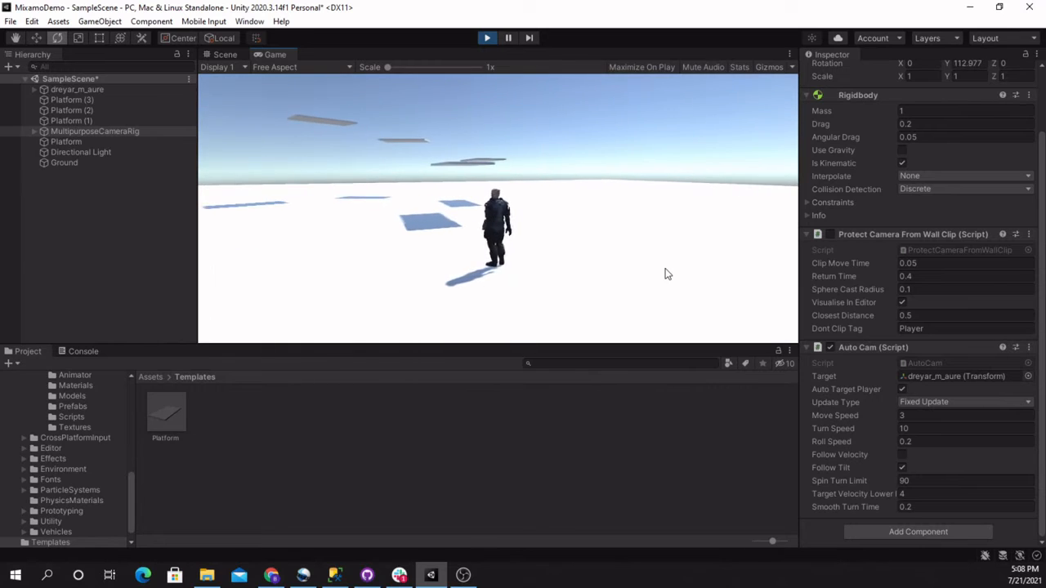
key(space)
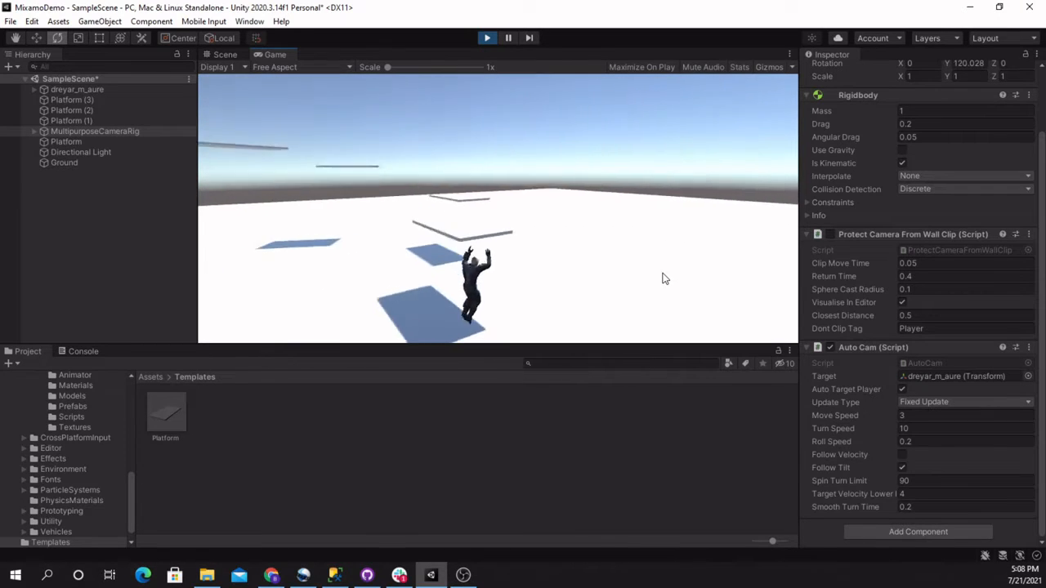
key(space)
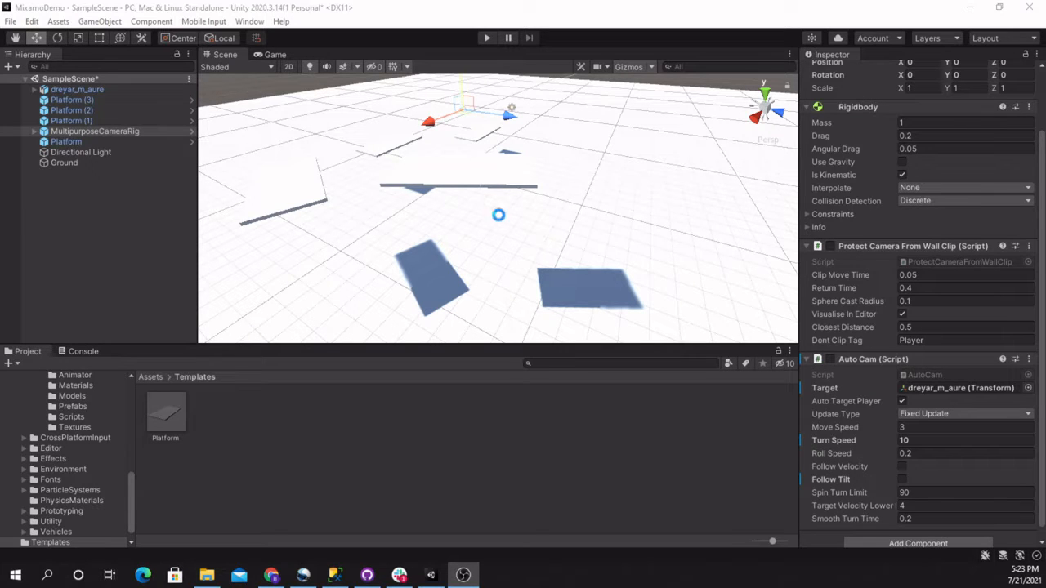
Open the Platform prefab for editing and set its scale to 6 on X and 4 on Z
key(d)
right_drag(498, 214, 874, 225)
key(a)
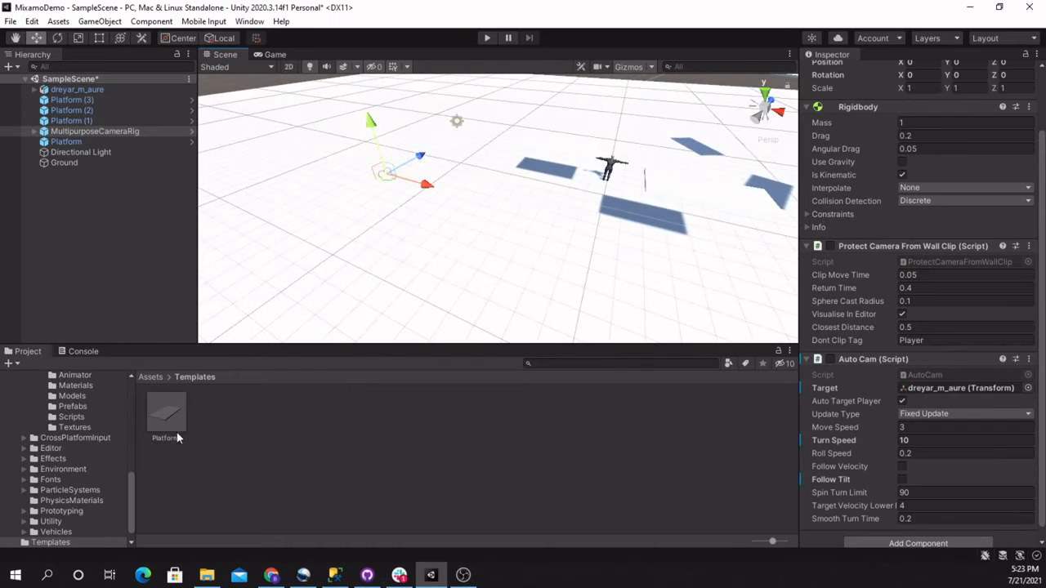
double_click(167, 412)
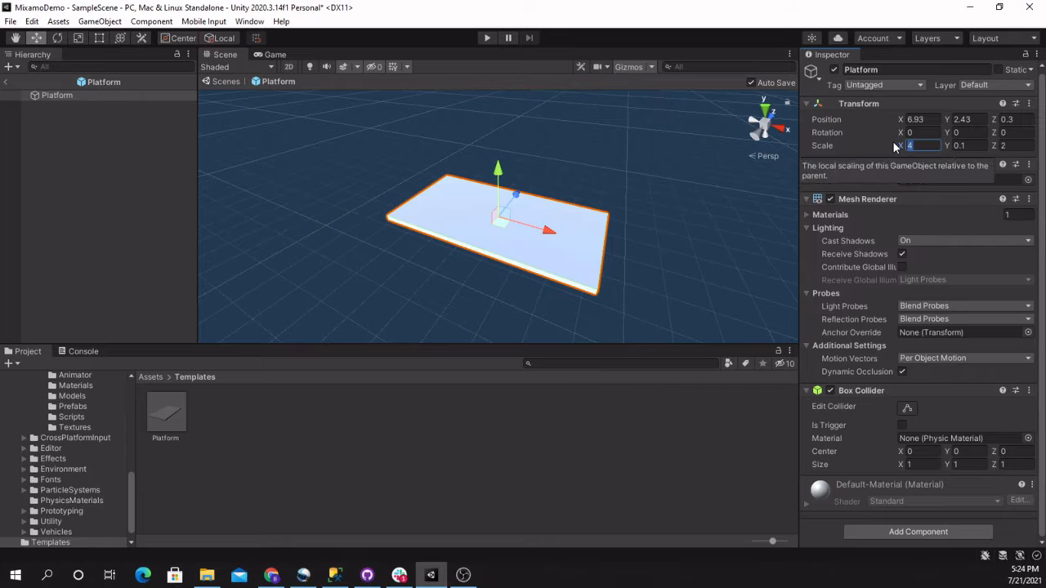
text(6)
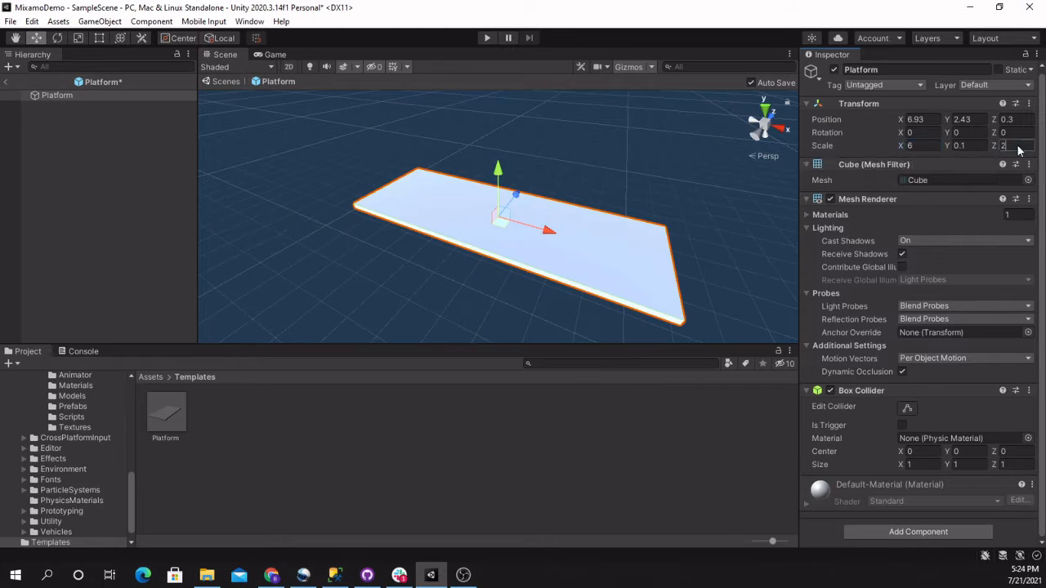
click(1018, 148)
text(4)
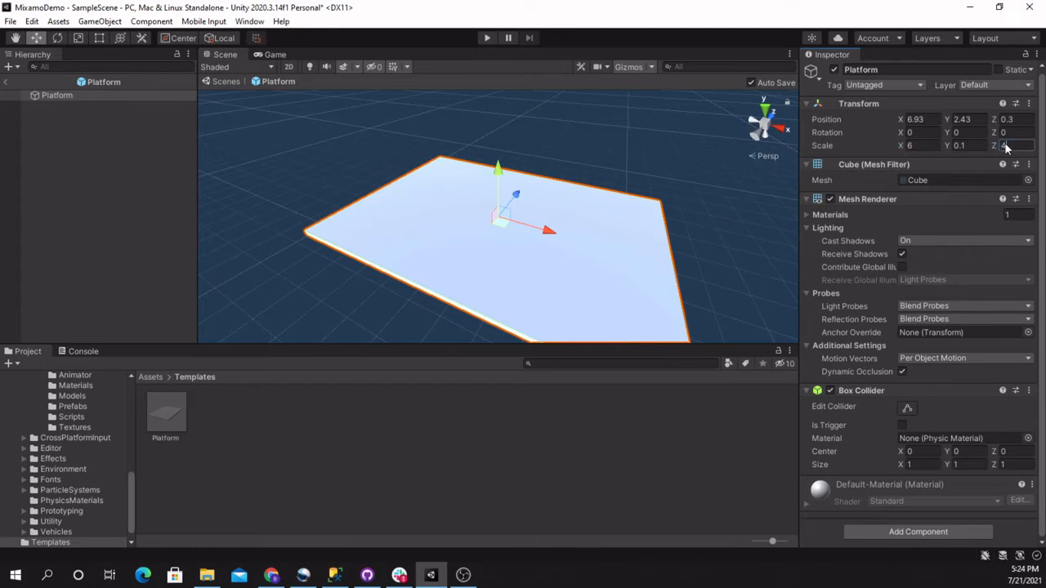
text(3)
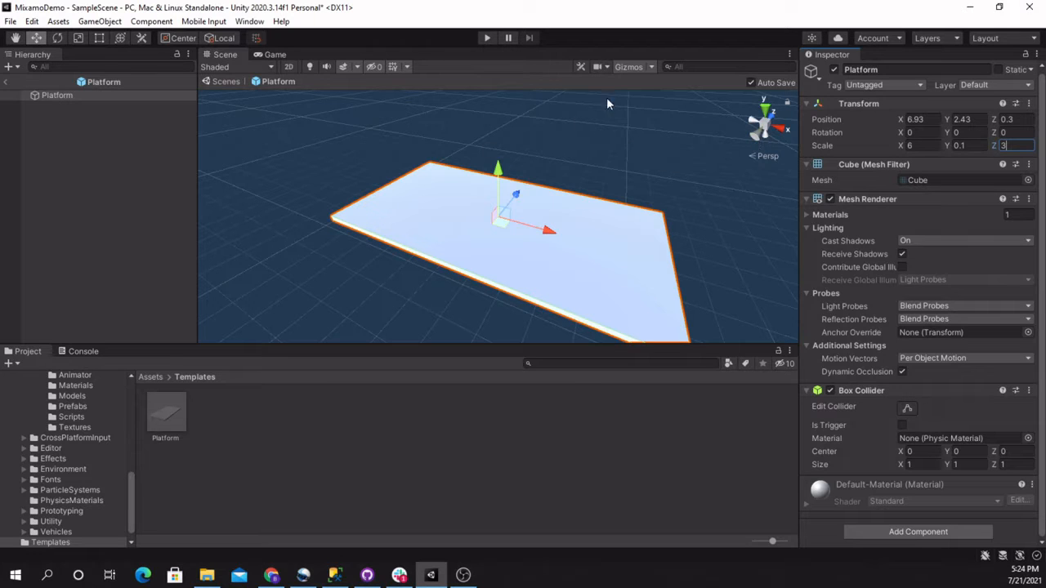
Set the Platform prefab's Z scale to 3 and return to the sample scene
click(7, 83)
right_drag(514, 227, 1044, 187)
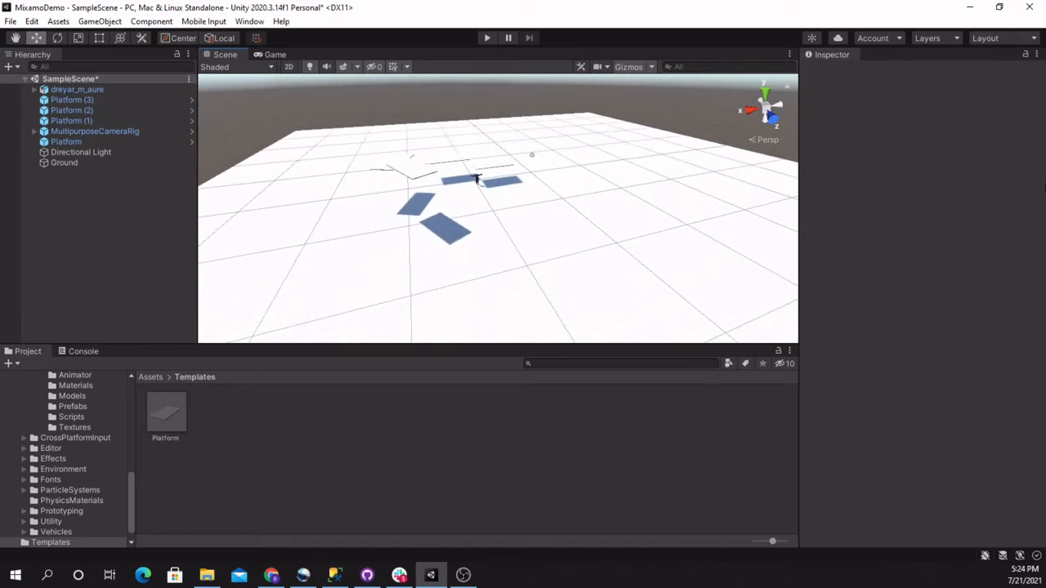
Run the game briefly, stop it, and enable the camera rig's Auto Cam script with a turn speed of 5
click(486, 38)
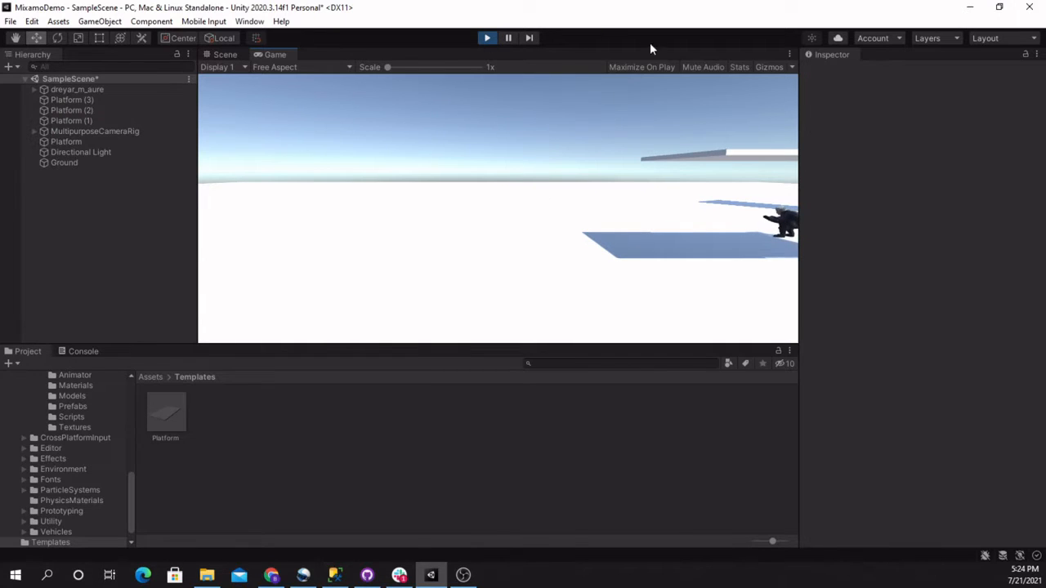
click(486, 39)
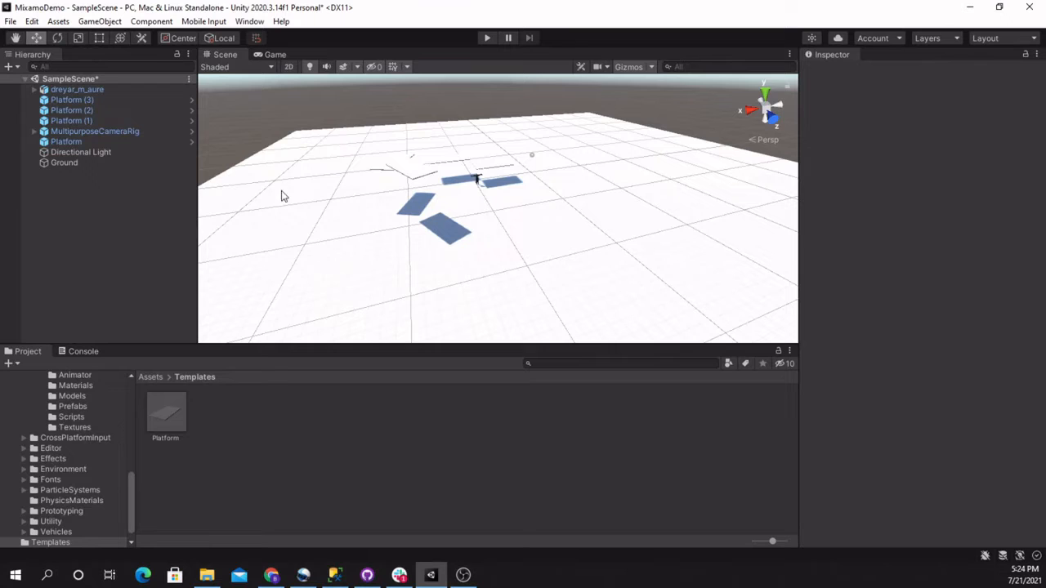
click(82, 131)
scroll(828, 358, down, 3)
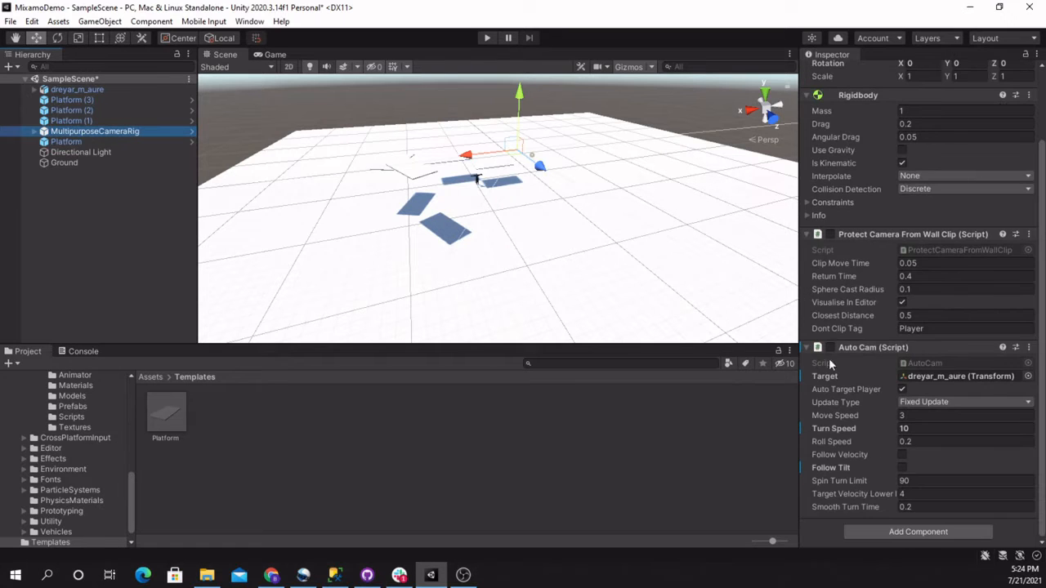
click(829, 348)
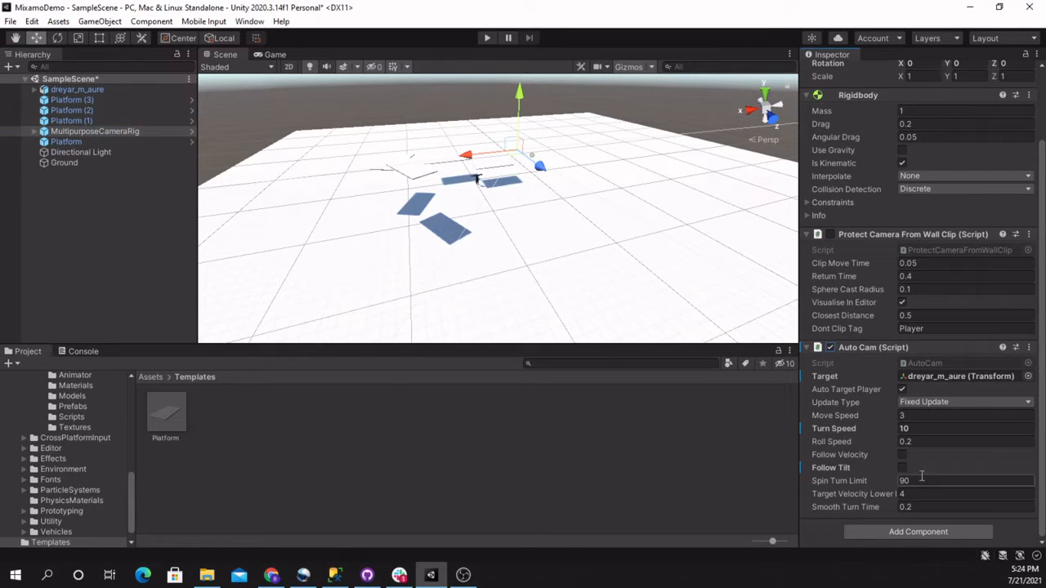
click(917, 428)
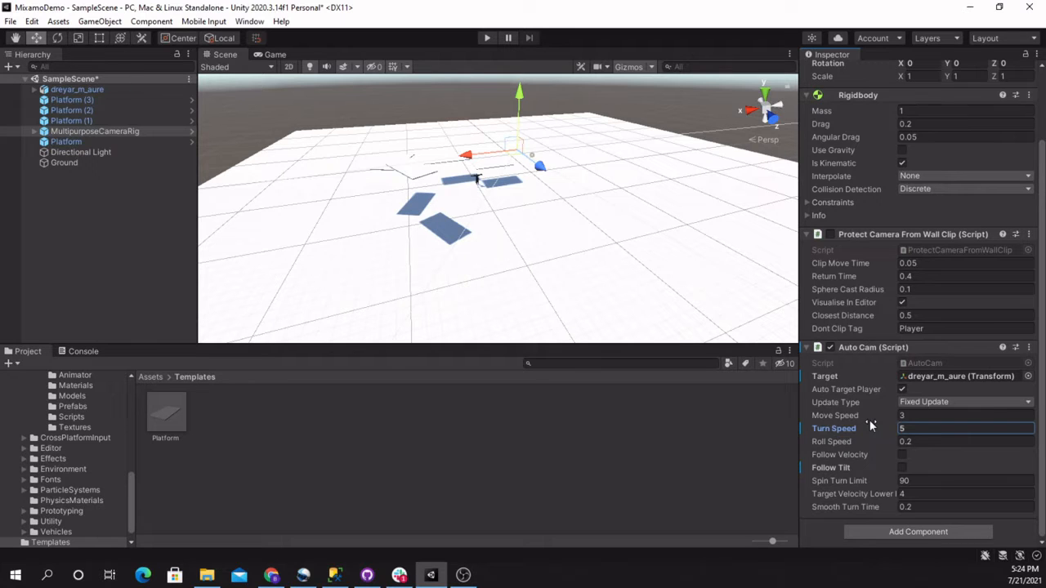
Run the game and test running, turning and jumping the character with the slower camera turning
click(486, 38)
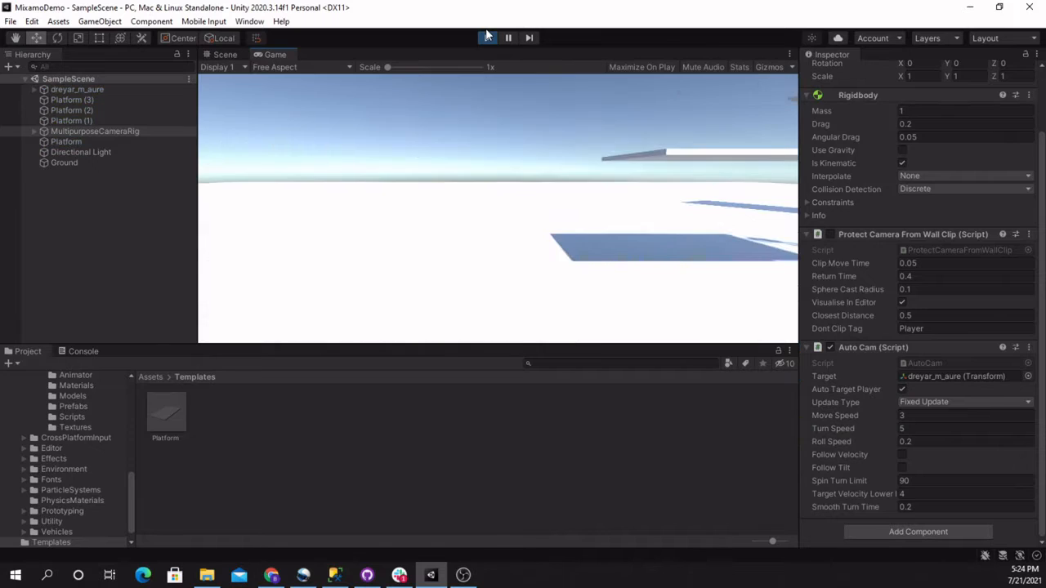
key(w)
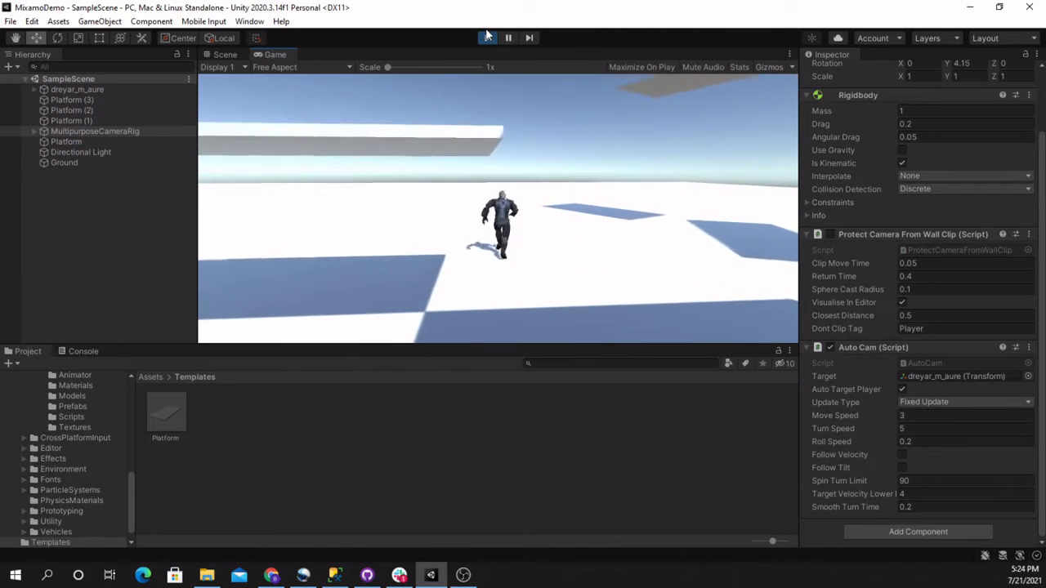
key(a)
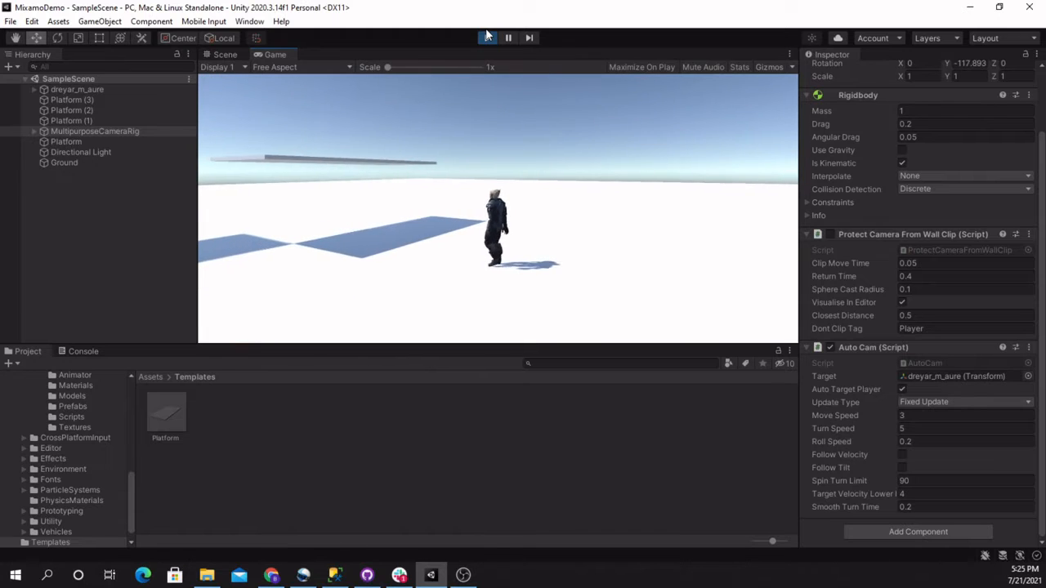
key(space)
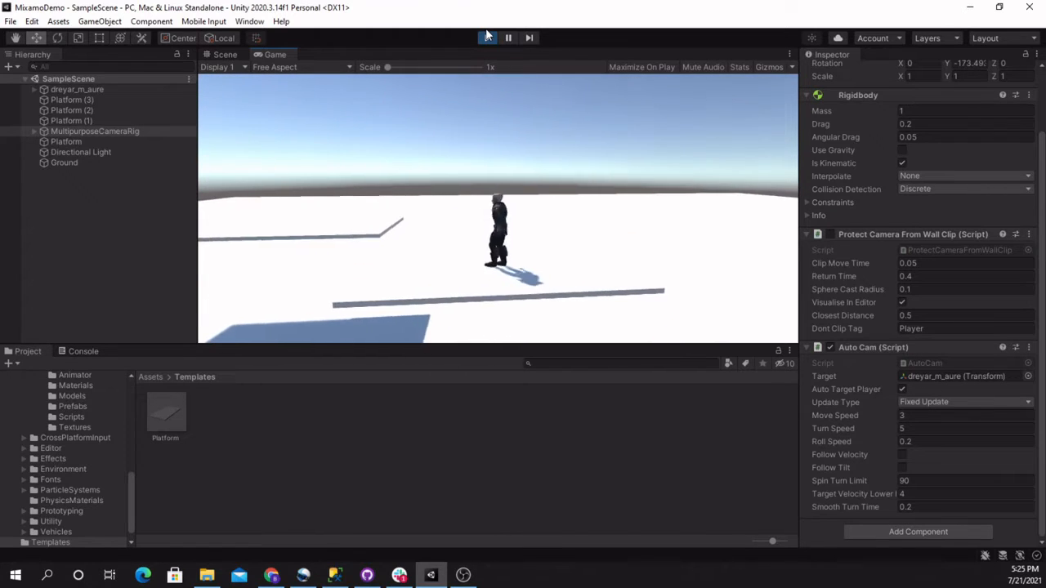
key(space)
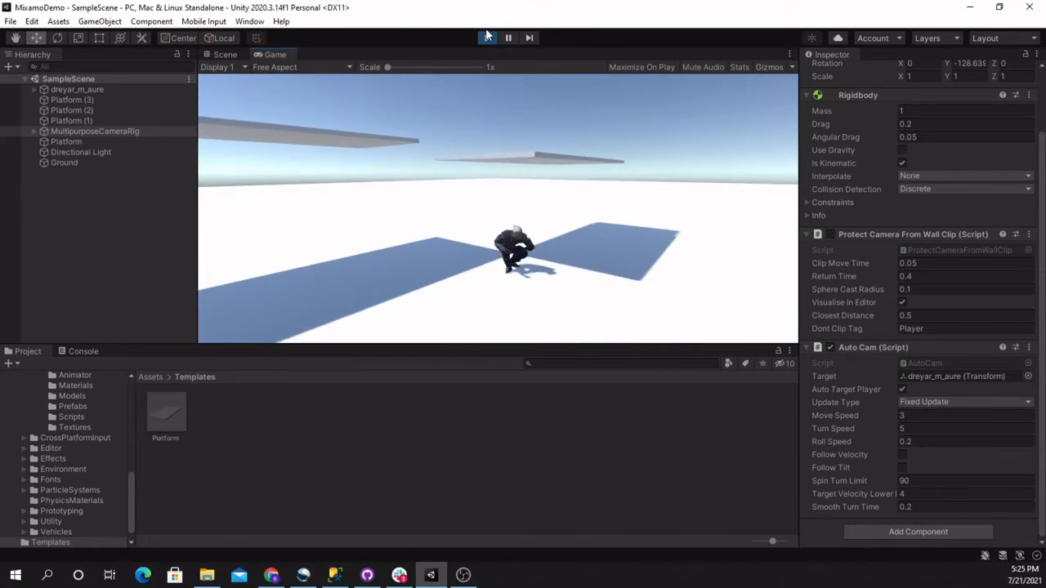
key(w)
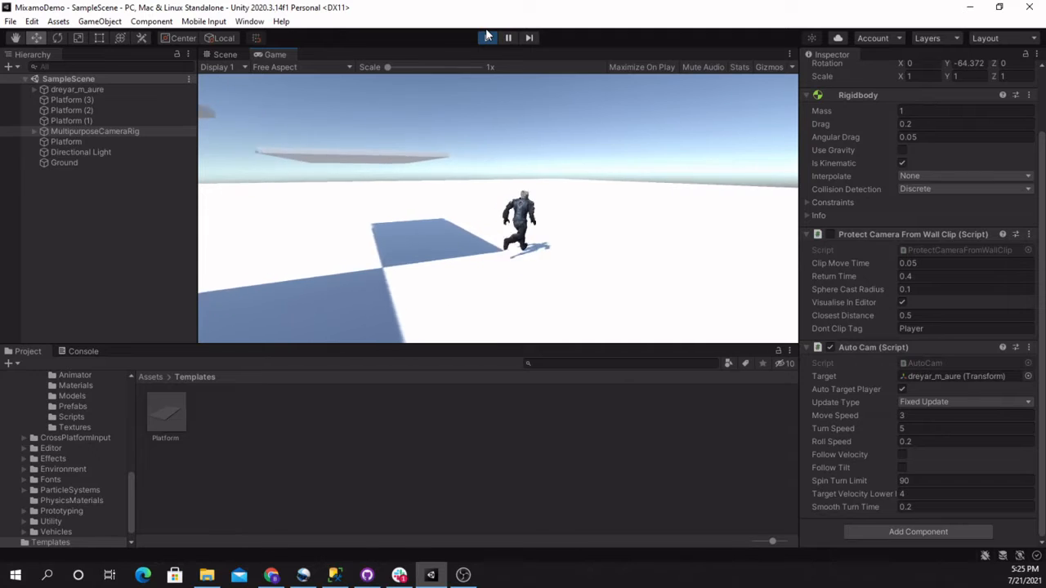
key(w)
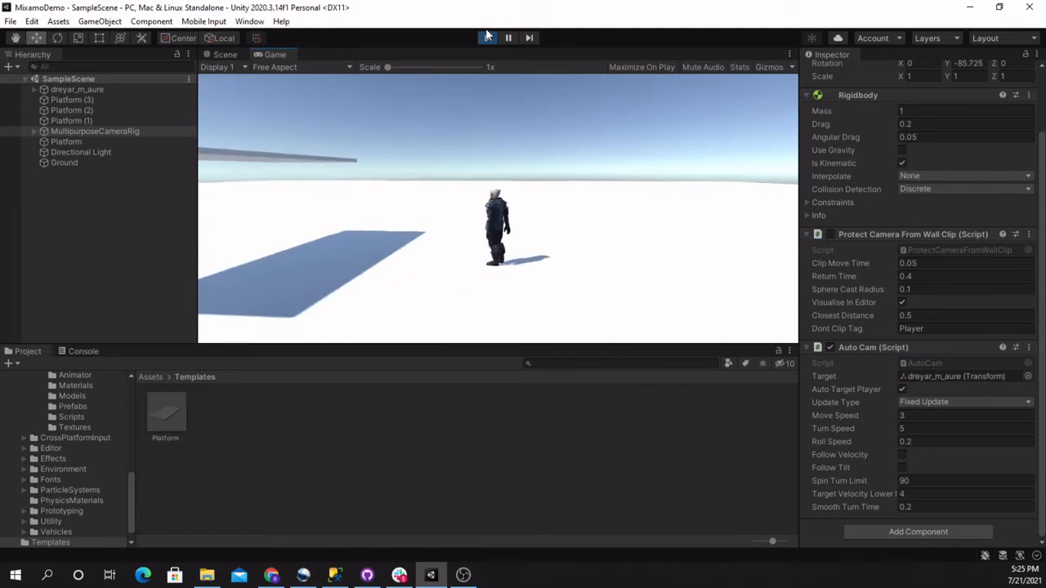
key(space)
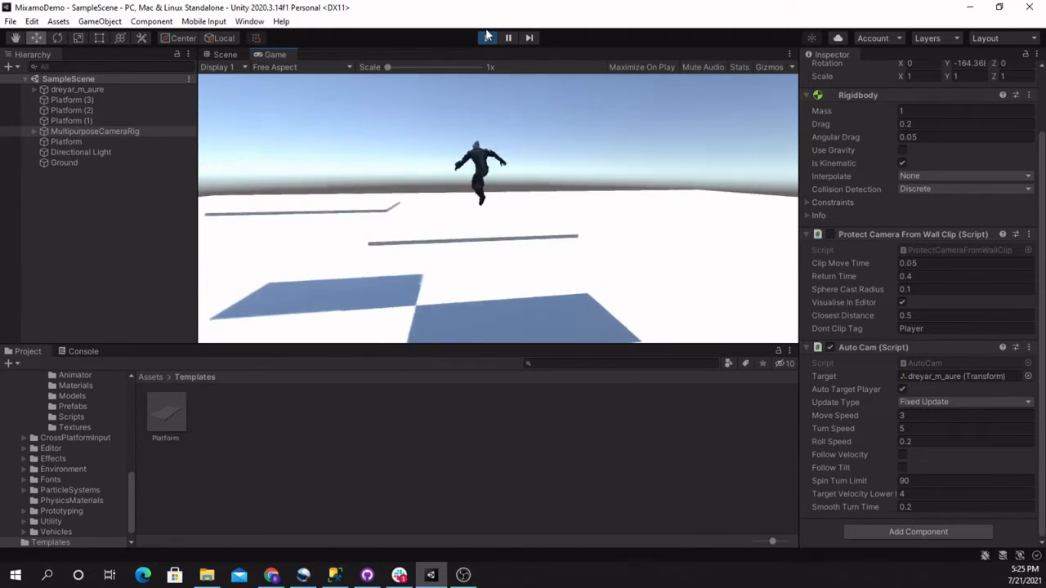
Test jumping between the raised platforms and turning on the ground, checking platform spacing and camera following
key(a)
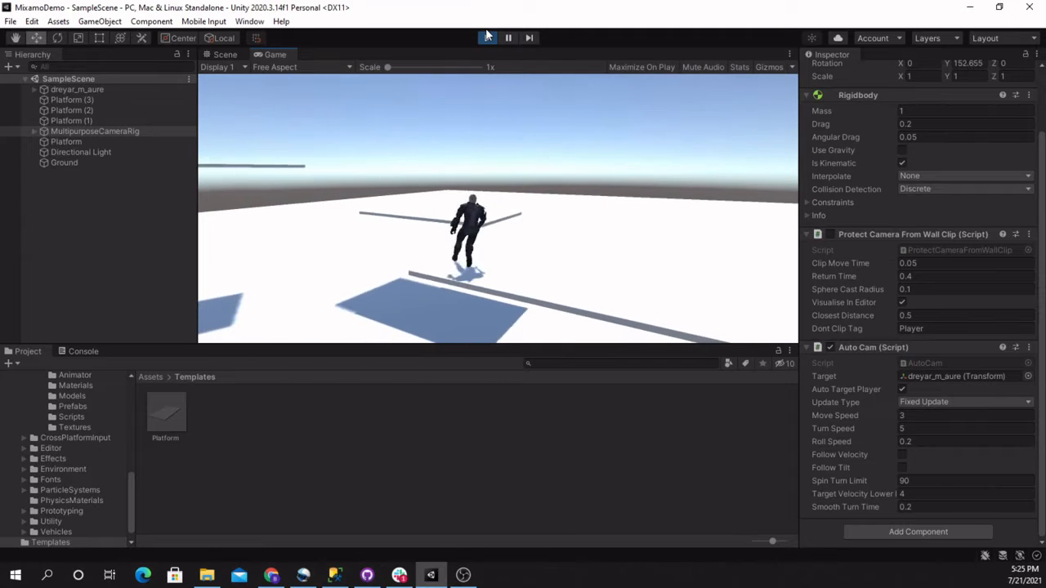
key(space)
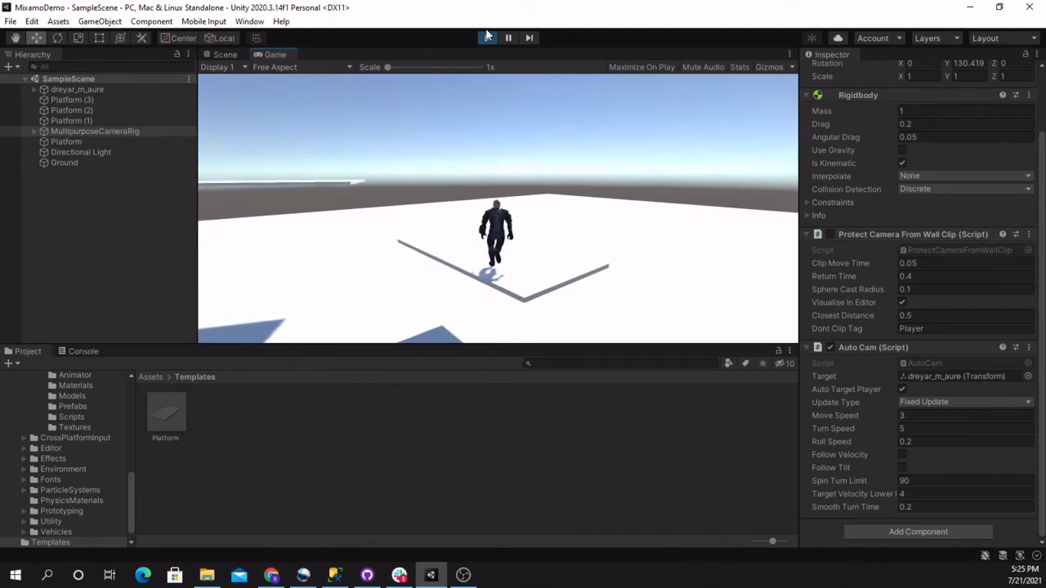
key(space)
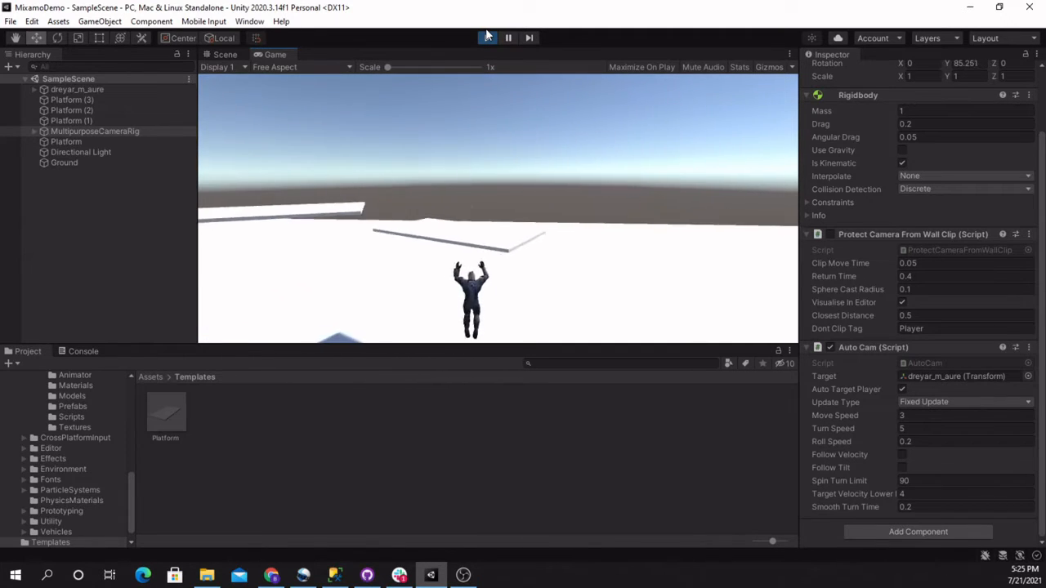
key(a)
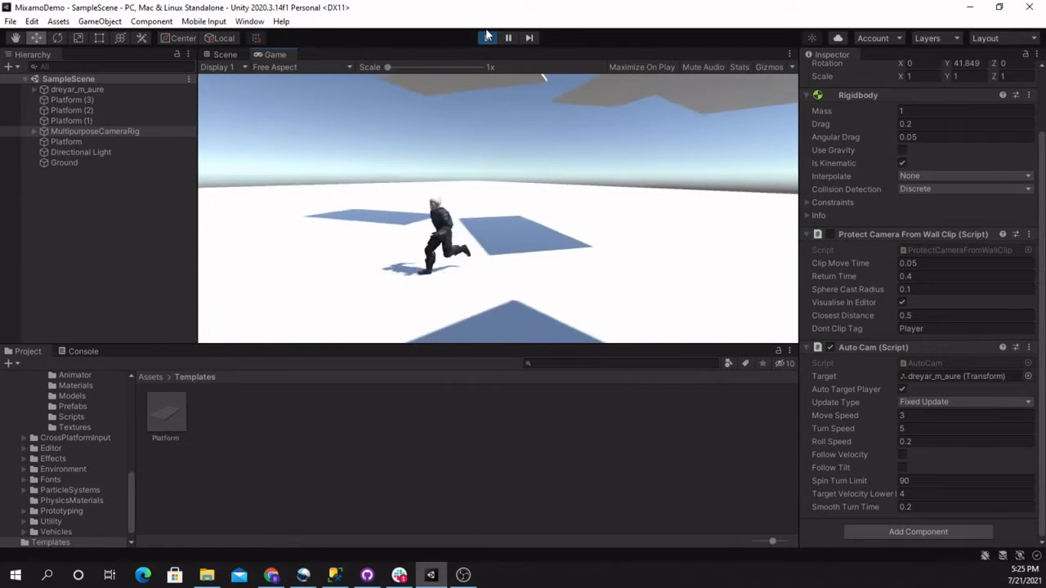
key(d)
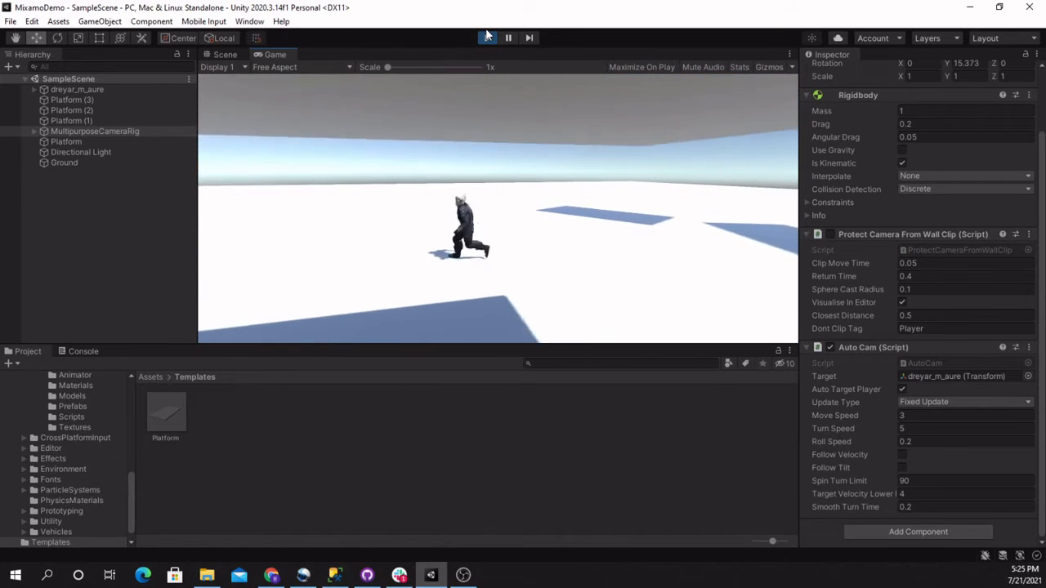
key(space)
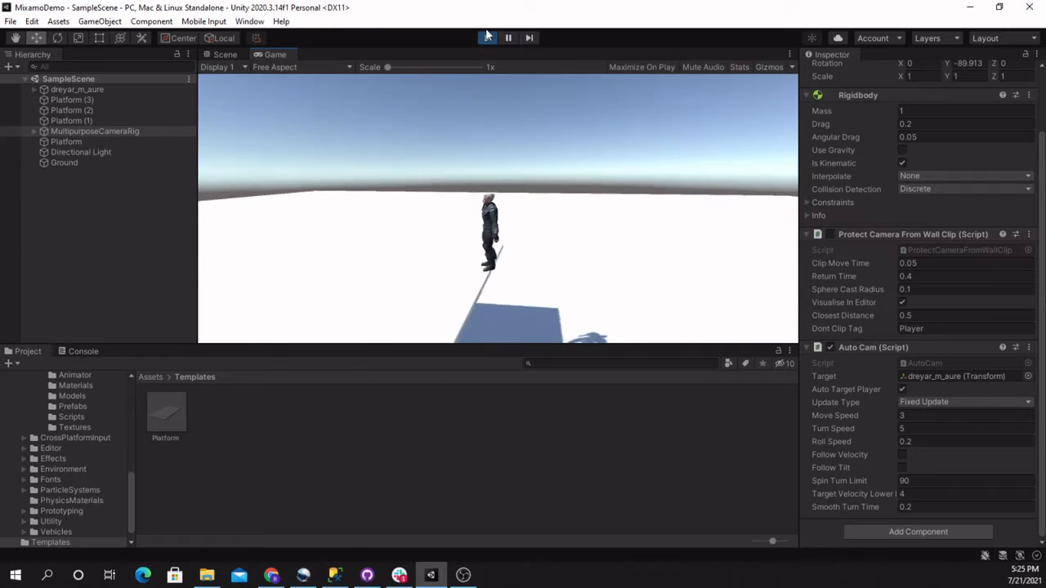
key(a)
key(space)
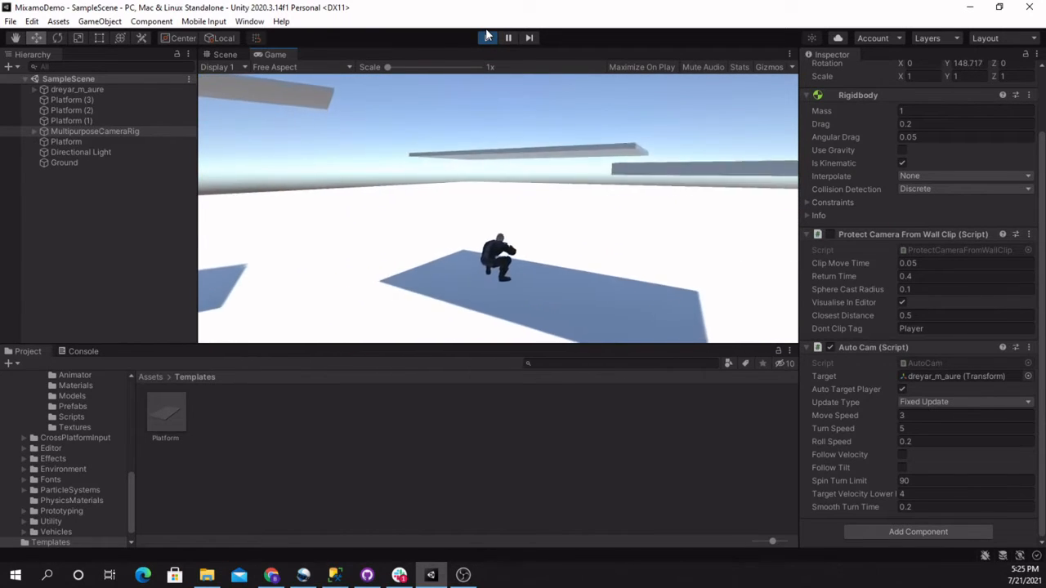
click(158, 319)
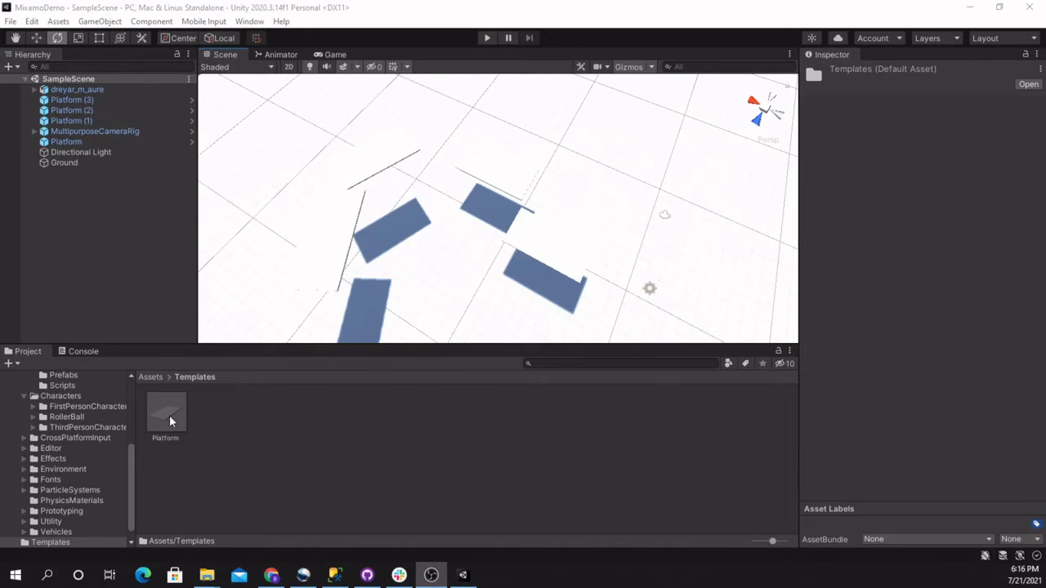
Set the Platform prefab's scale to 10 on X and 5 on Z and return to the scene
double_click(167, 413)
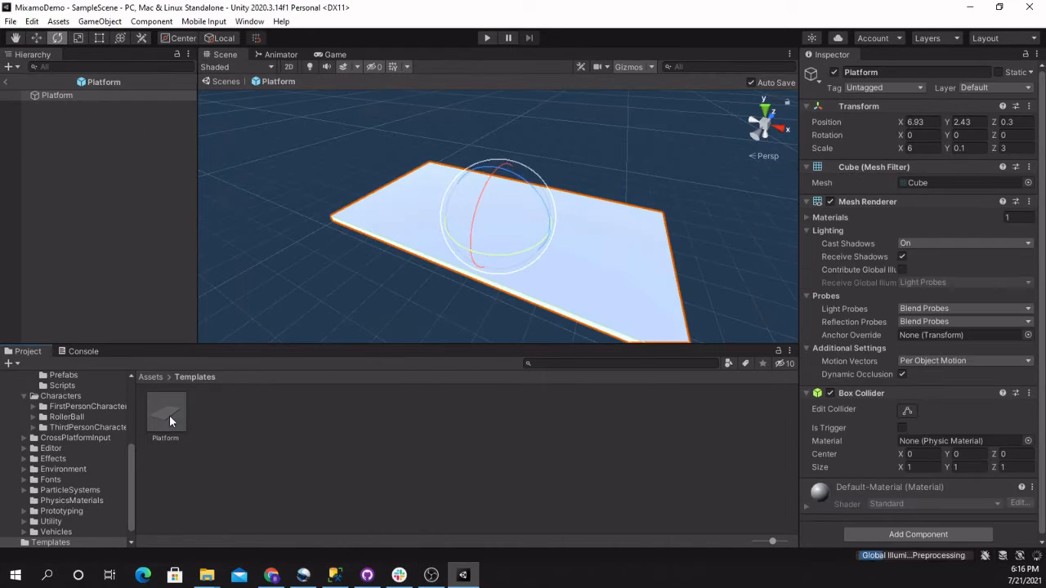
alt+drag(439, 270, 321, 262)
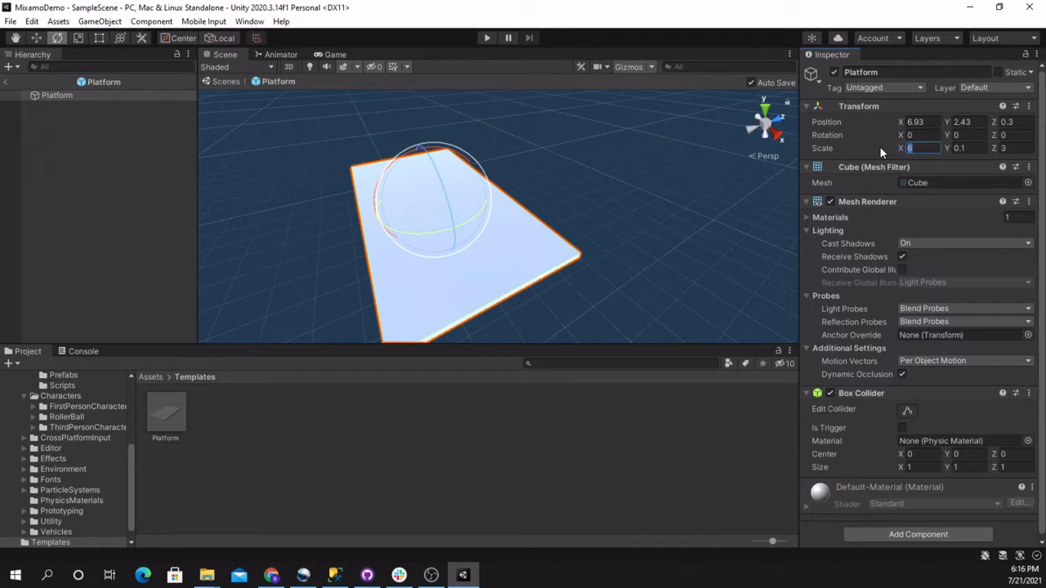
text(10)
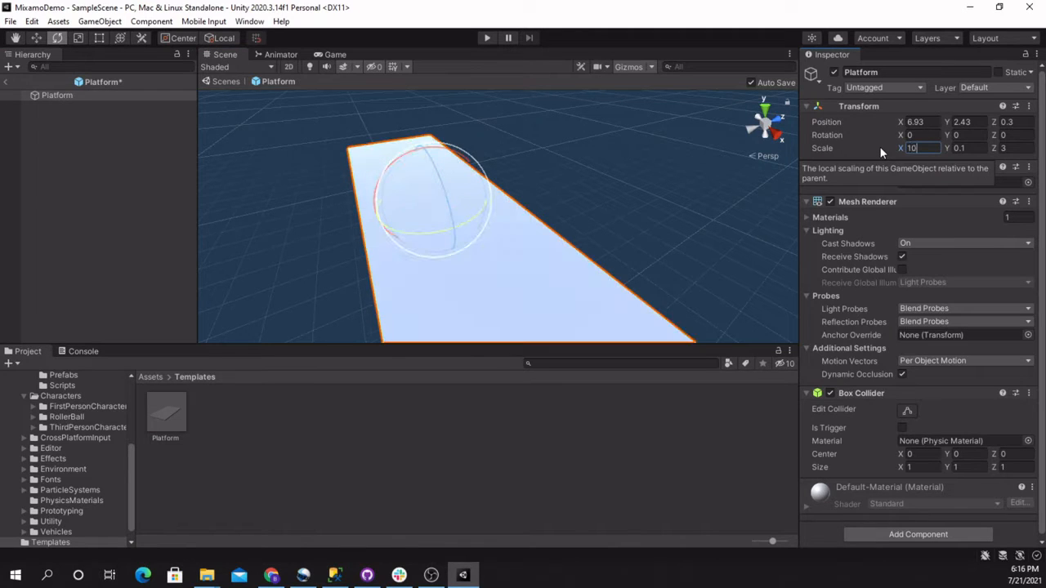
key(Tab)
key(Tab)
text(5)
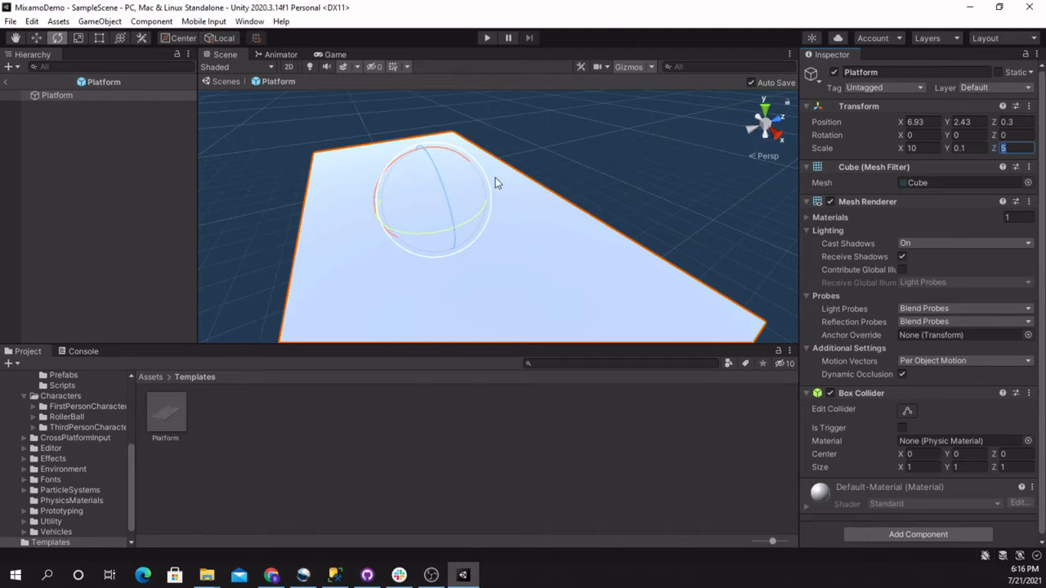
click(5, 83)
Spread out Platform (3) to about X 28.3, Z 12.3 and Platform (2) to about X 26.1, Z -1.1
alt+drag(520, 283, 458, 236)
click(458, 236)
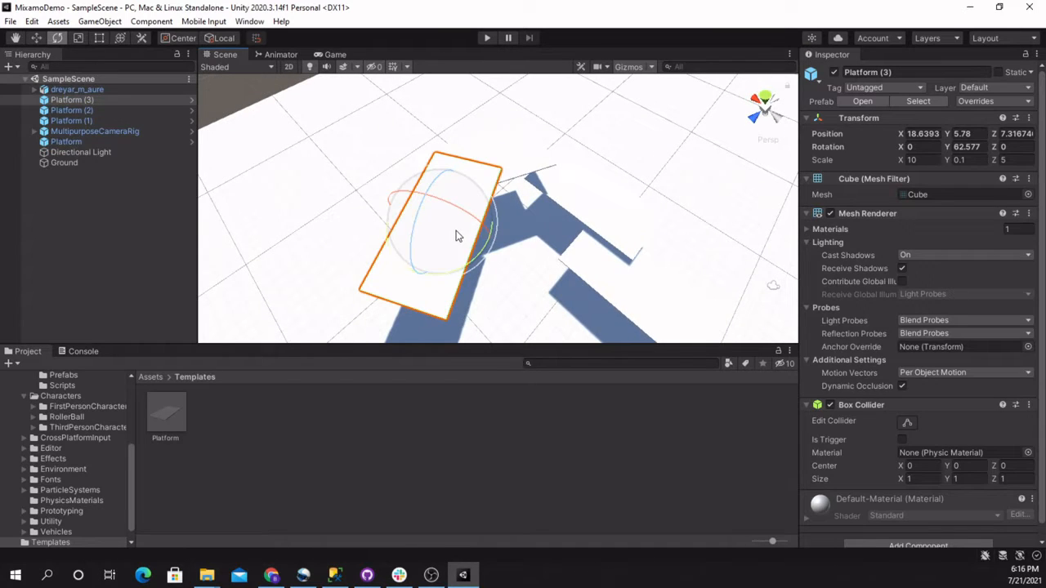
key(w)
drag(401, 216, 245, 190)
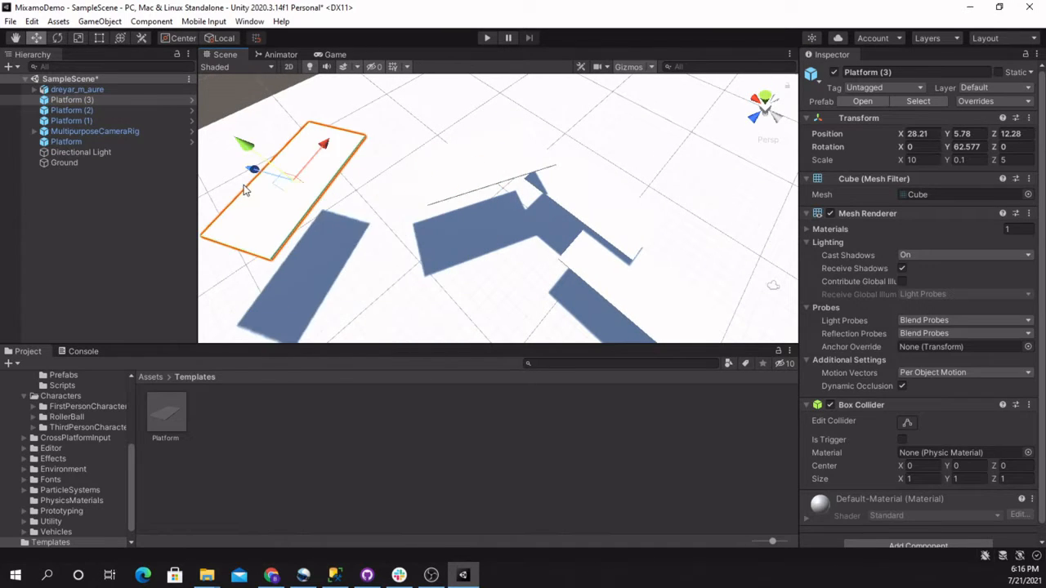
alt+drag(317, 206, 374, 231)
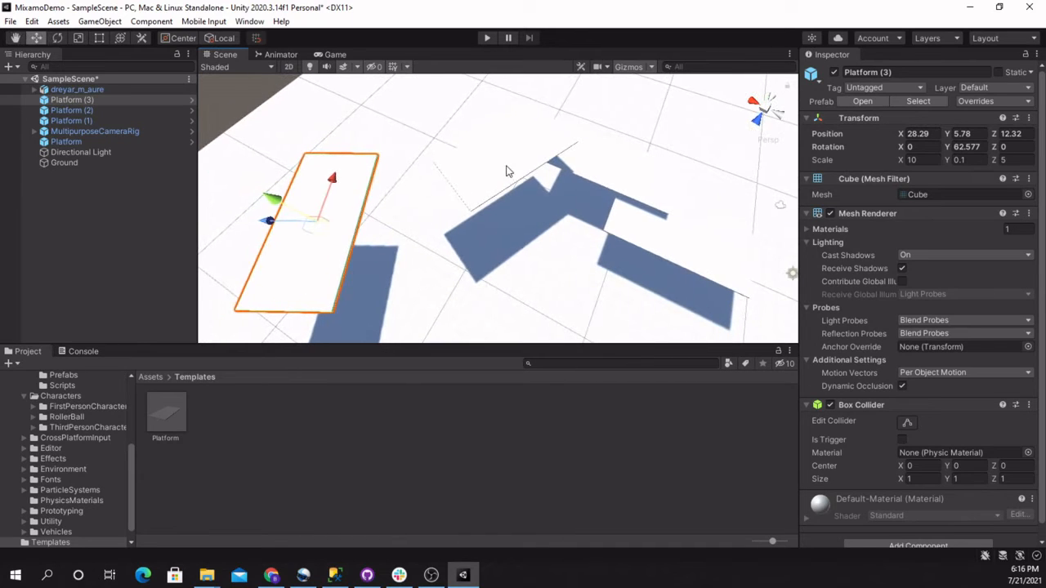
click(508, 170)
drag(541, 186, 474, 151)
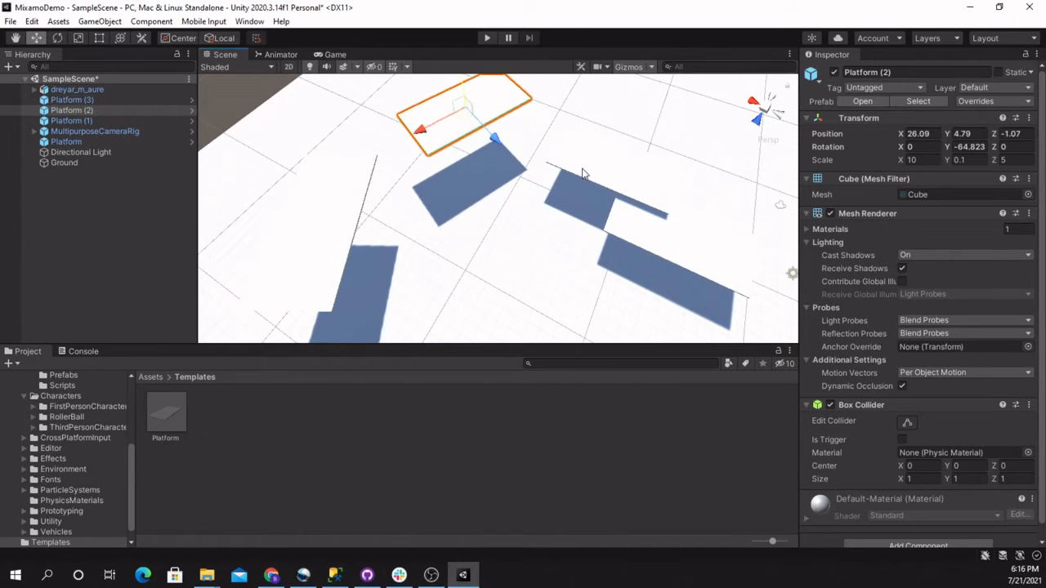
Move Platform (1) to about X 13.1, Z -6.4 and the first Platform to about Z 1.4
click(621, 169)
drag(595, 213, 614, 158)
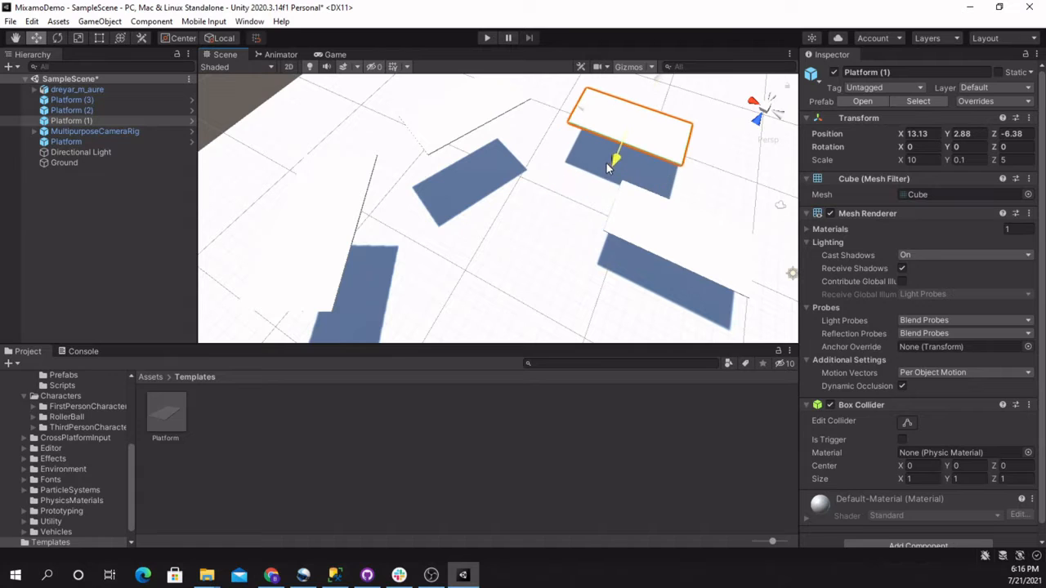
click(686, 247)
drag(674, 263, 502, 261)
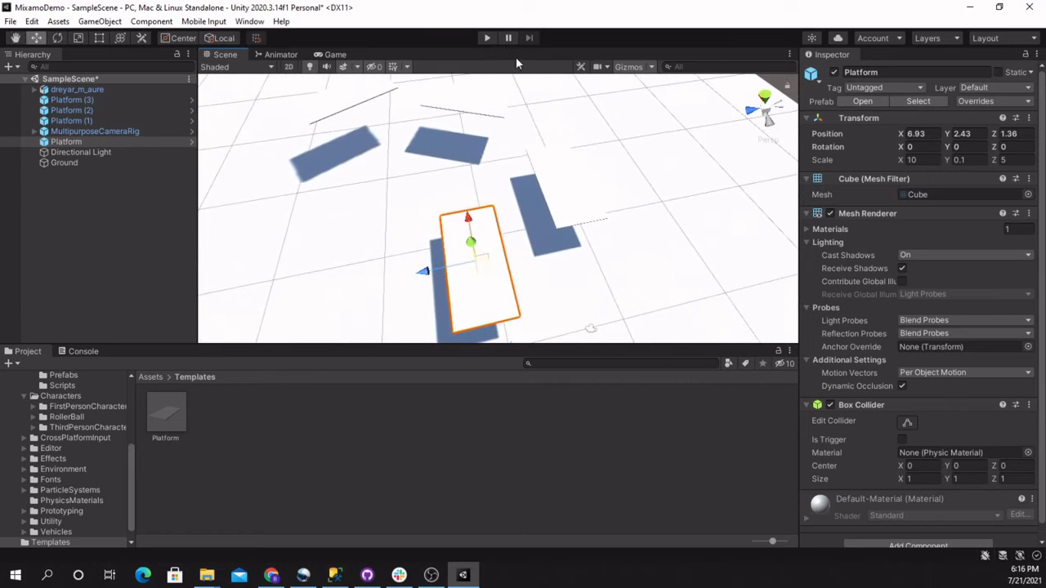
Playtest the respaced platforms by running and jumping from one to another, checking whether the gaps can be cleared
click(487, 38)
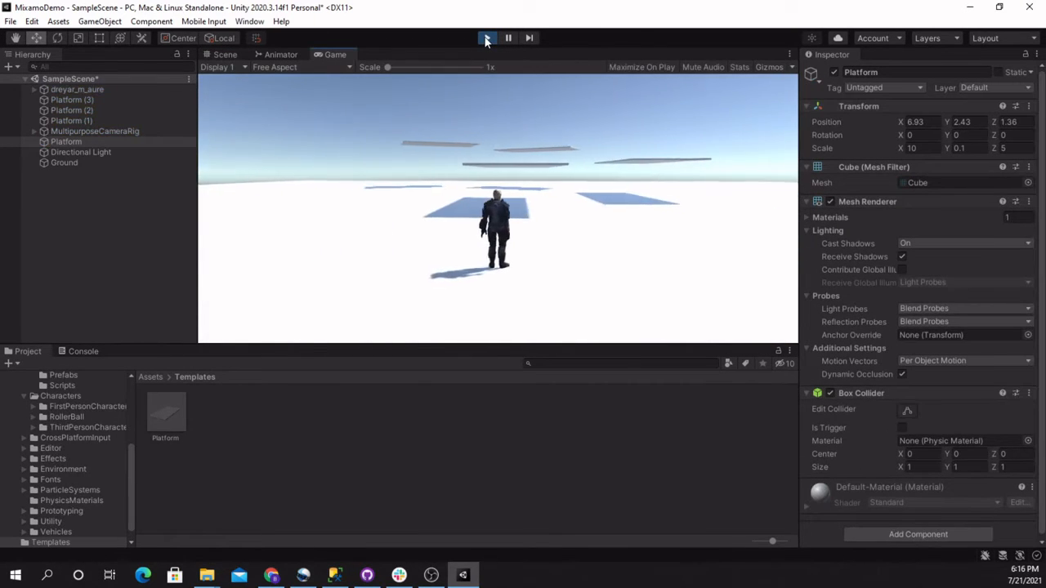
key(w)
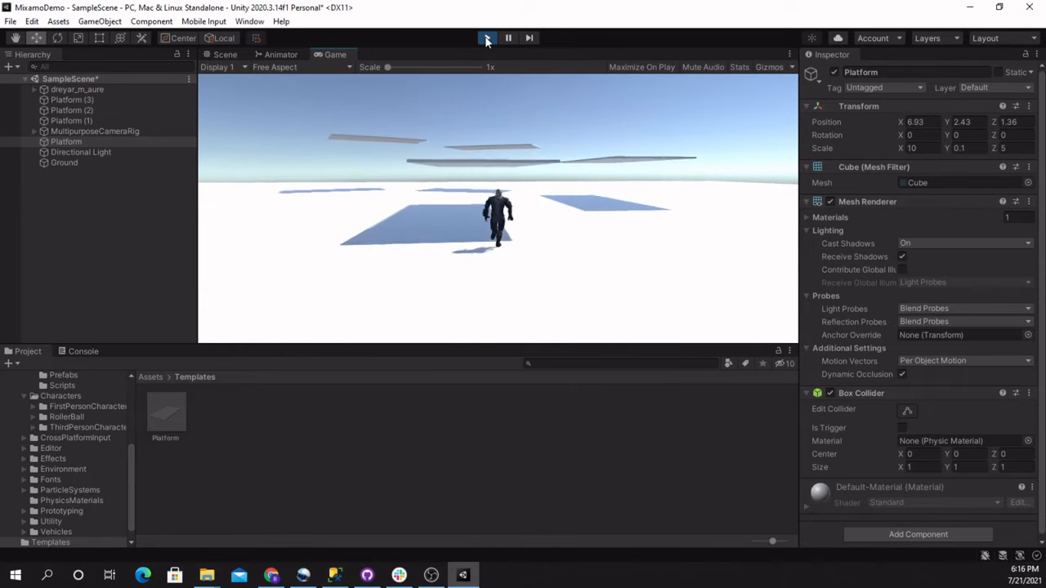
key(space)
key(space)
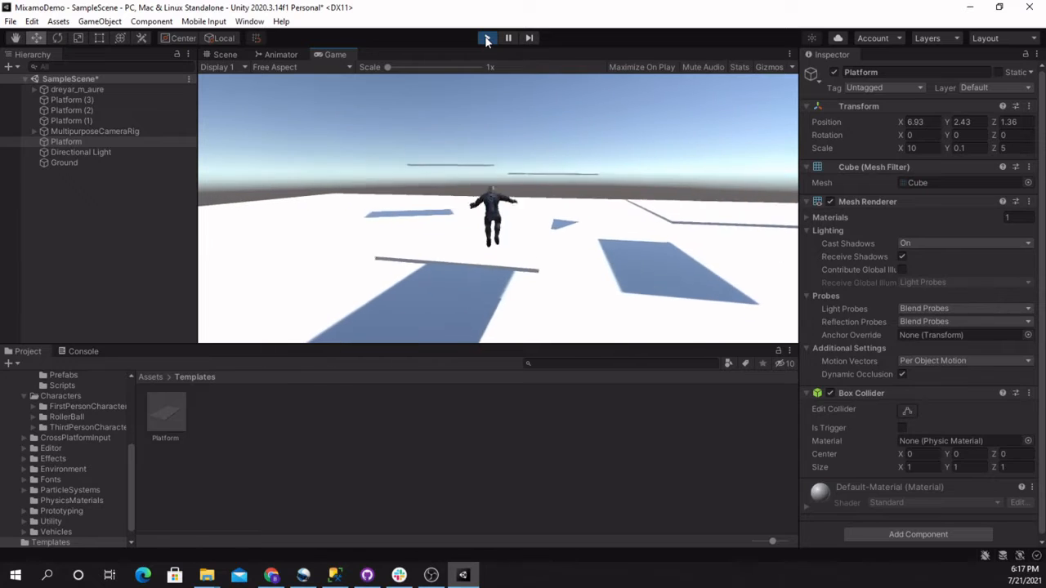
key(space)
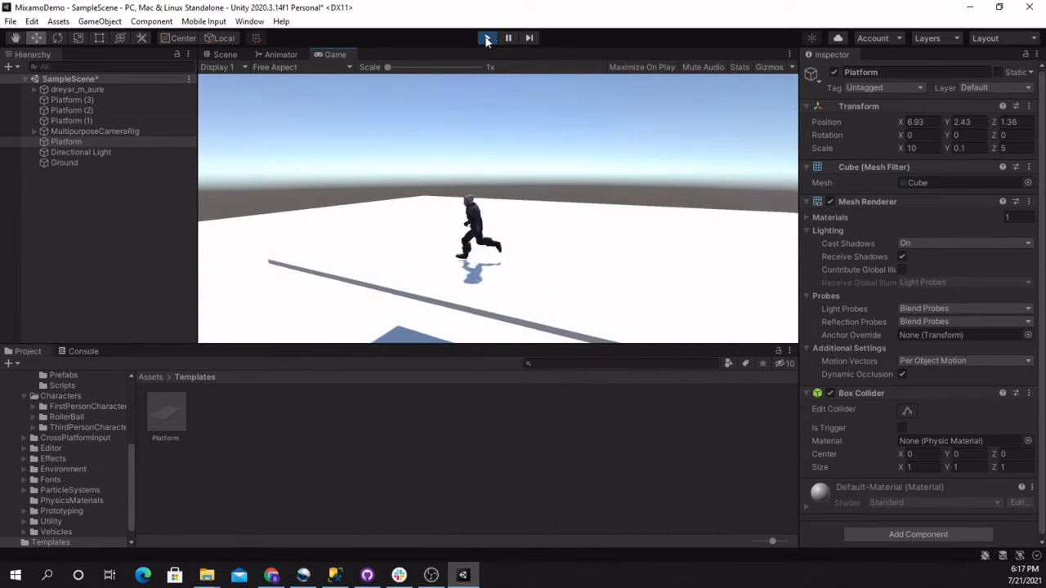
key(space)
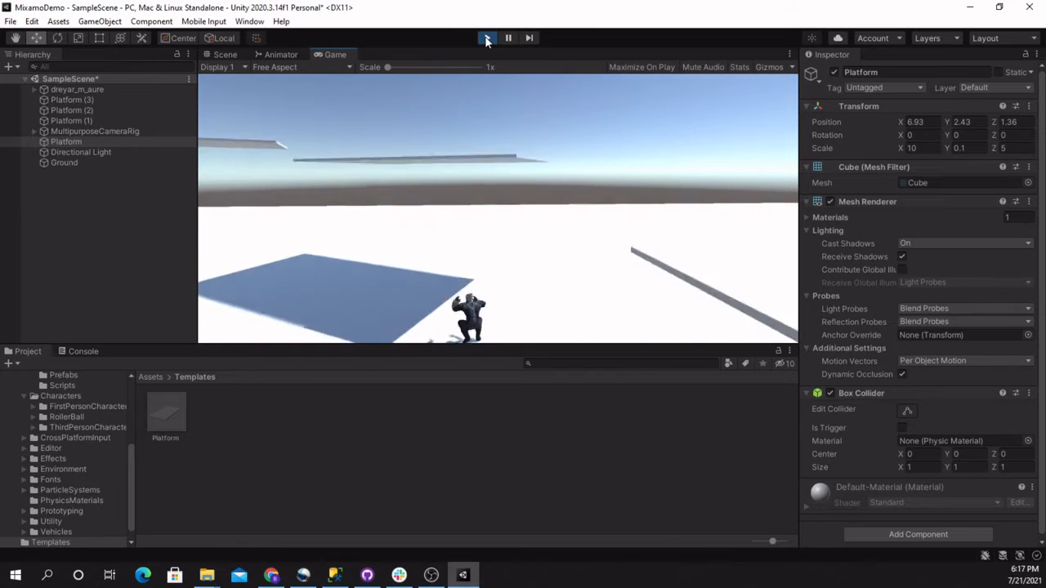
key(a)
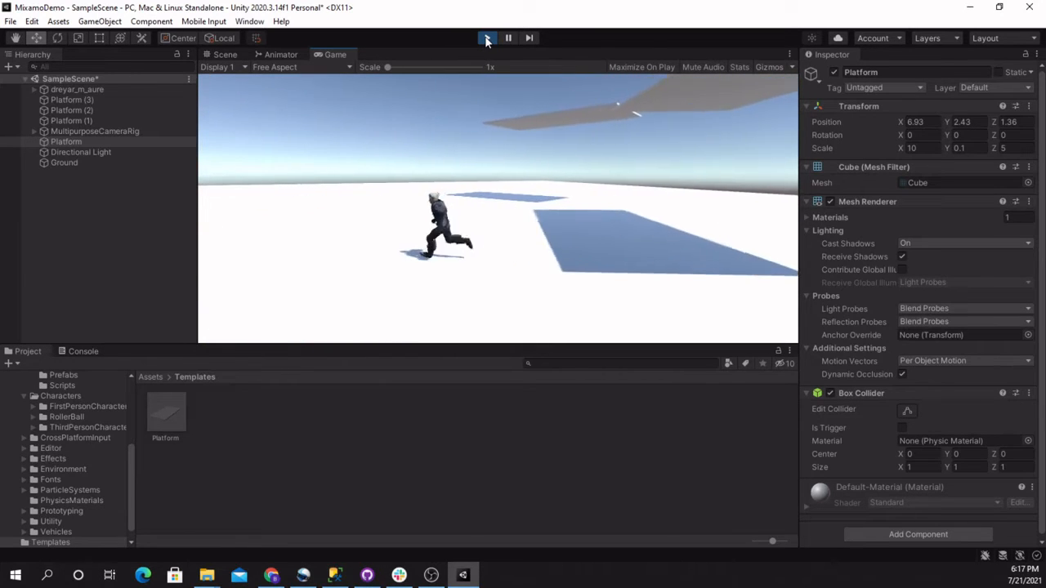
key(space)
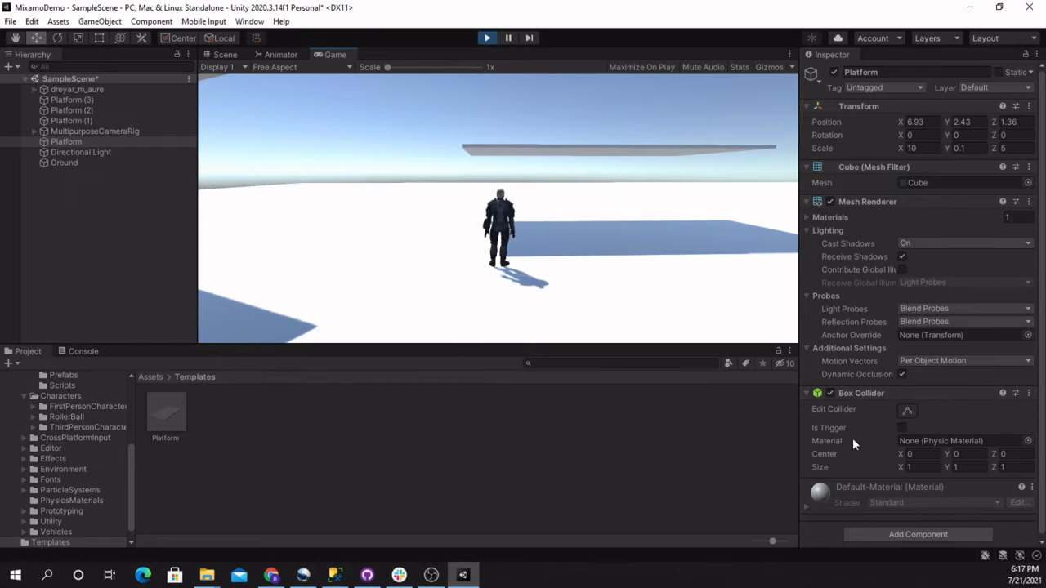
Try to set the dreyar_m_aure character's Jump Power to 15 during play mode and save the scene
scroll(956, 371, down, 1)
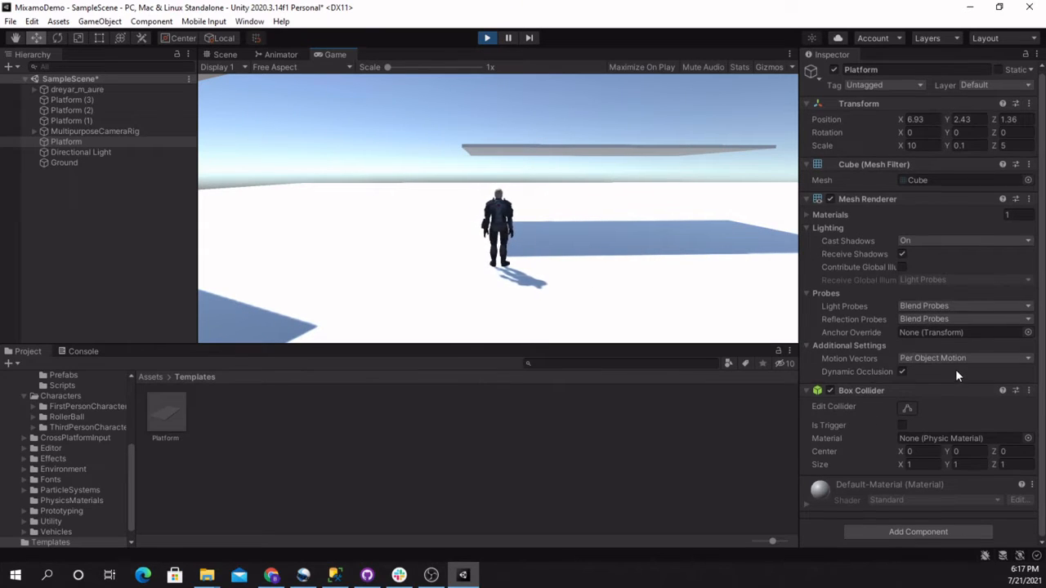
click(82, 89)
scroll(916, 387, down, 5)
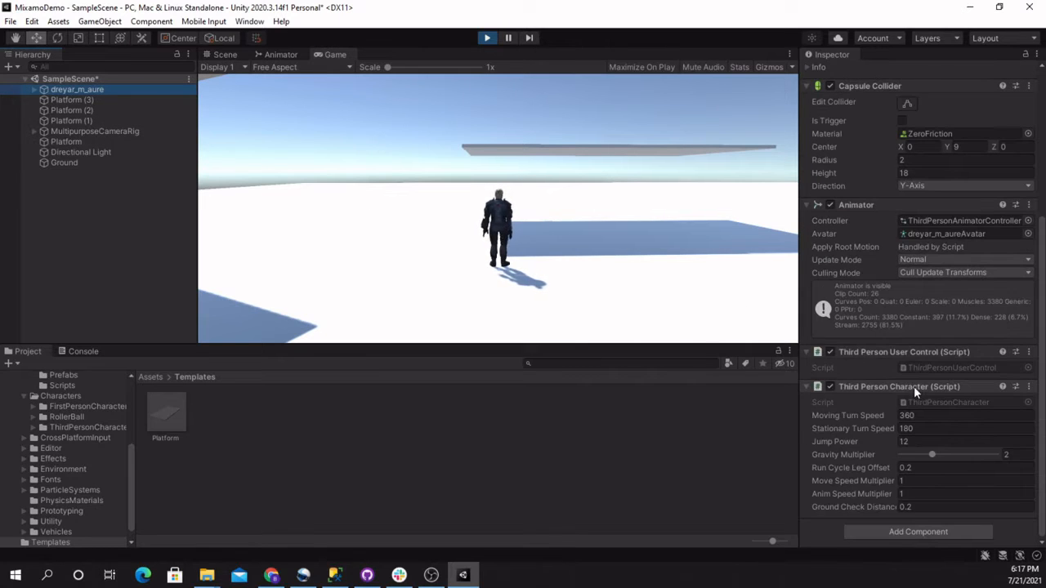
click(917, 441)
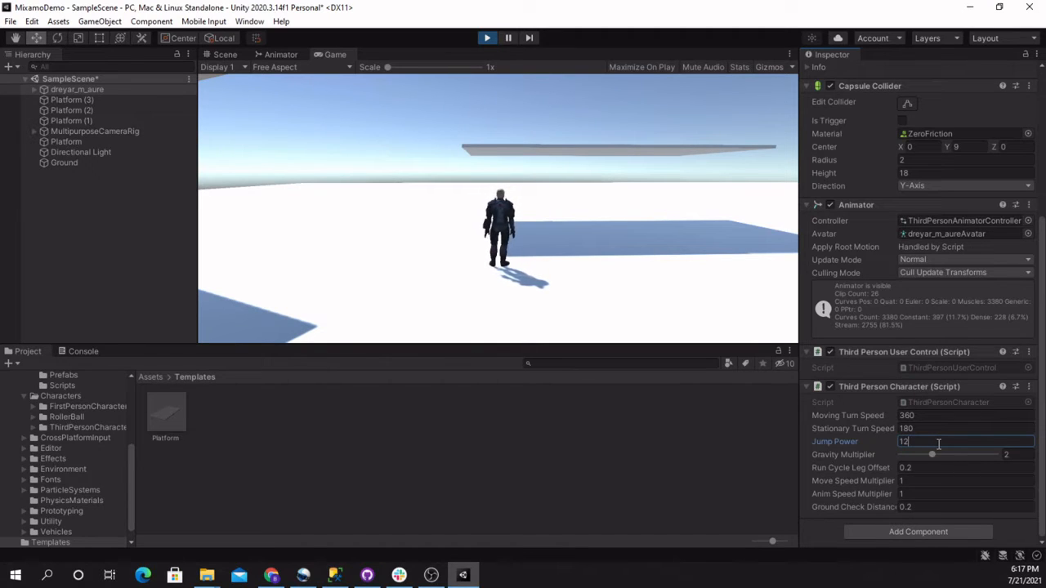
key(ctrl+s)
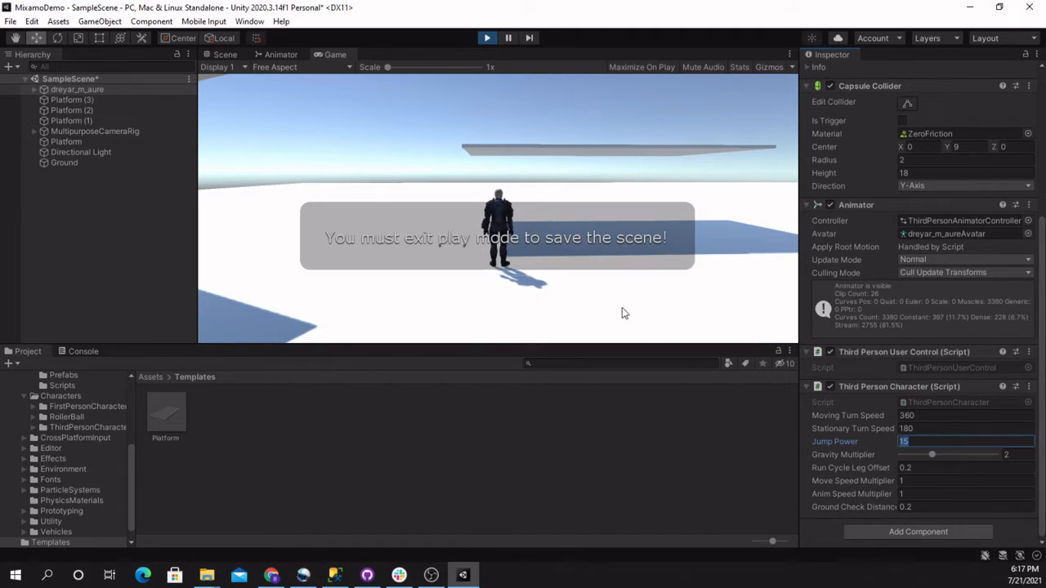
Exit play mode, set the dreyar_m_aure character's Jump Power to 15, and save the scene
click(487, 38)
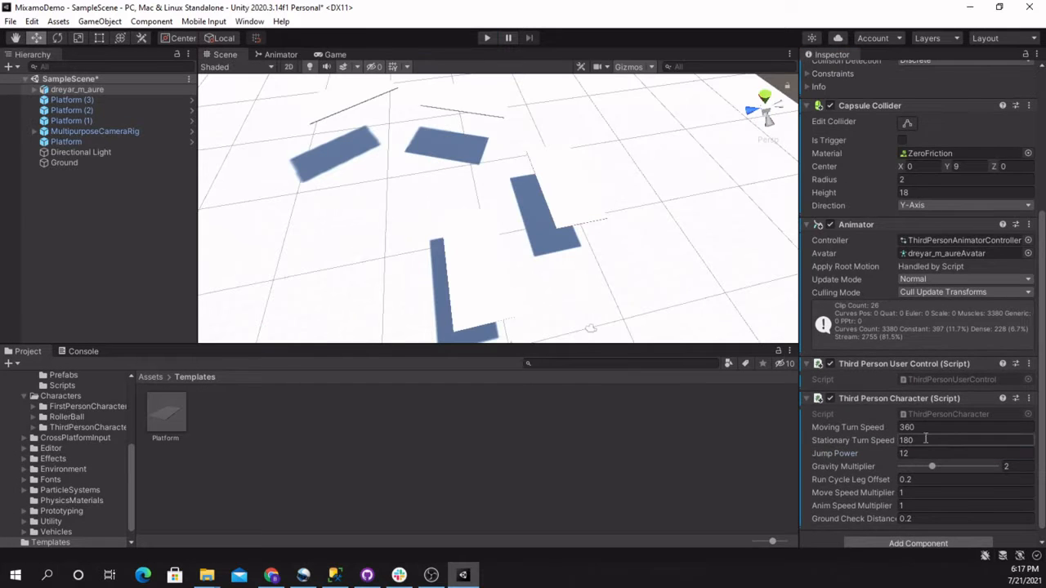
click(926, 453)
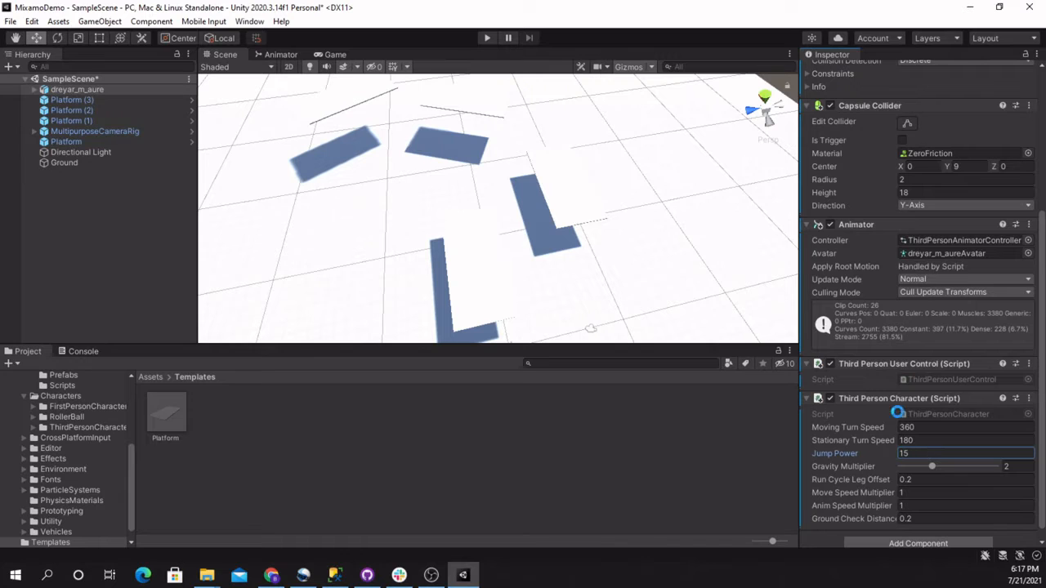
Playtest the higher jump by leaping across the platforms, including a running jump towards the next one
click(489, 38)
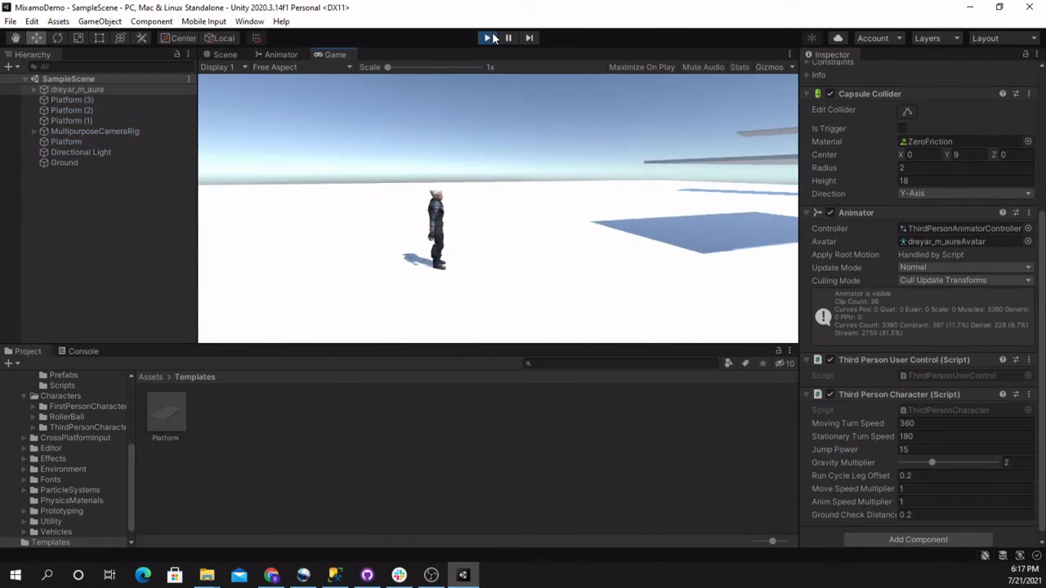
key(space)
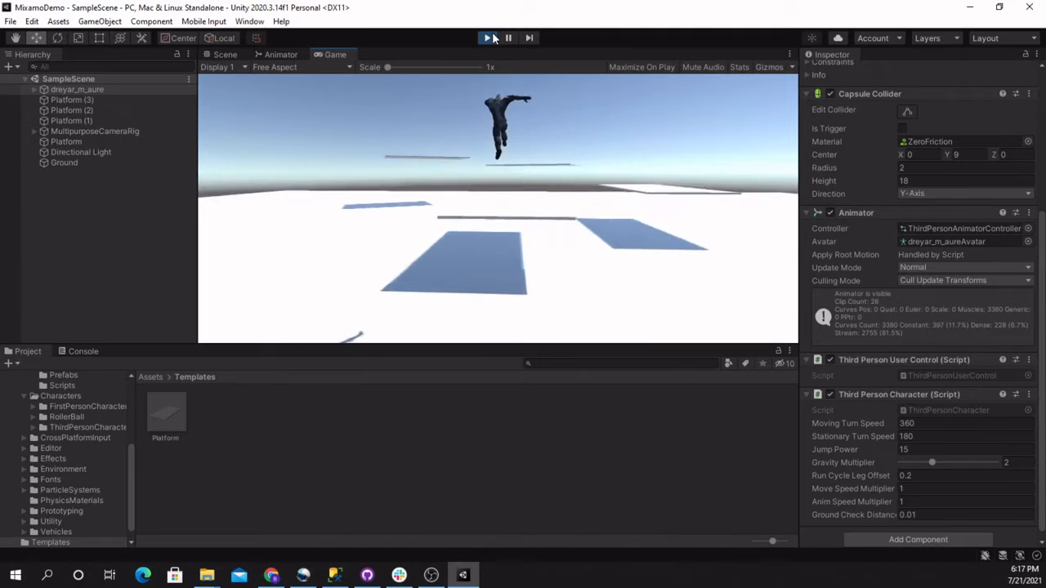
key(space)
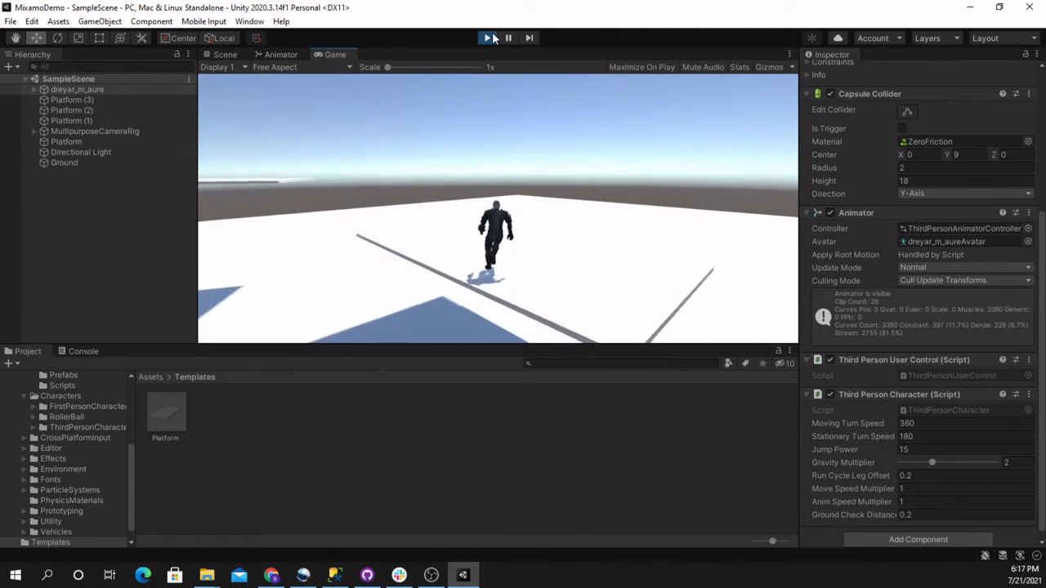
key(space)
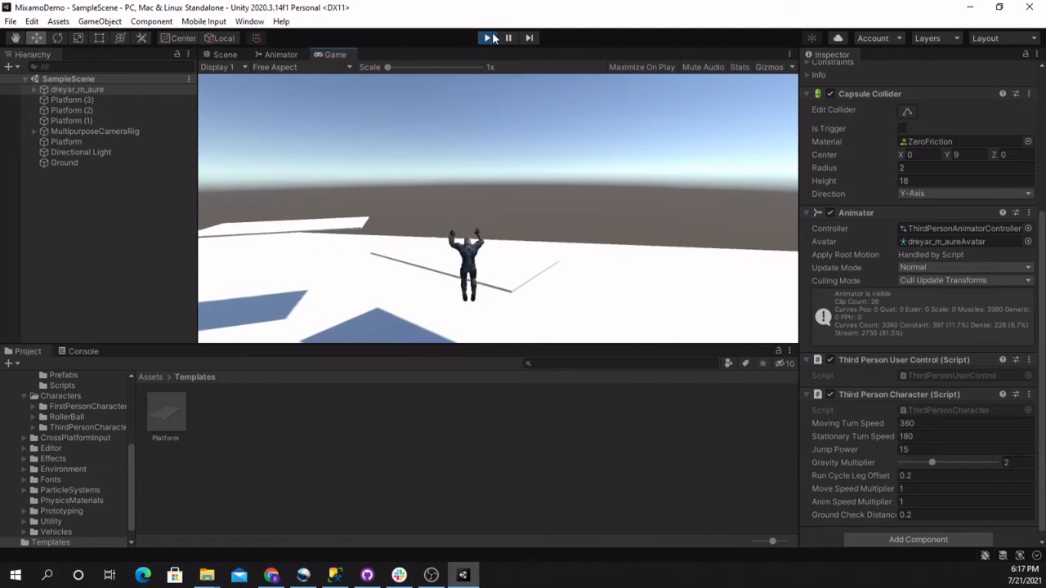
key(w)
key(space)
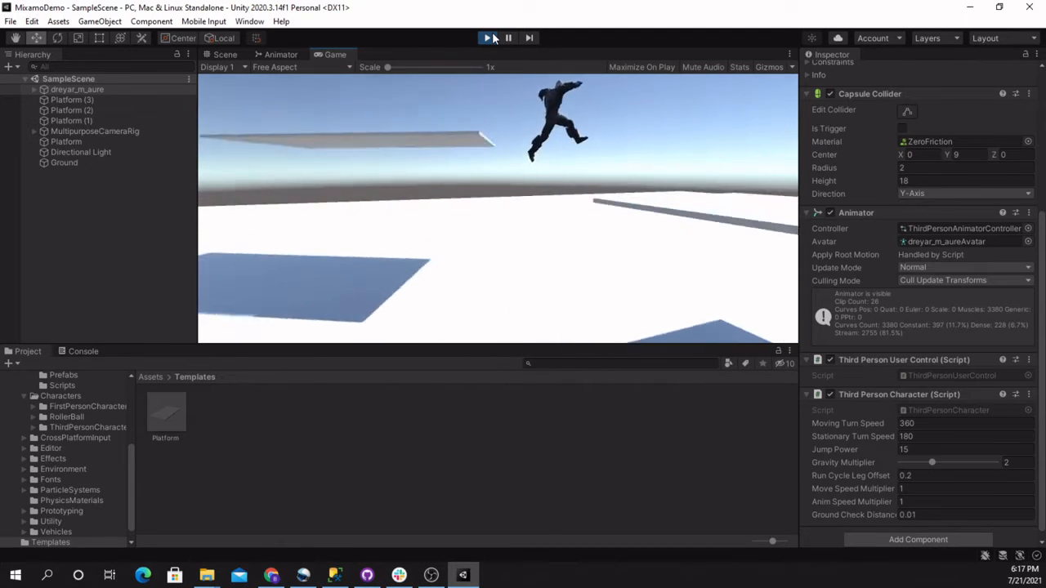
key(s)
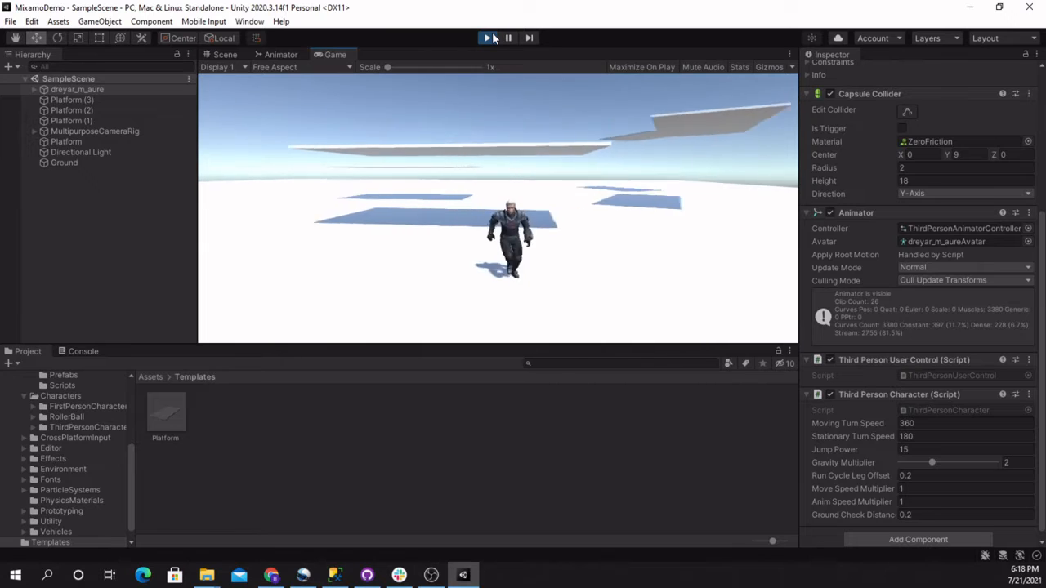
Run the platform course again from the ground, jumping from platform to platform, and end the playtest
key(w)
key(space)
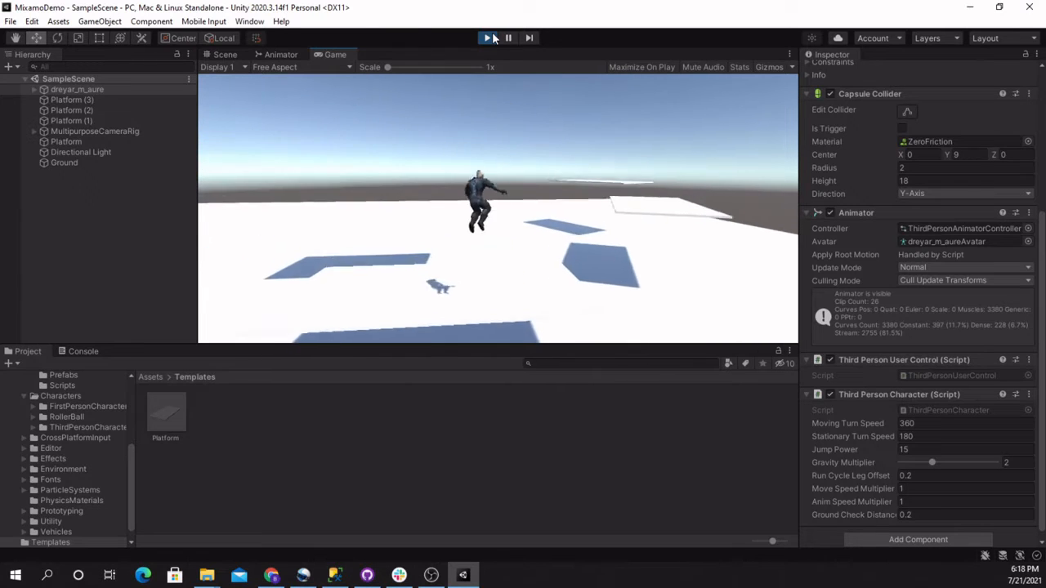
key(space)
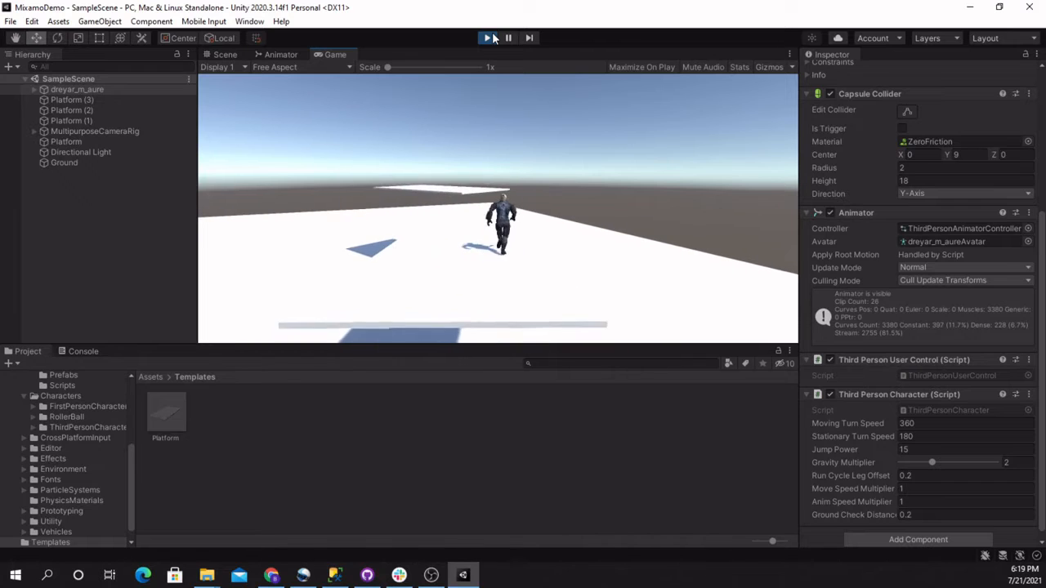
key(space)
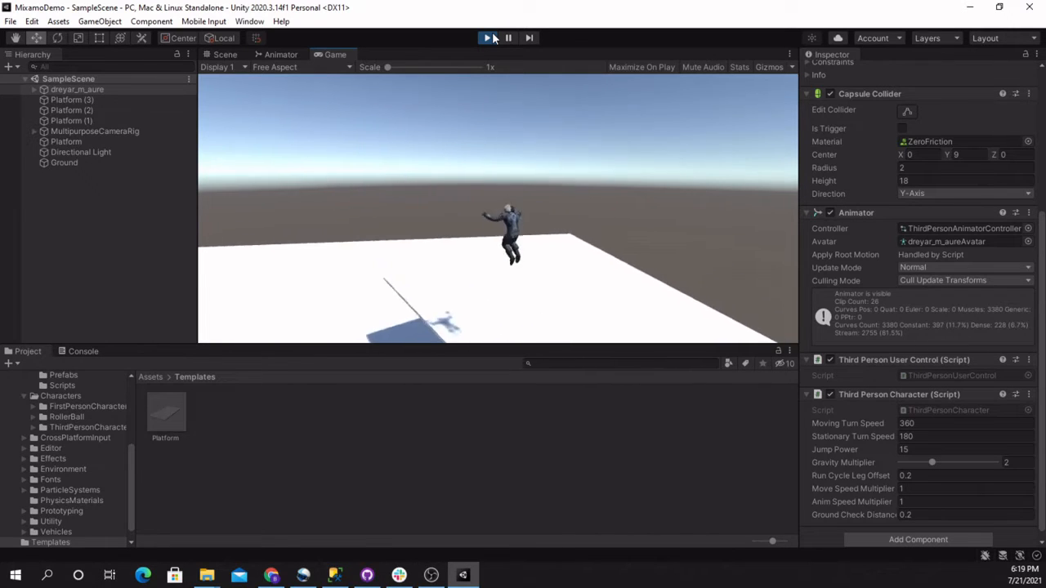
key(w)
key(w)
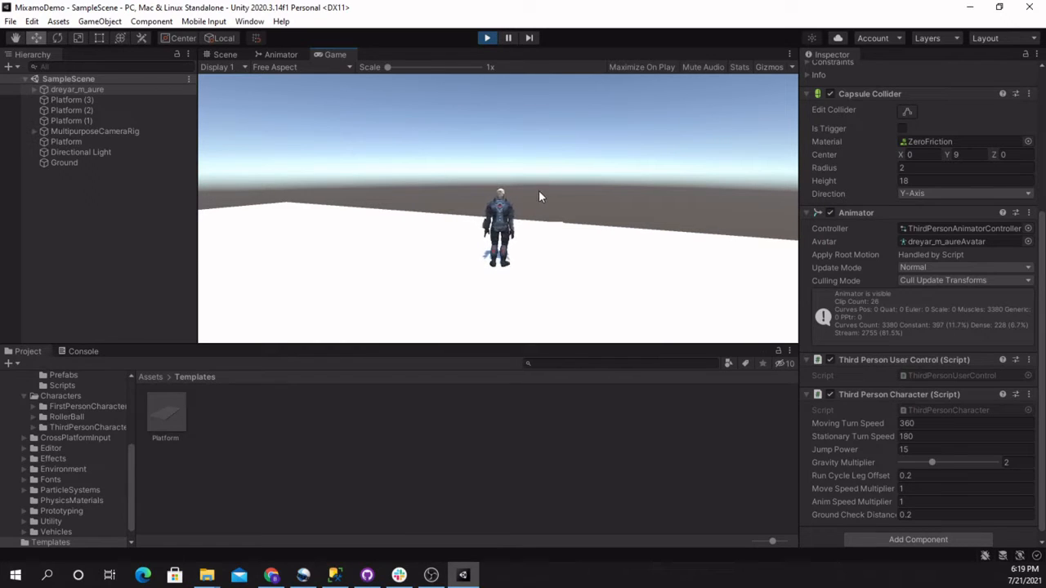
click(486, 37)
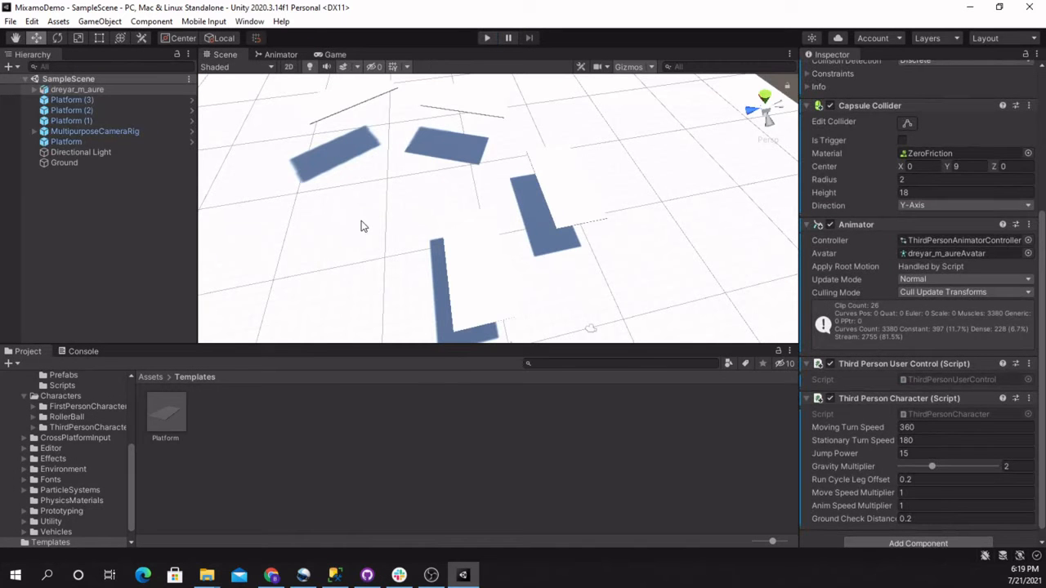
alt+drag(364, 226, 252, 196)
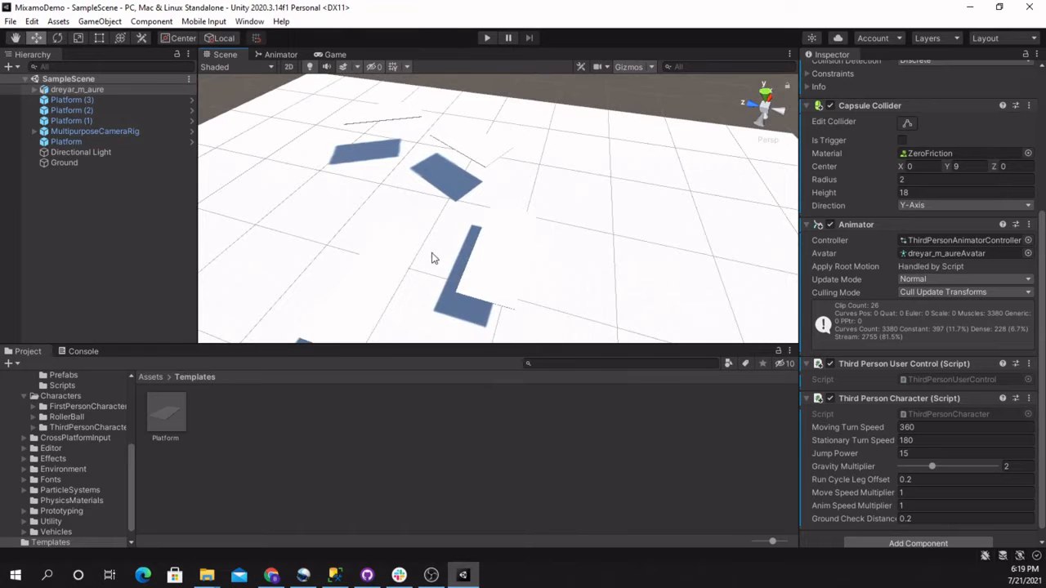
alt+drag(434, 258, 530, 273)
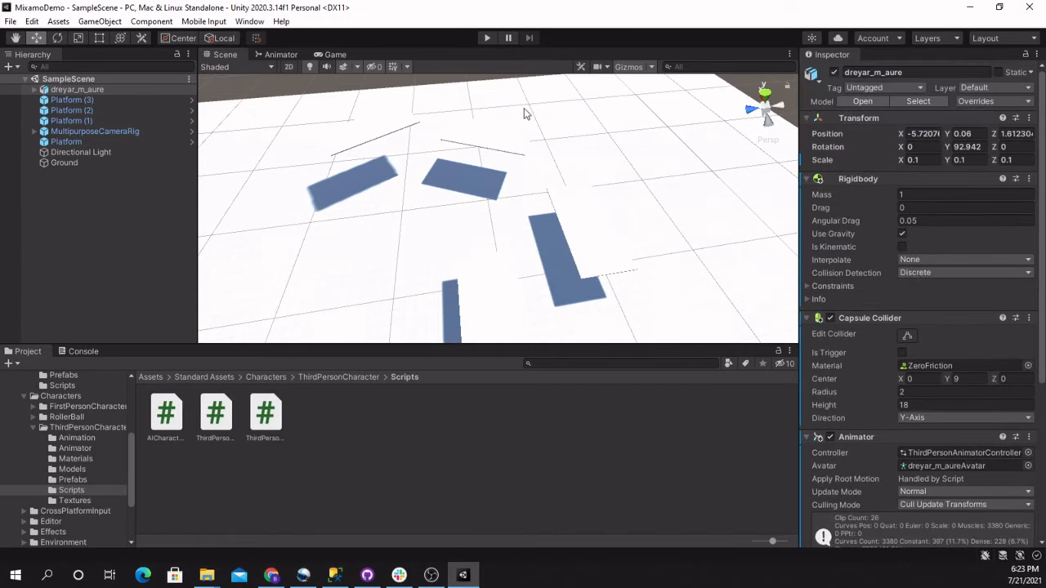
click(367, 575)
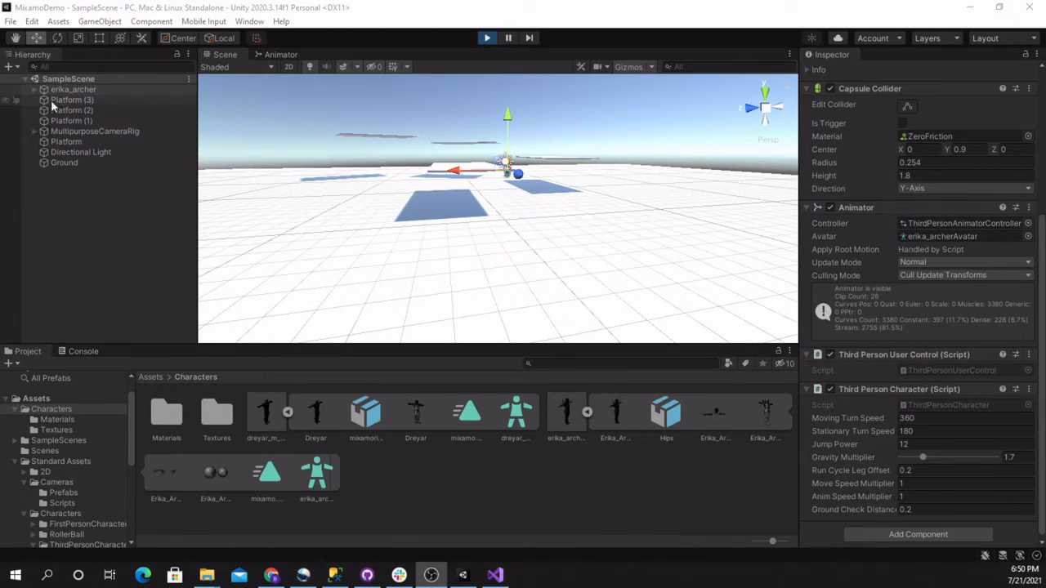
View the platforms around the erika_archer character from above and select Platform (2) in the scene
right_drag(444, 198, 48, 353)
right_drag(523, 225, 278, 231)
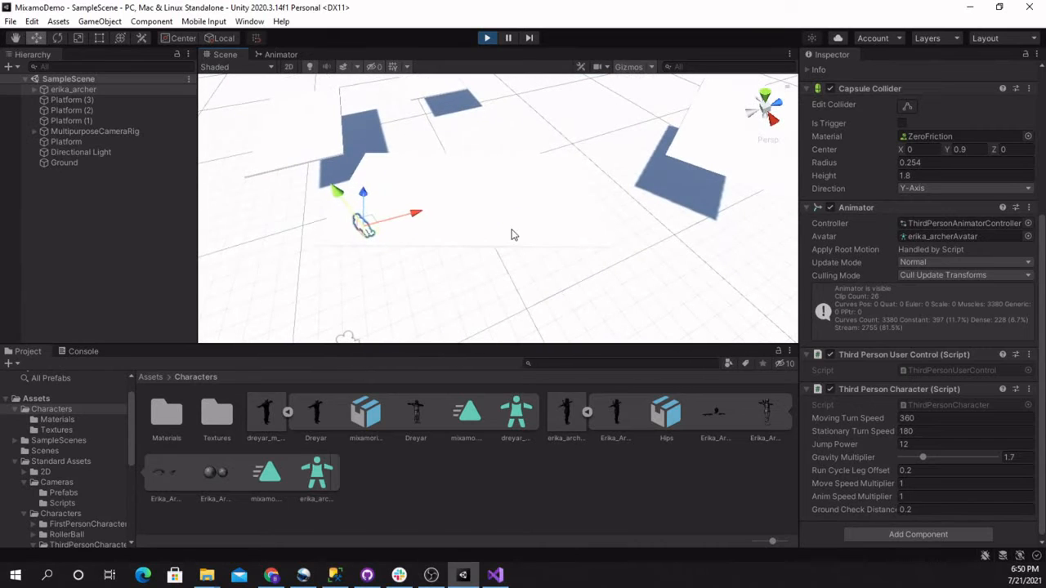
click(510, 234)
alt+drag(511, 235, 559, 280)
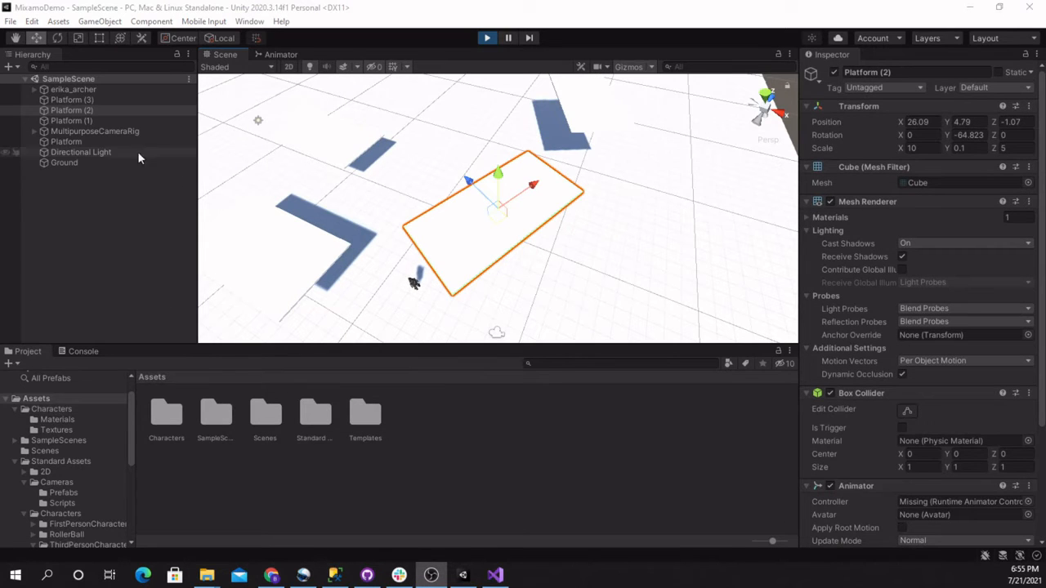
Open the Animator window to view the animation state graph
click(154, 22)
mouse_move(131, 25)
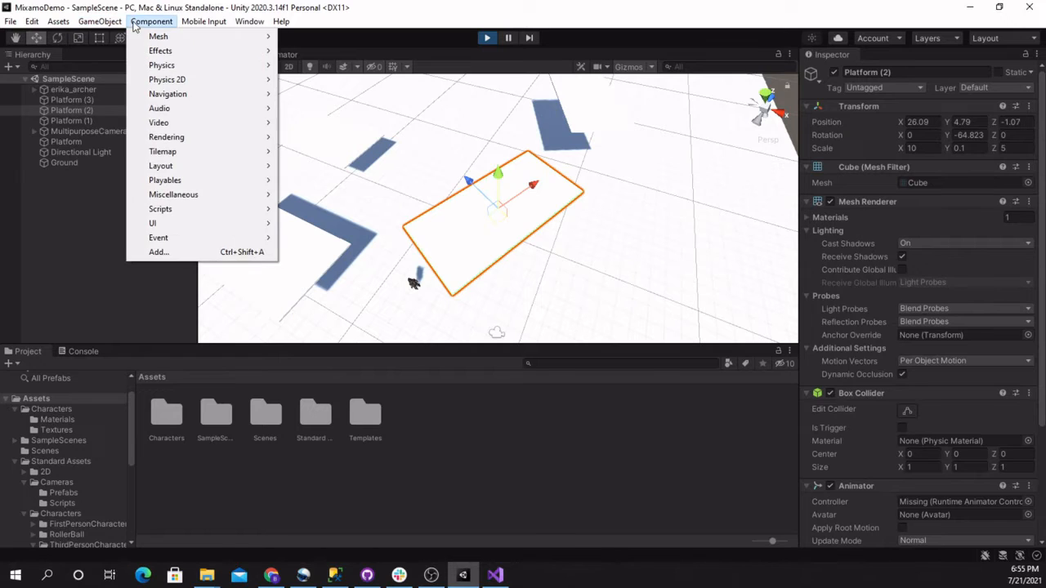
mouse_move(249, 22)
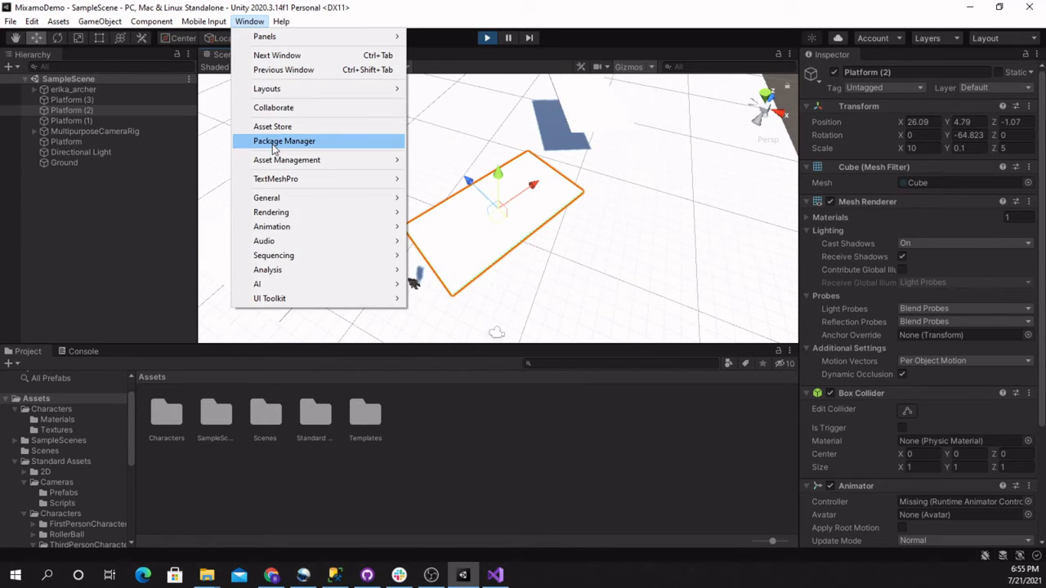
mouse_move(273, 227)
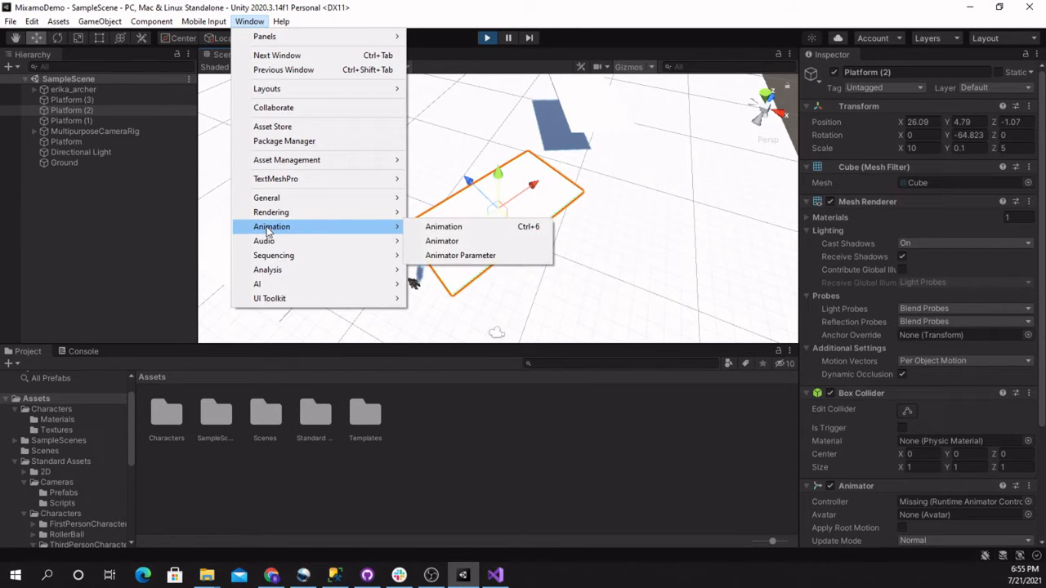
click(459, 242)
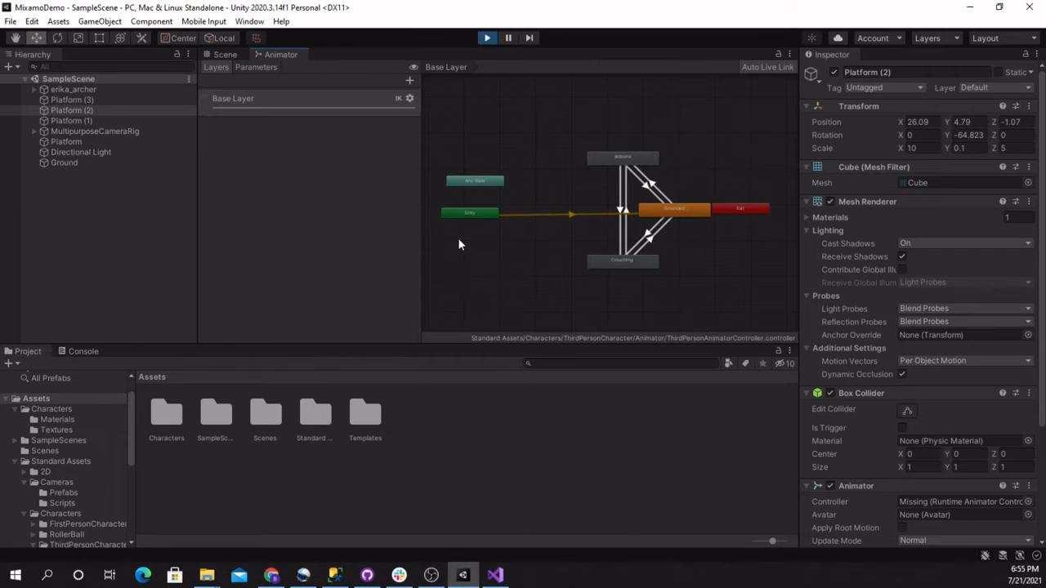
Select Platform (2) and open the Animation window for it
click(76, 112)
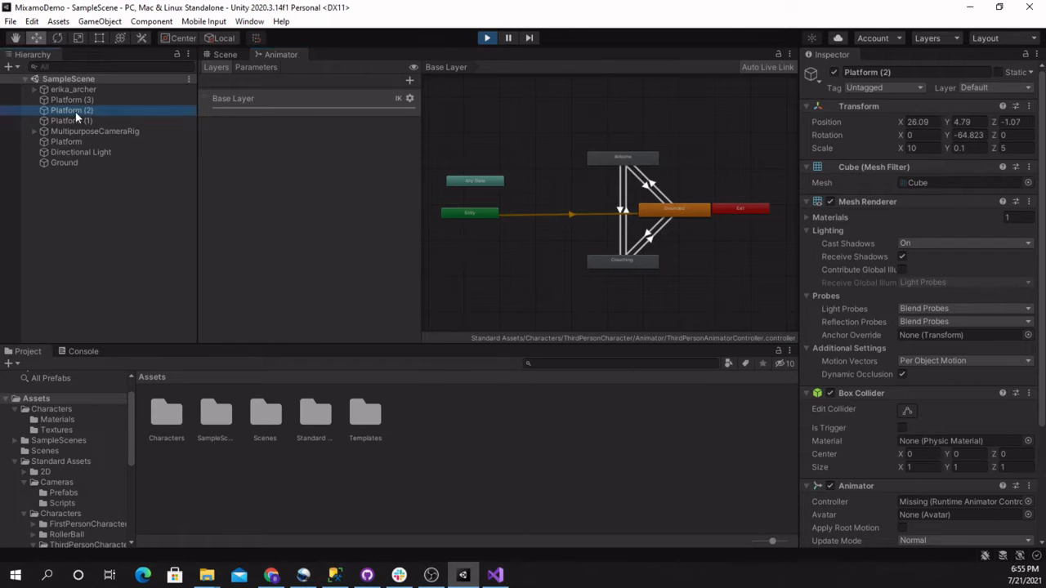
click(249, 21)
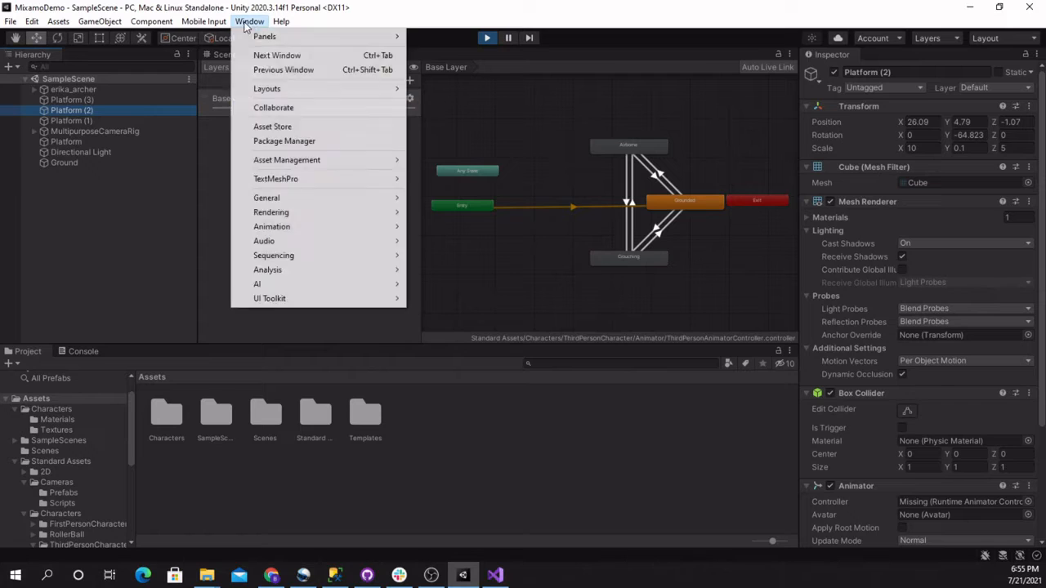
mouse_move(327, 226)
click(463, 229)
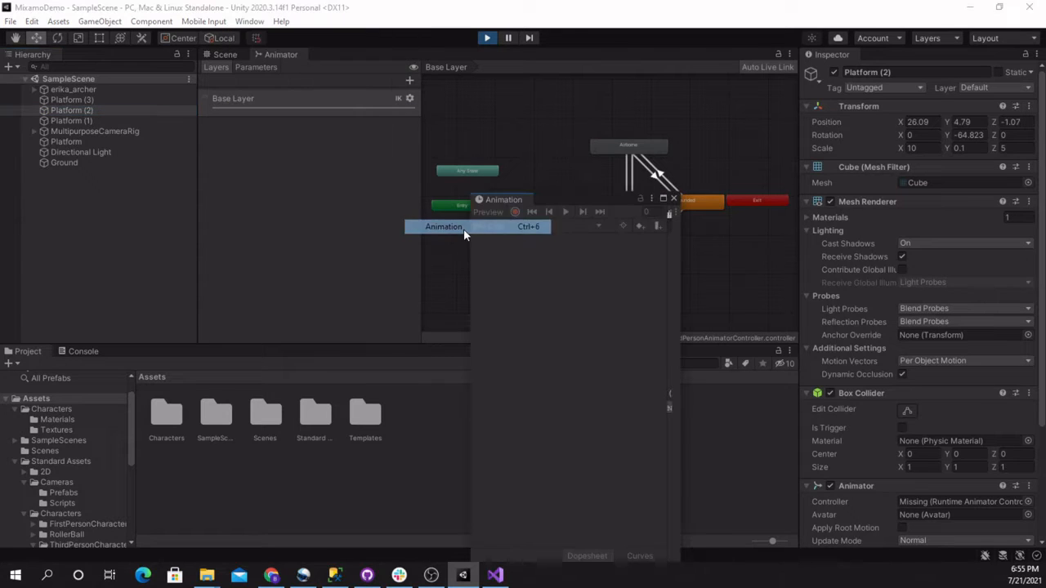
Dock the Animation window beside the Animator view and create an animation clip named Moving Platform for Platform (2)
drag(500, 198, 333, 58)
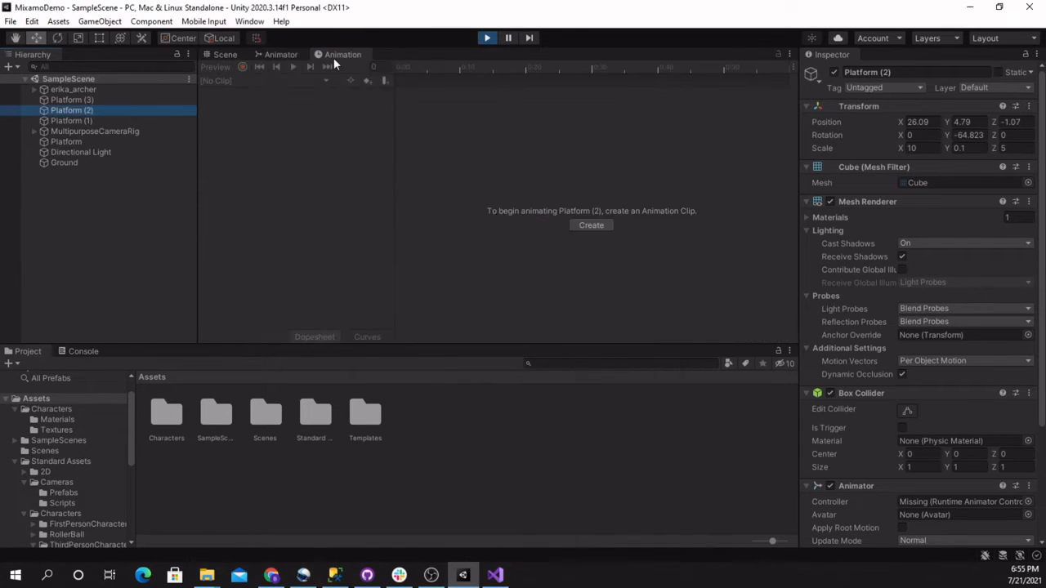
click(86, 112)
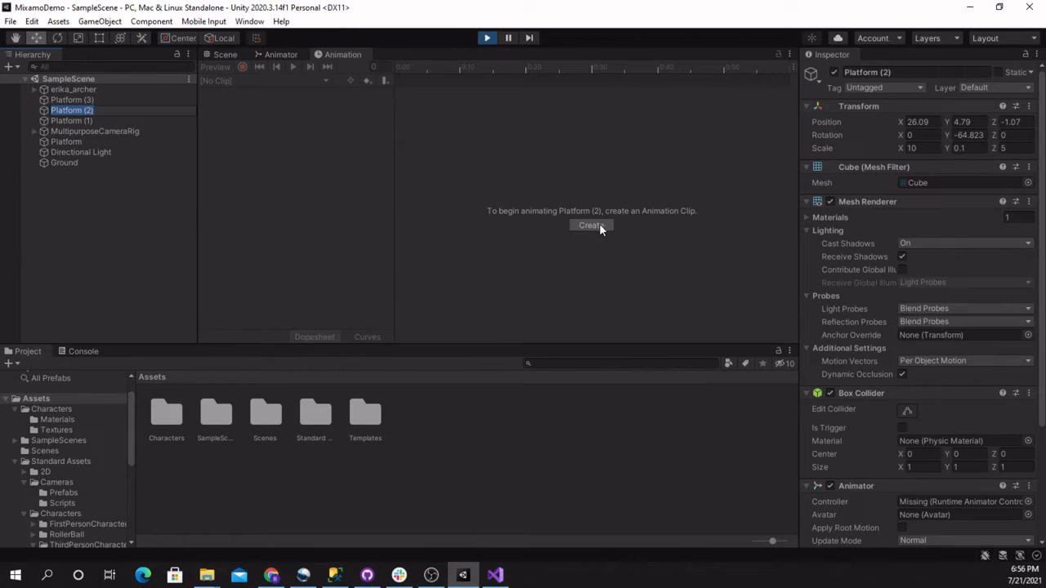
click(591, 225)
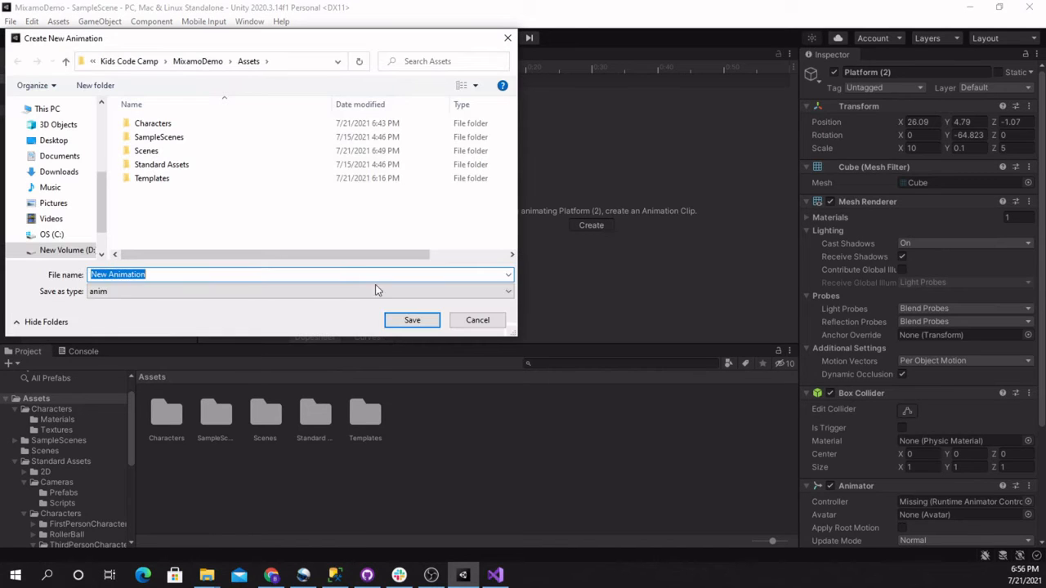
text(Moving Platform)
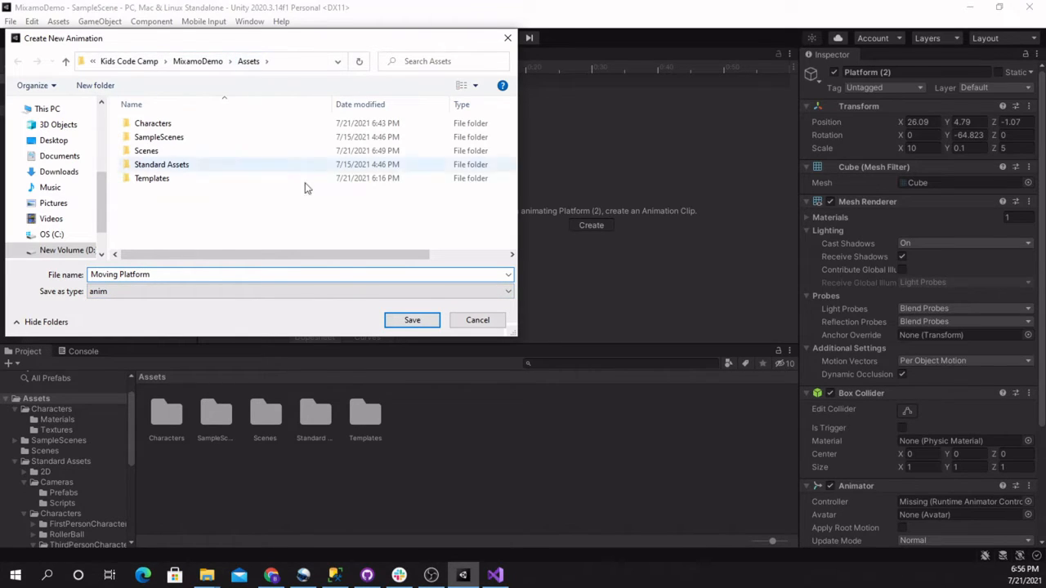
click(412, 319)
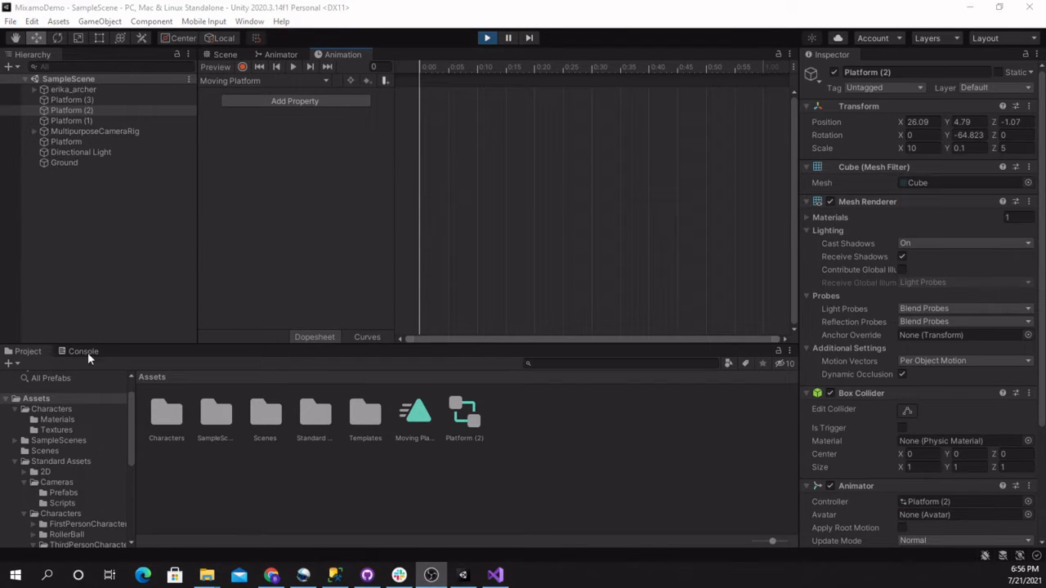
Add the Transform Position property to the Moving Platform clip and expand it into its X, Y and Z curves
click(294, 100)
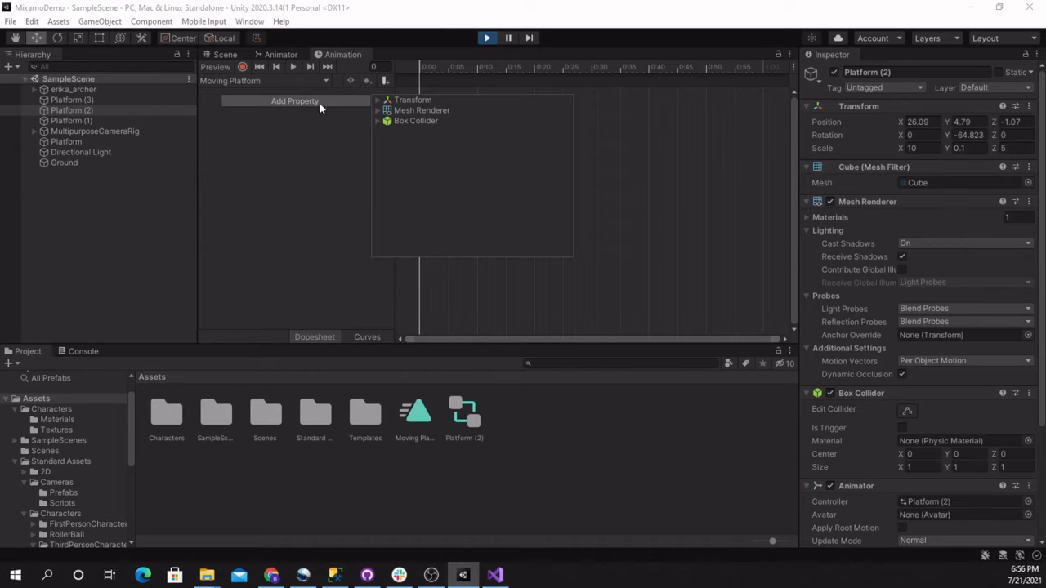
click(412, 101)
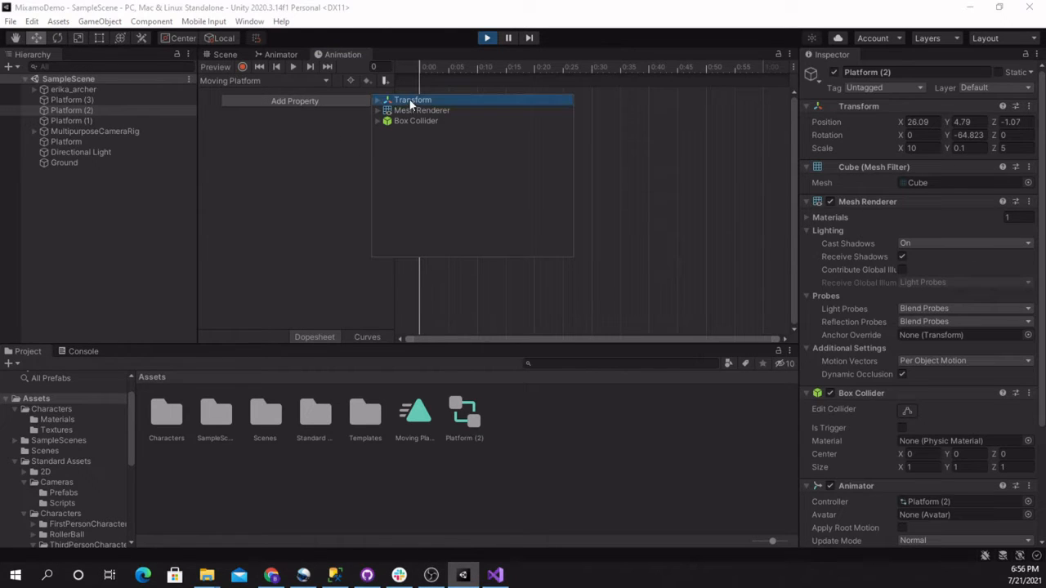
click(377, 101)
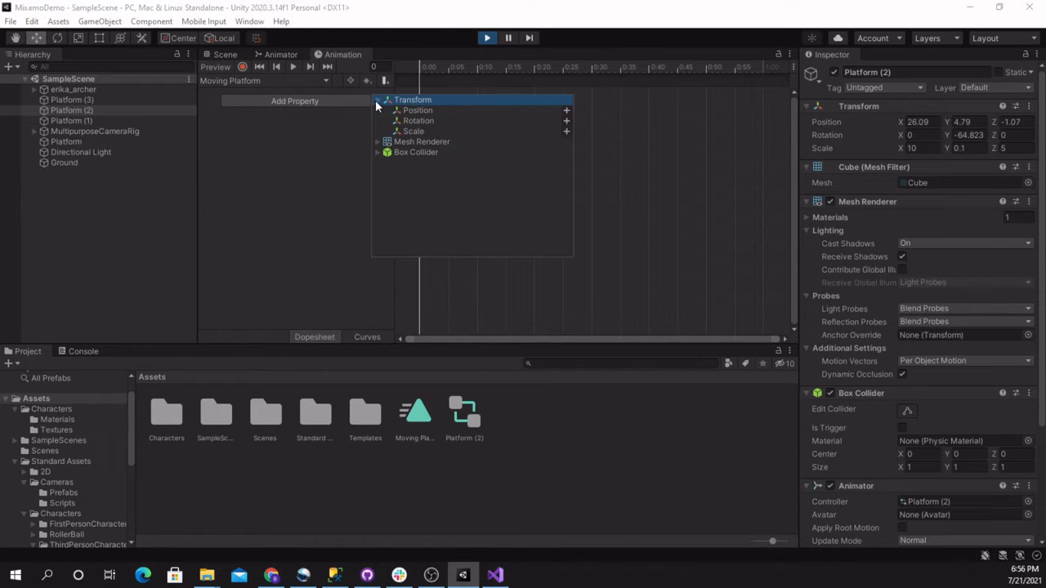
click(416, 110)
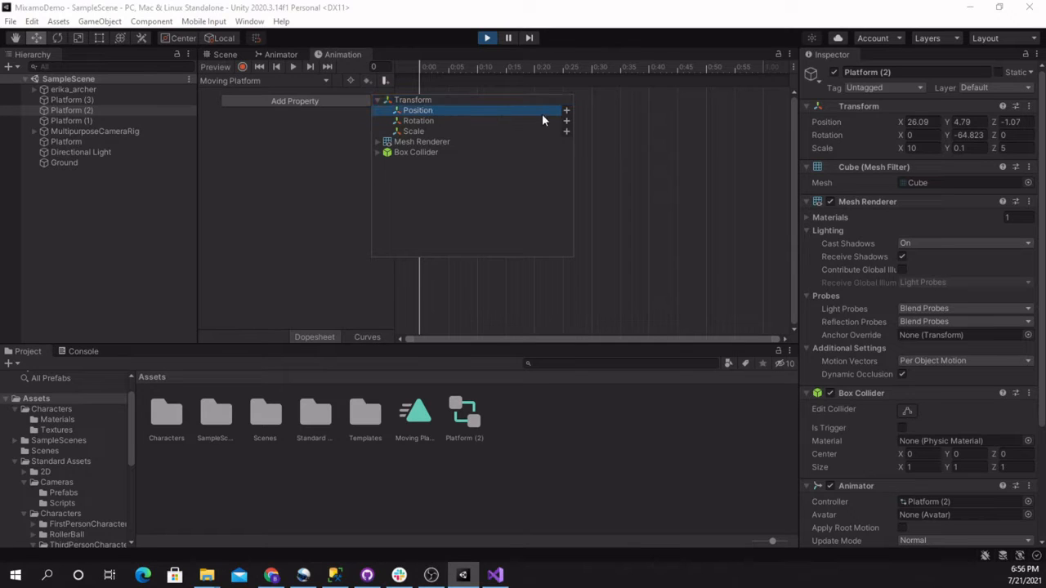
click(566, 111)
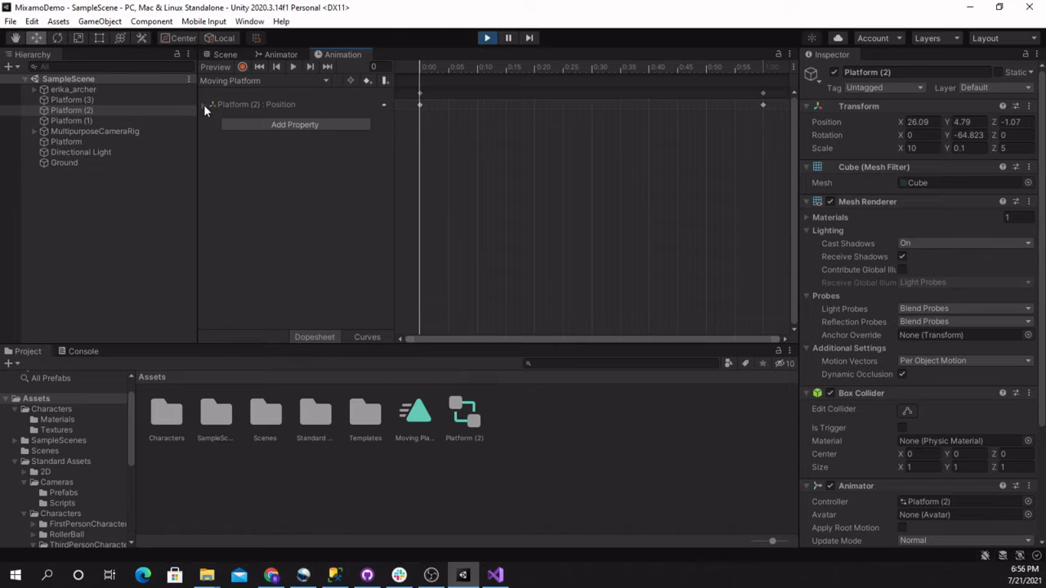
click(204, 105)
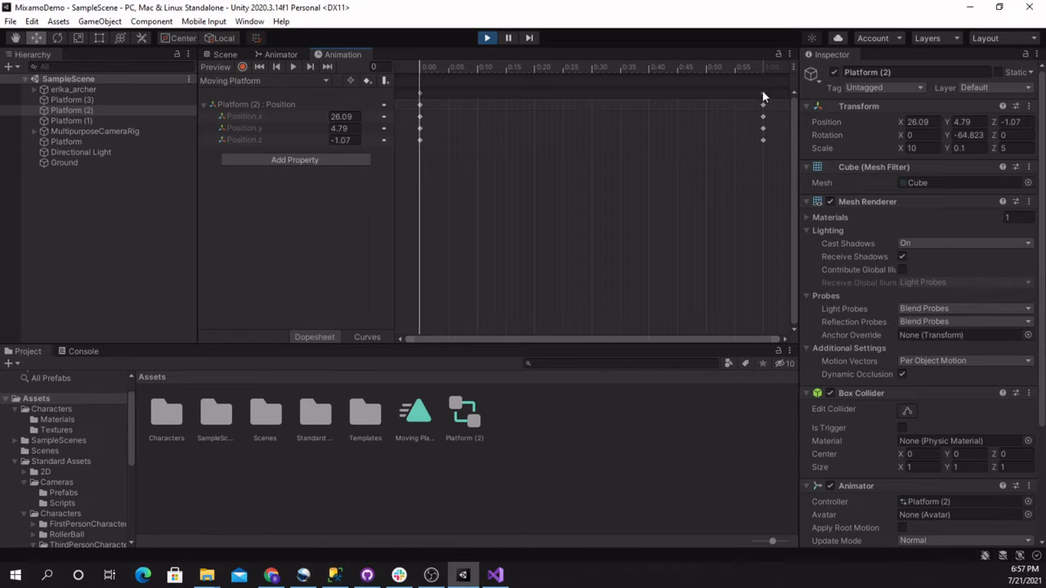
Set Platform (2)'s Y position to 1 at frame 60, the clip's end keyframe
click(763, 69)
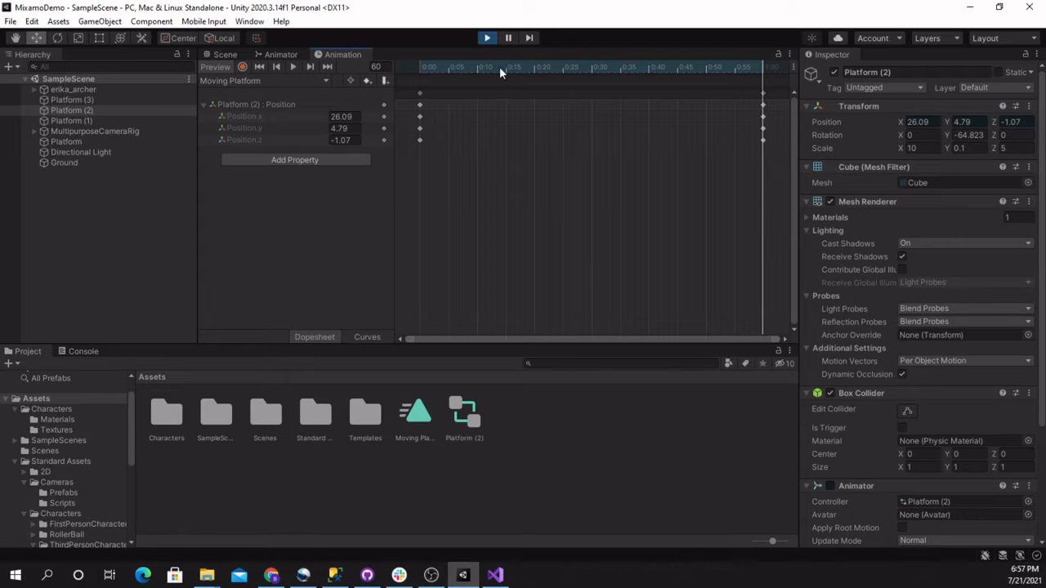
click(419, 67)
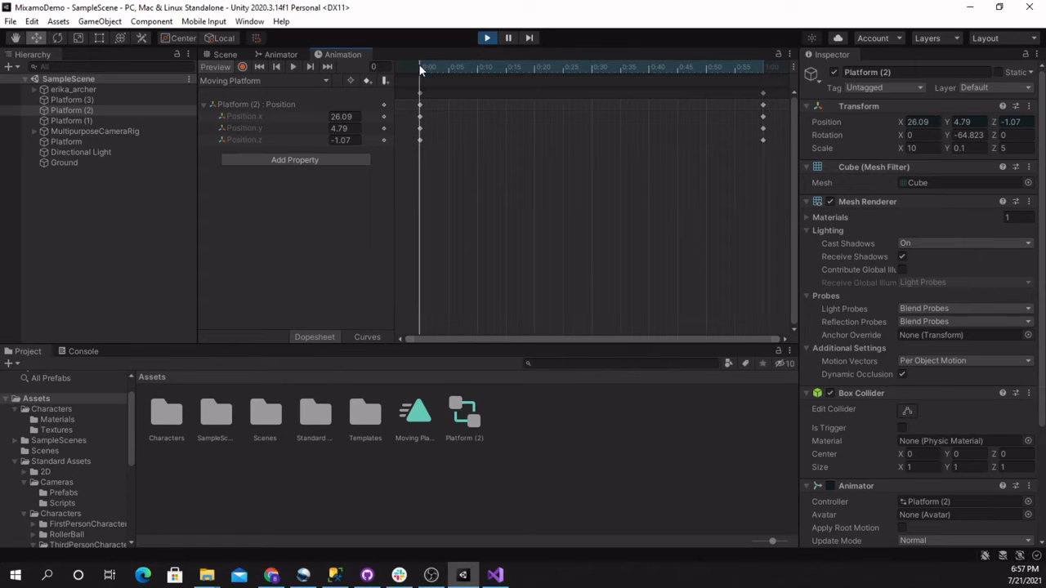
click(764, 68)
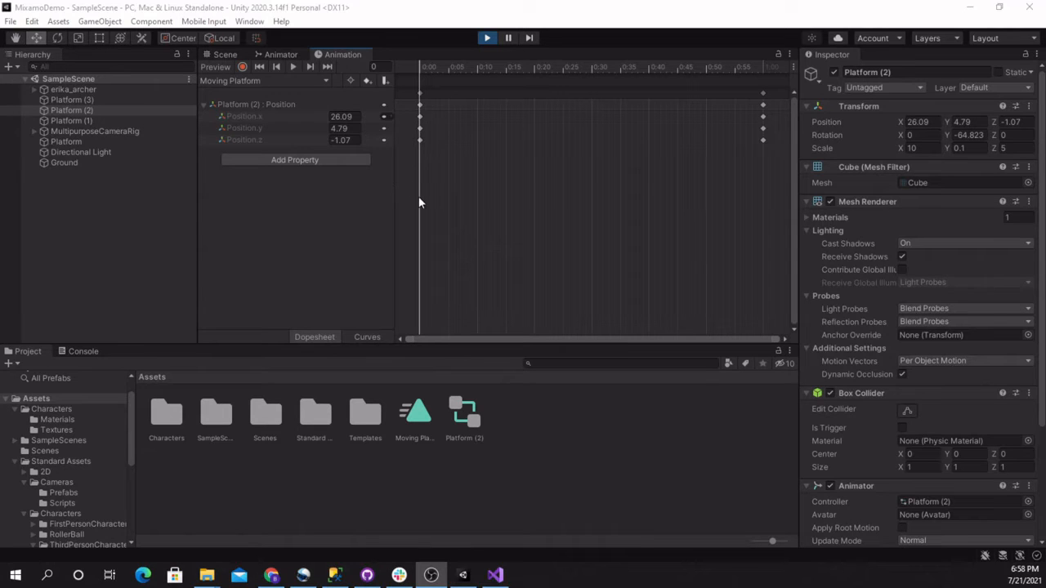
drag(419, 198, 445, 179)
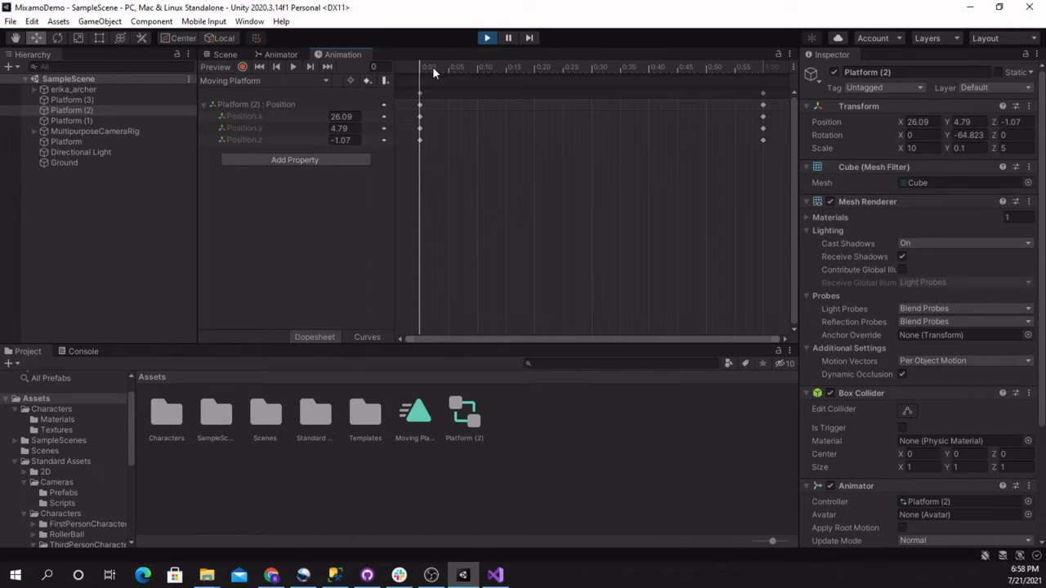
drag(432, 67, 763, 105)
click(342, 128)
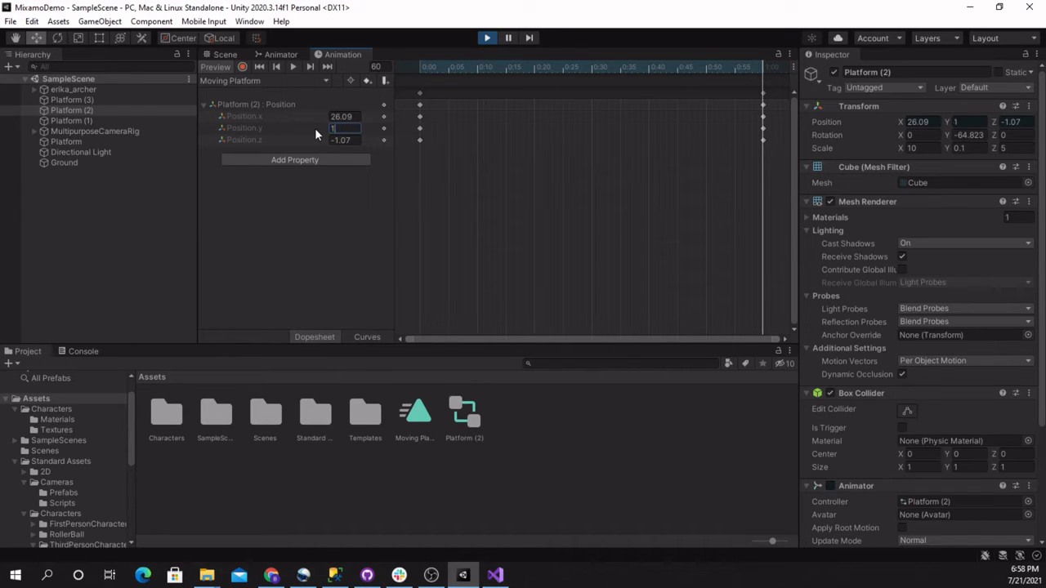
text(1)
key(Tab)
Move the end position keyframes to 0:30 and add a new set of keyframes at 1:00
drag(654, 67, 763, 145)
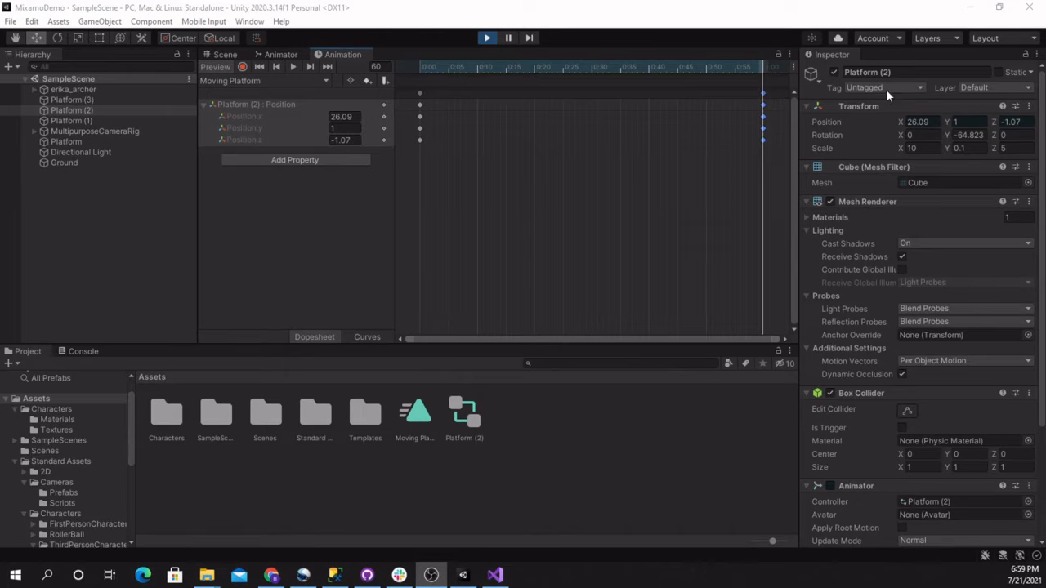
drag(763, 93, 593, 109)
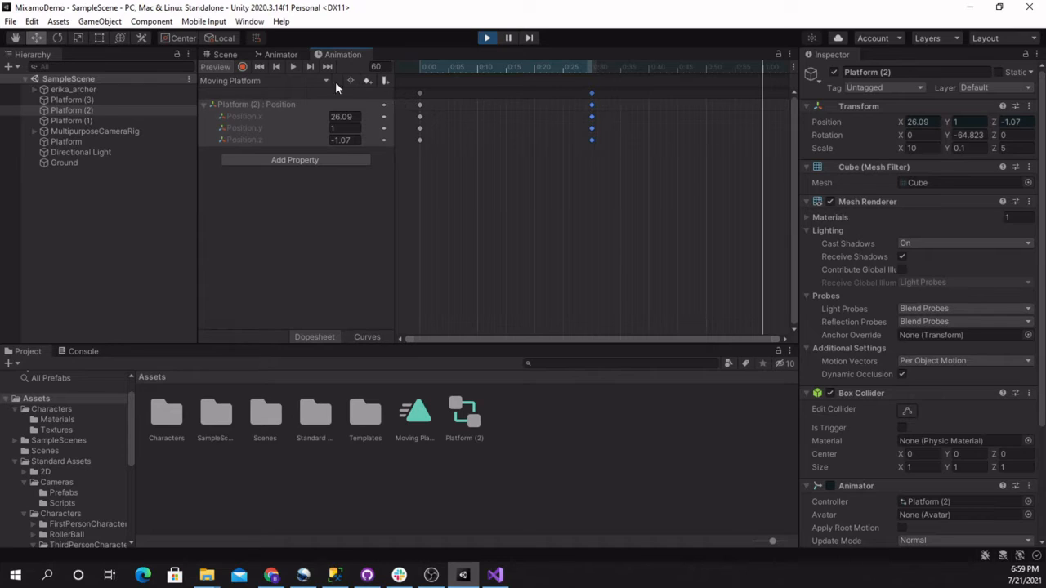
click(365, 81)
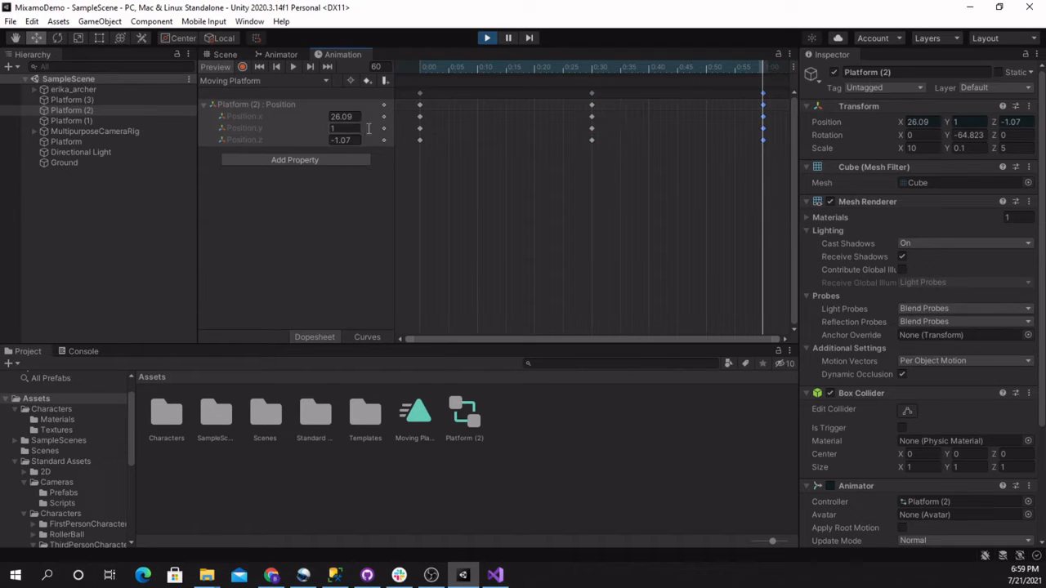
Set the Y position to the starting keyframe's 4.79 at frame 60 and to 1 at frame 30
click(420, 67)
click(339, 129)
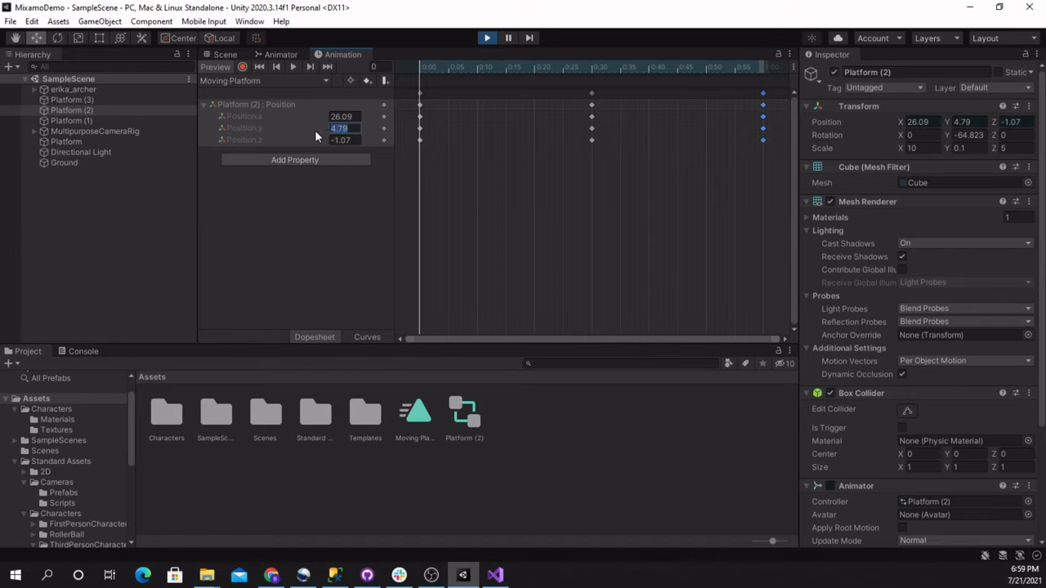
click(766, 69)
click(362, 129)
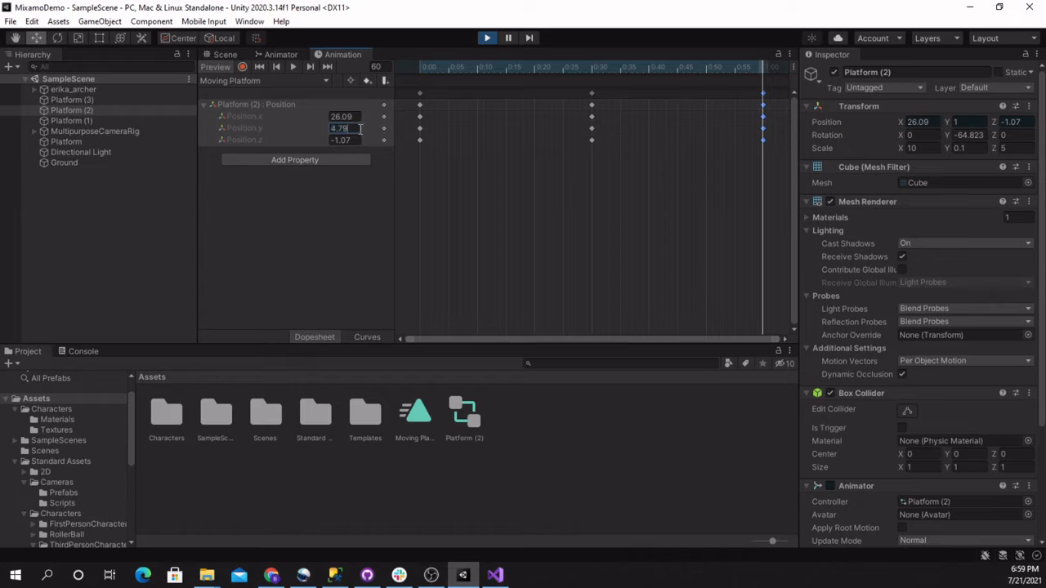
click(592, 67)
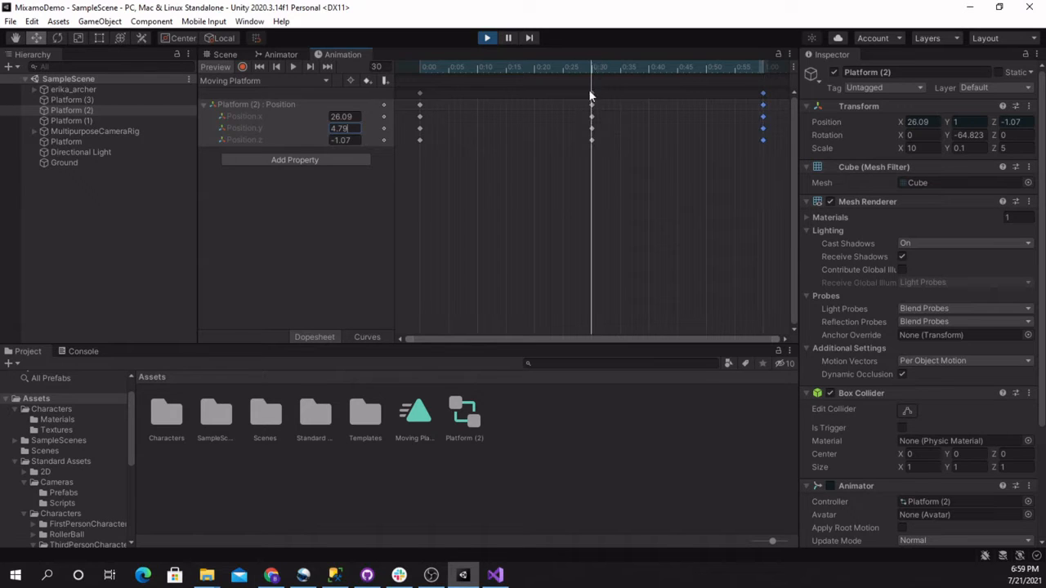
text(1)
key(Tab)
End play mode, return to the Scene view and run the scene briefly to check Platform (2)'s movement
click(488, 38)
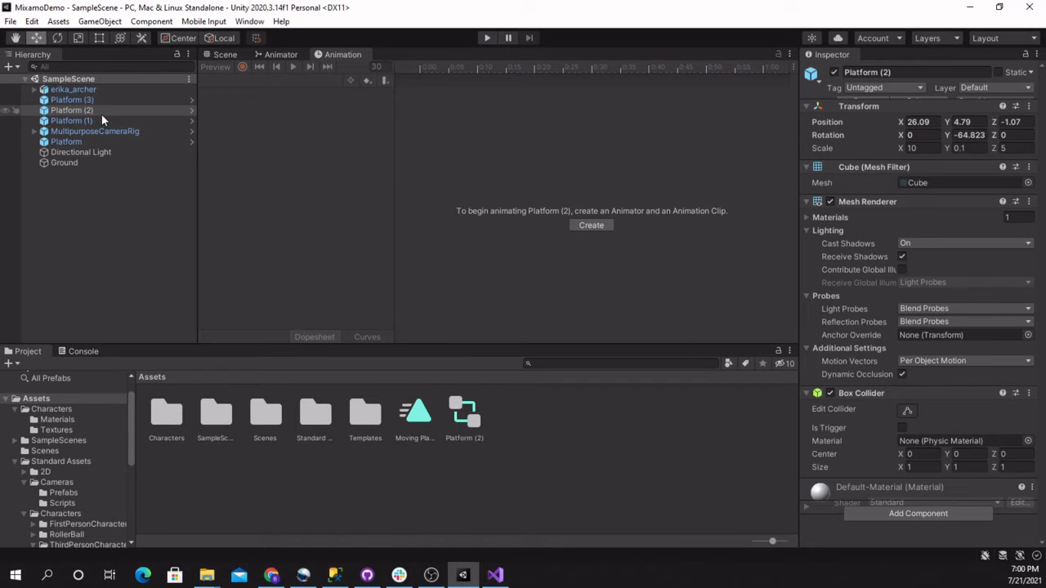
click(266, 55)
click(239, 56)
click(487, 37)
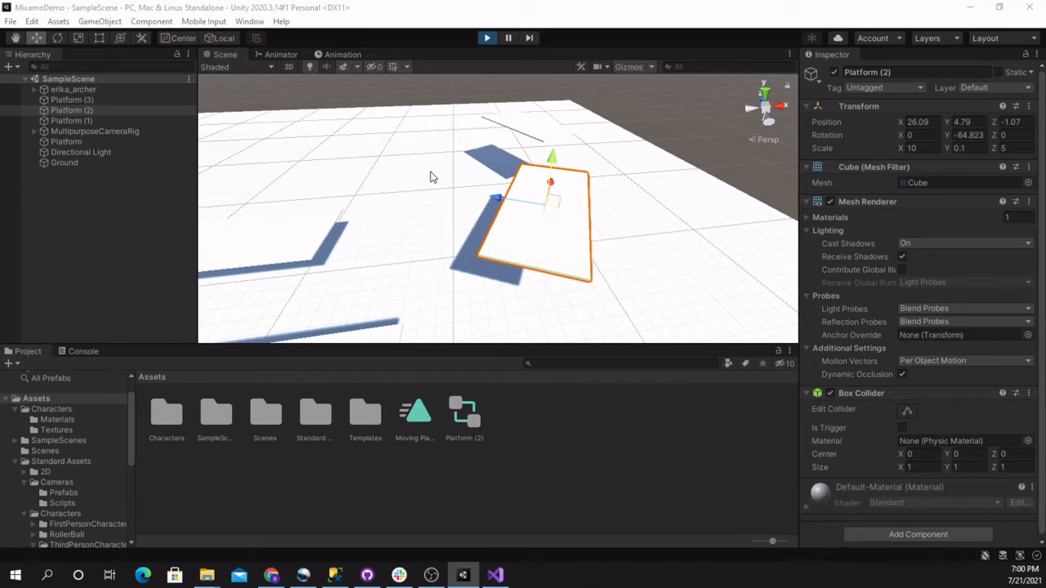
click(484, 40)
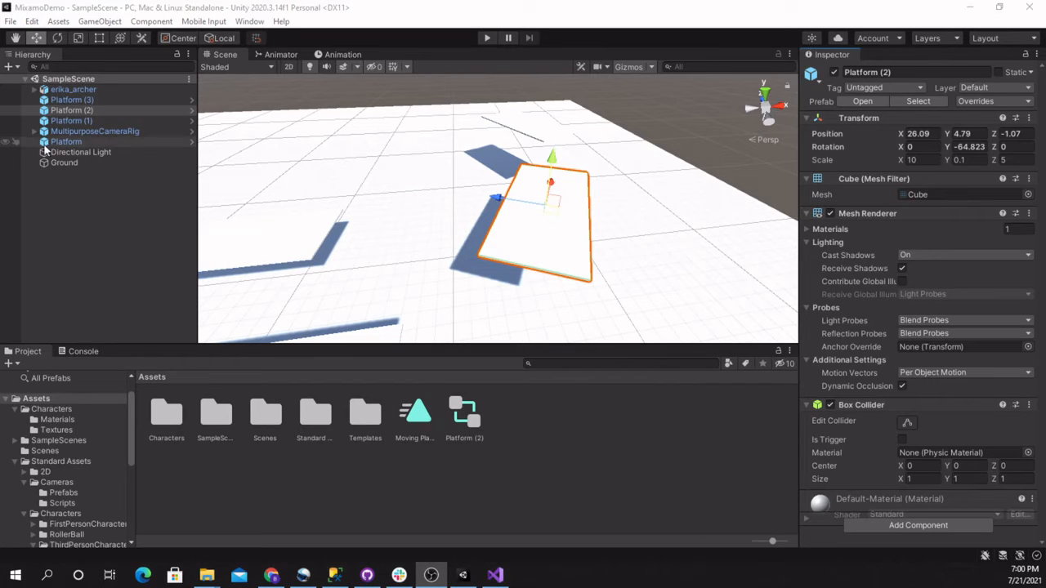
Attach the Platform (2) animator controller asset to the Platform (2) object, check its Animator component and start a playtest
click(69, 110)
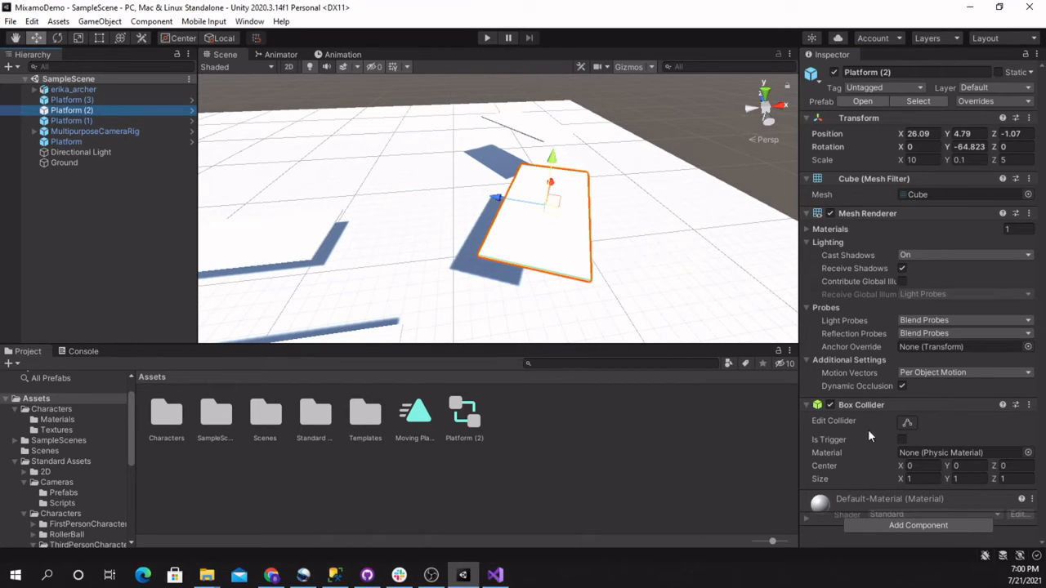
drag(465, 419, 826, 526)
scroll(848, 494, down, 3)
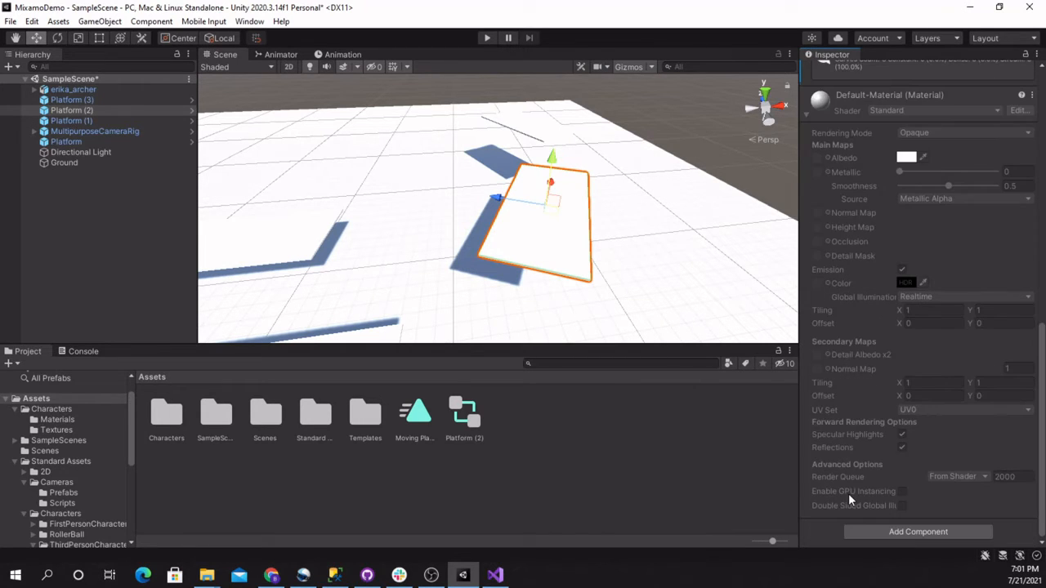
scroll(848, 493, up, 5)
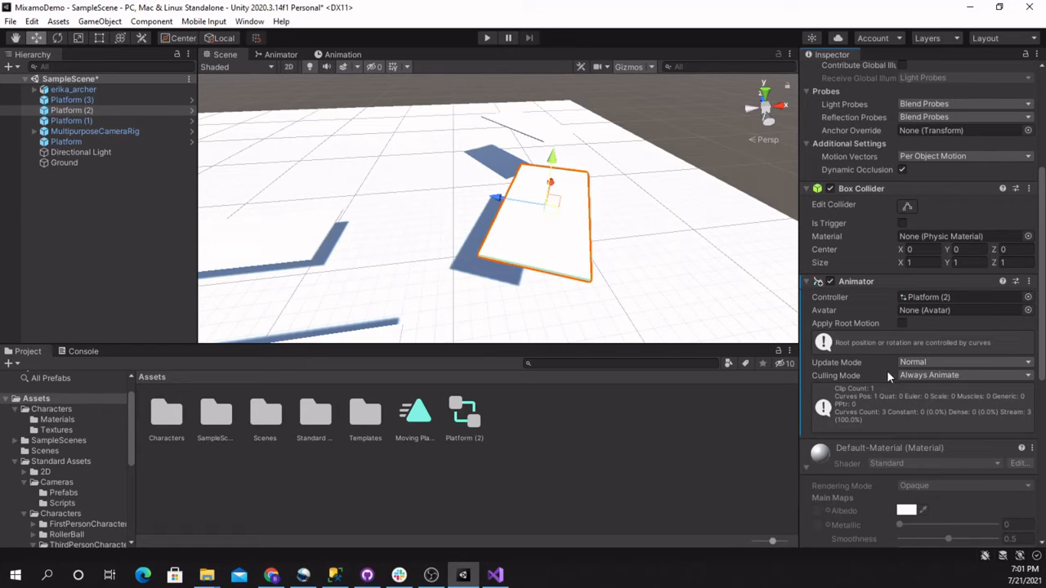
scroll(812, 461, up, 2)
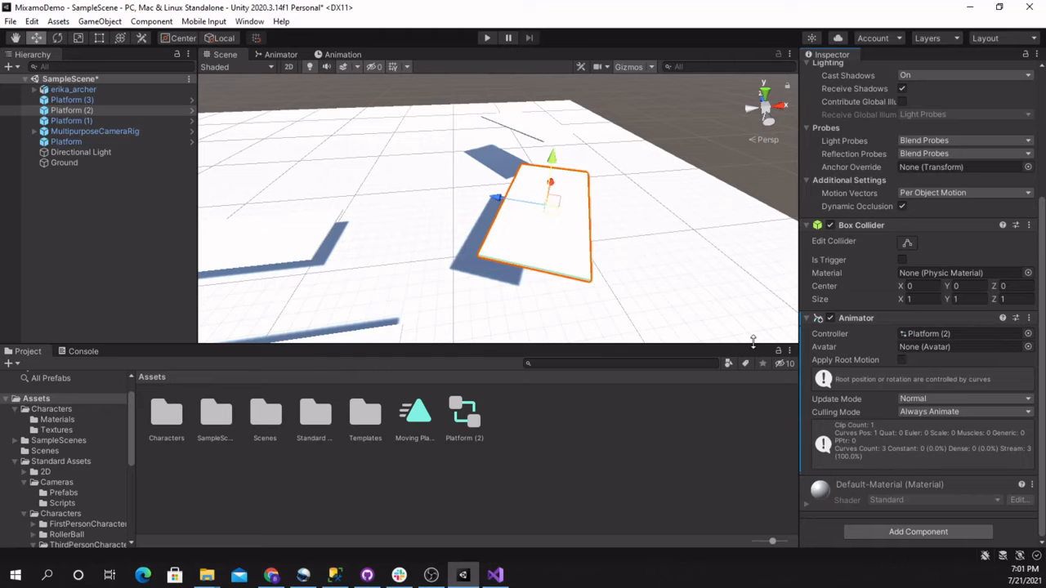
click(487, 38)
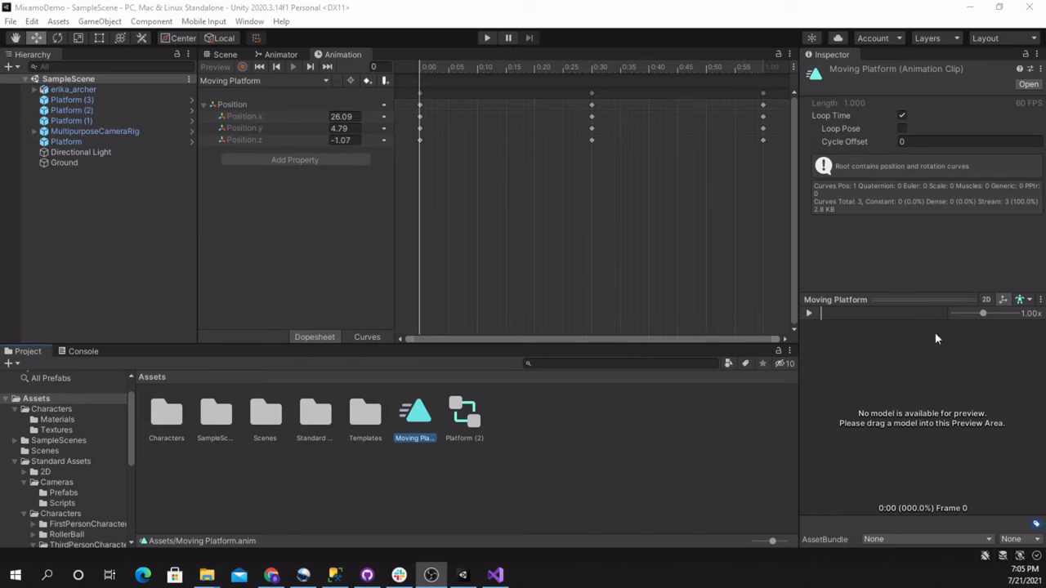
Review the Moving Platform clip's position values at the 0:00, 0:30 and 1:00 keyframes
click(763, 94)
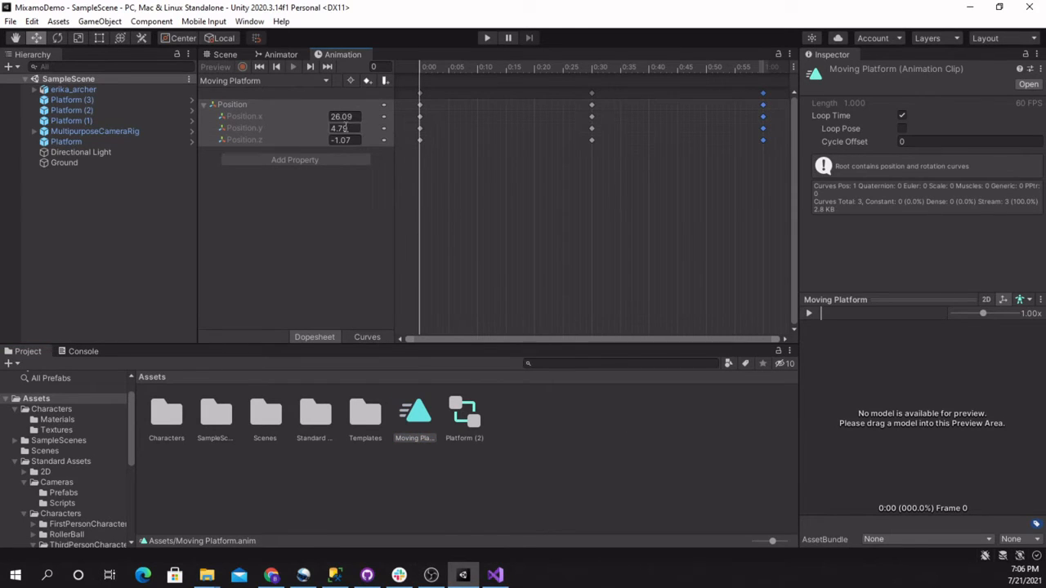
click(591, 69)
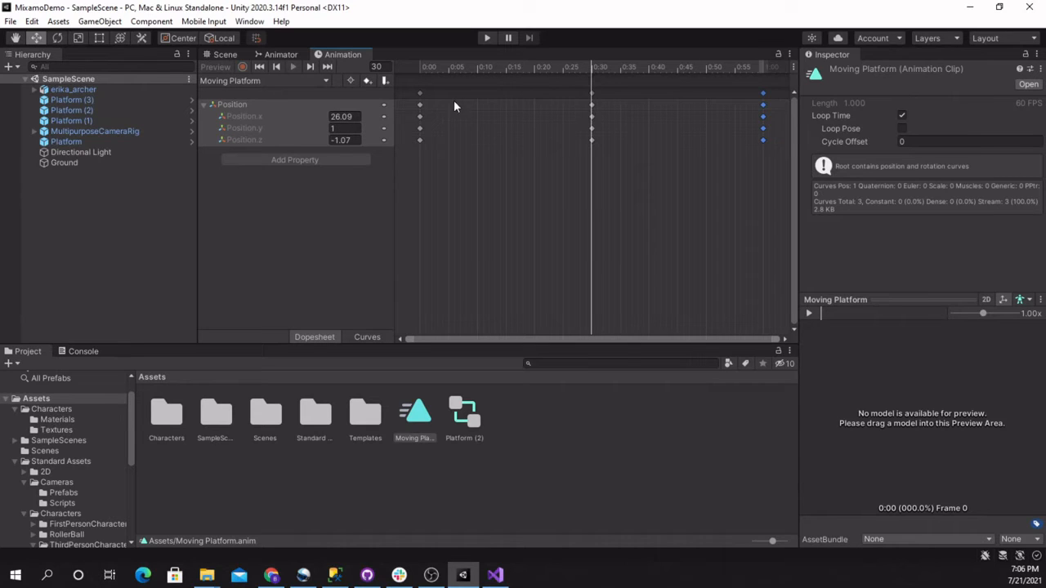
click(421, 71)
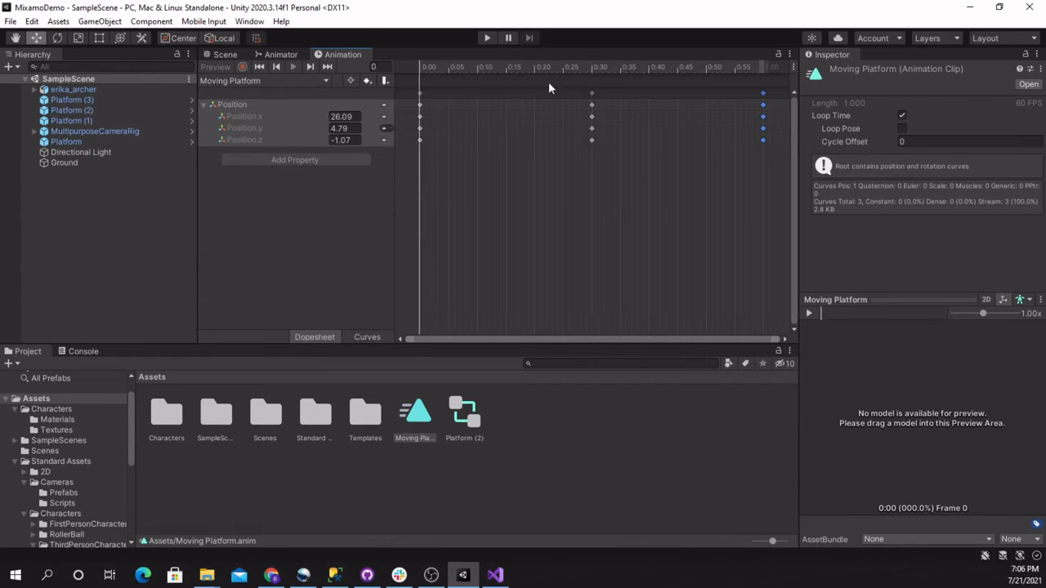
click(592, 69)
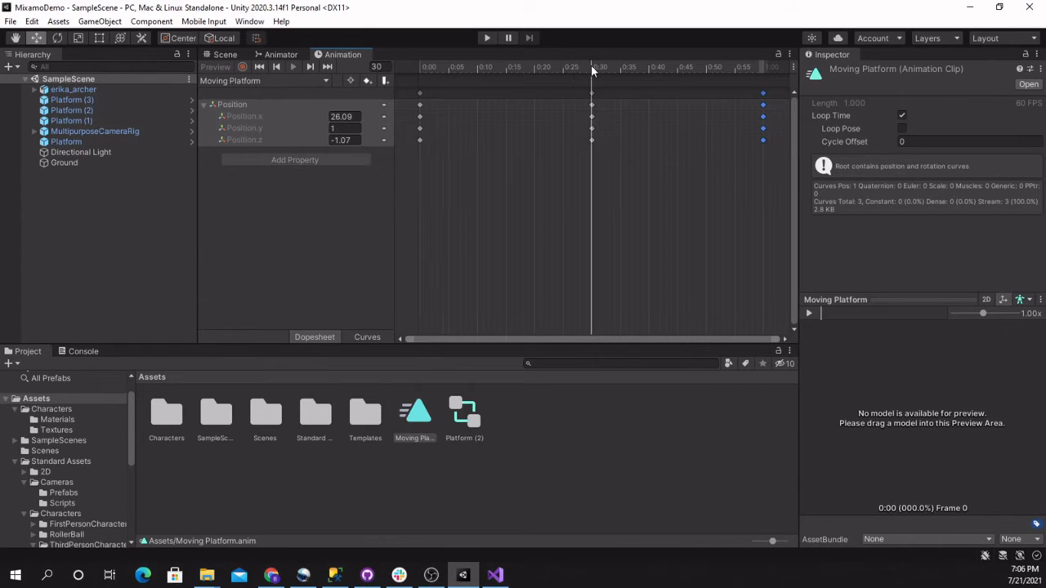
click(768, 69)
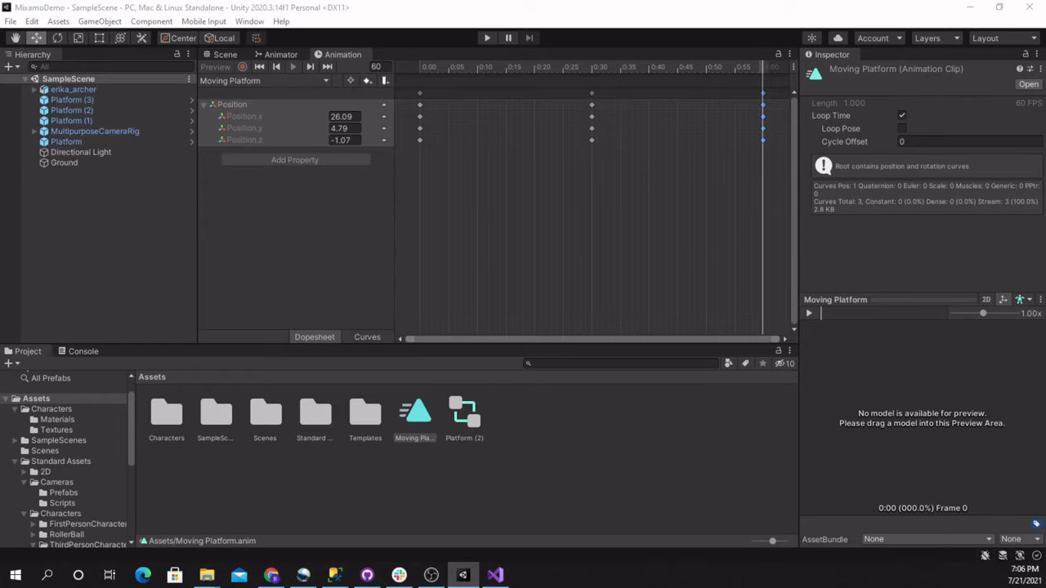
Run the scene briefly to check the platform movement, dock the Game view beside the Animation view and end play mode
drag(0, 25, 525, 110)
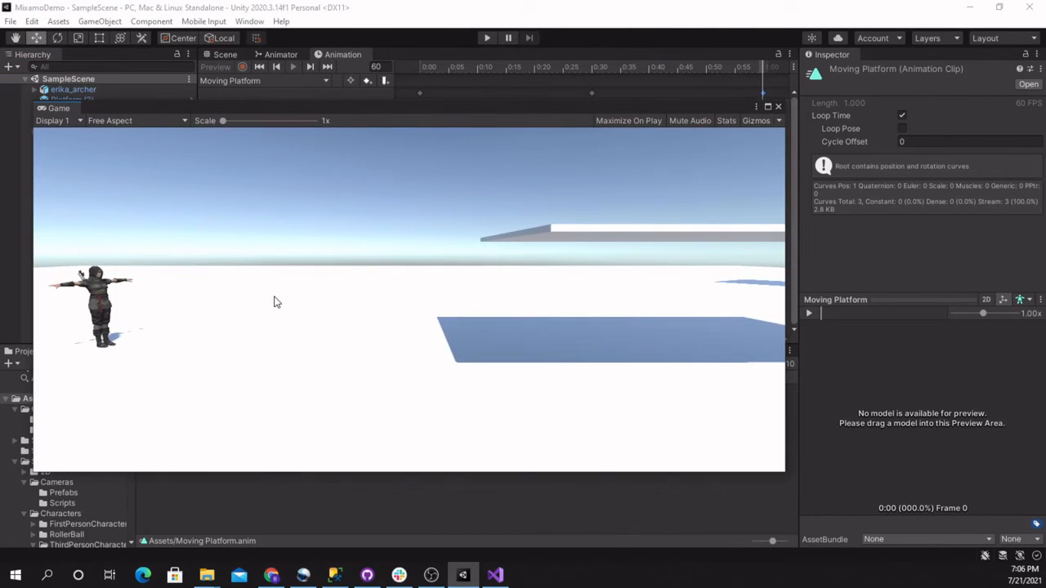
click(486, 38)
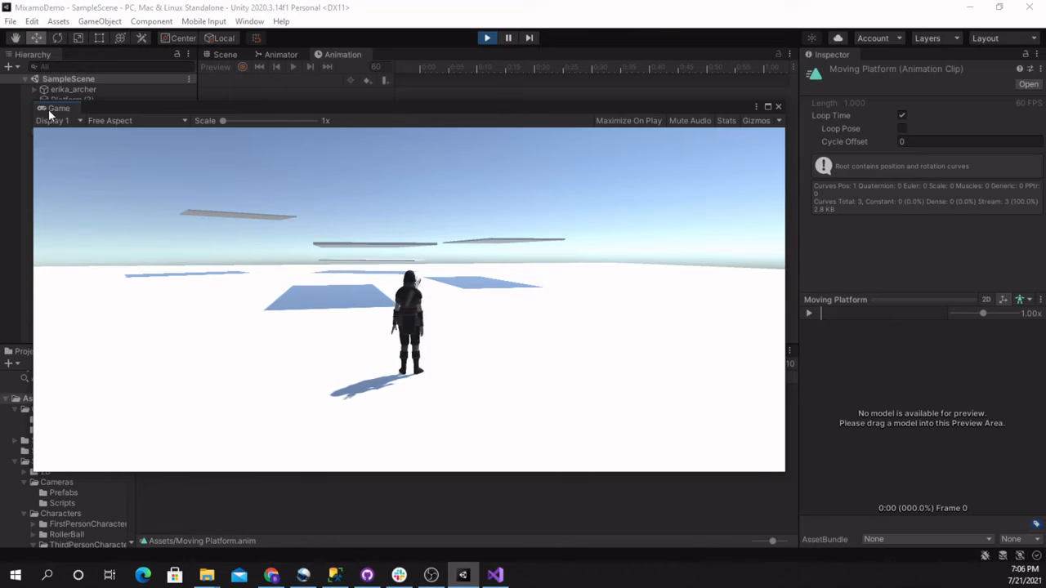
drag(49, 111, 401, 54)
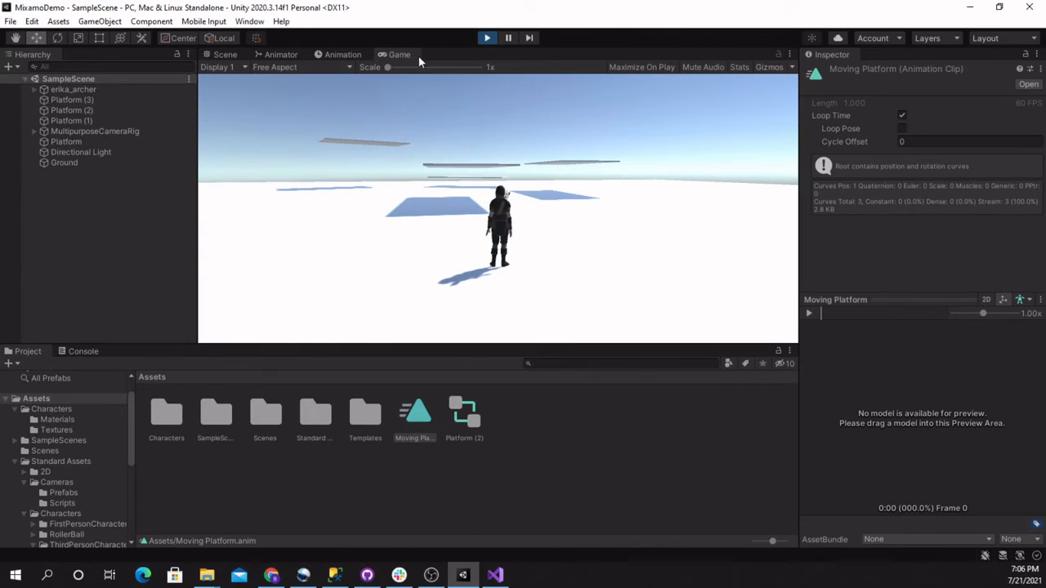
click(329, 53)
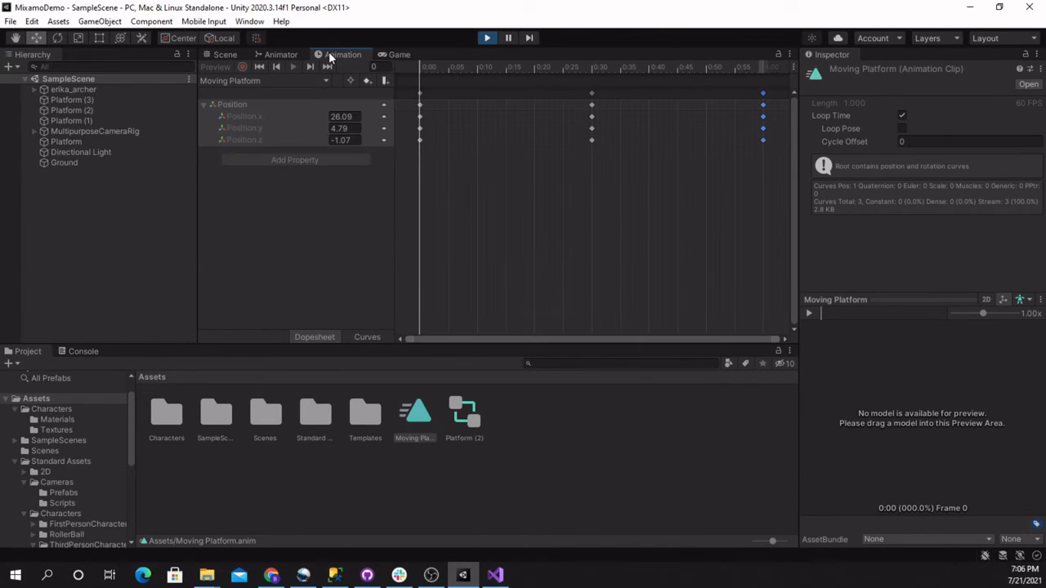
click(487, 38)
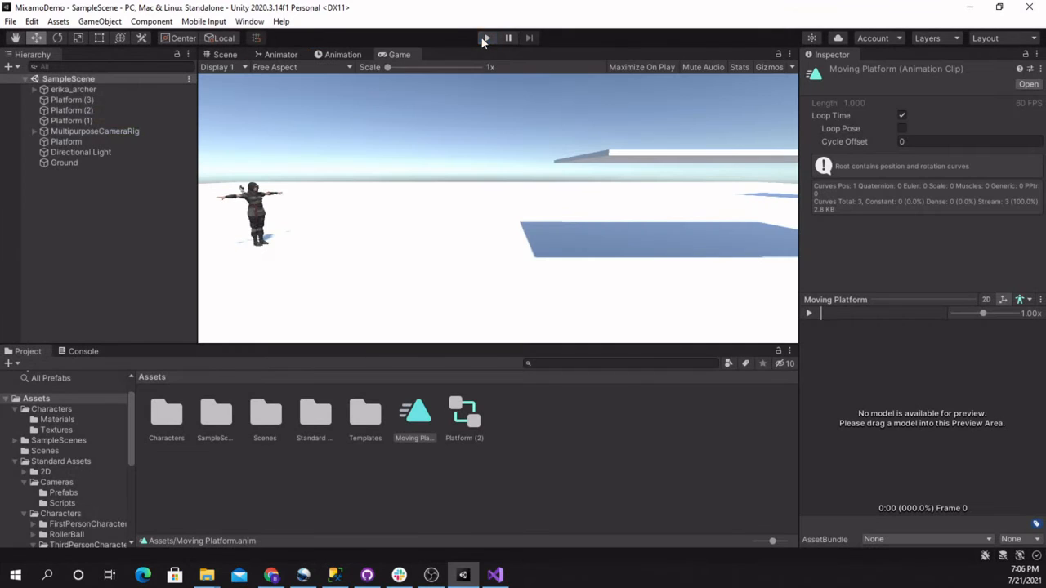
Set the Moving Platform state's speed to 0.1 in the Platform (2) animator controller and run the scene briefly to check it
click(326, 55)
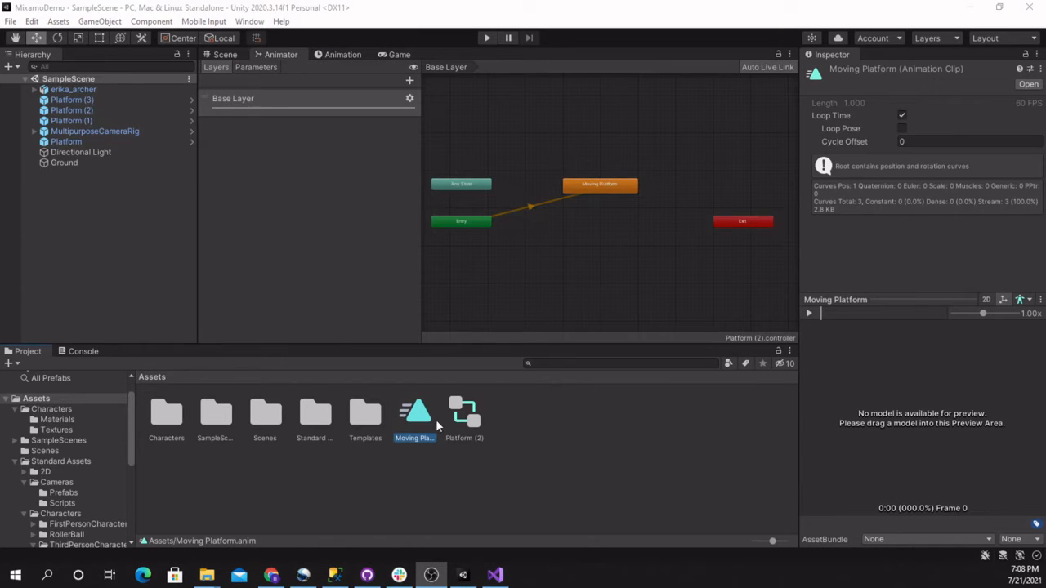
double_click(419, 418)
double_click(459, 421)
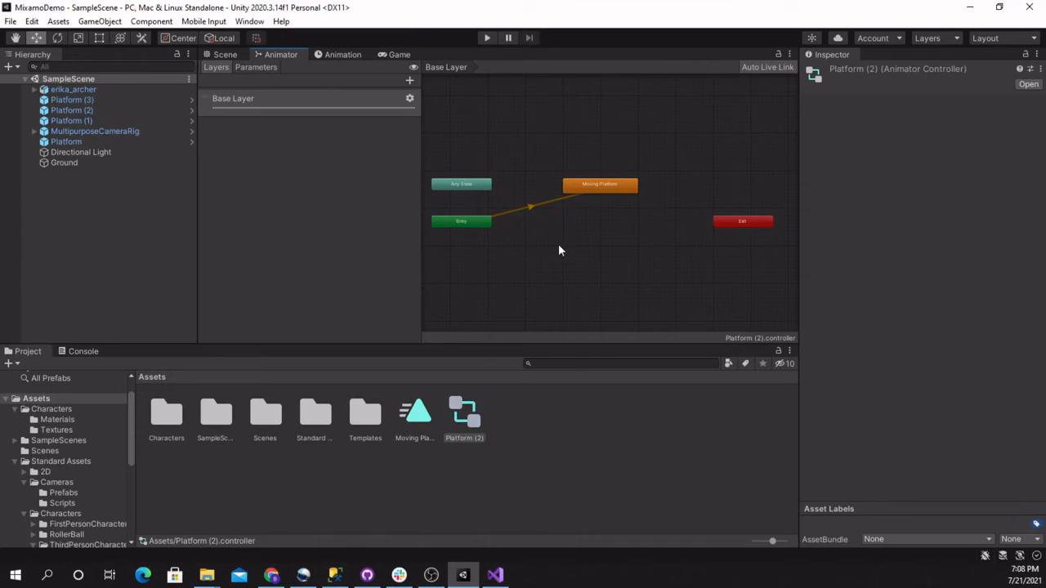
click(595, 184)
click(868, 118)
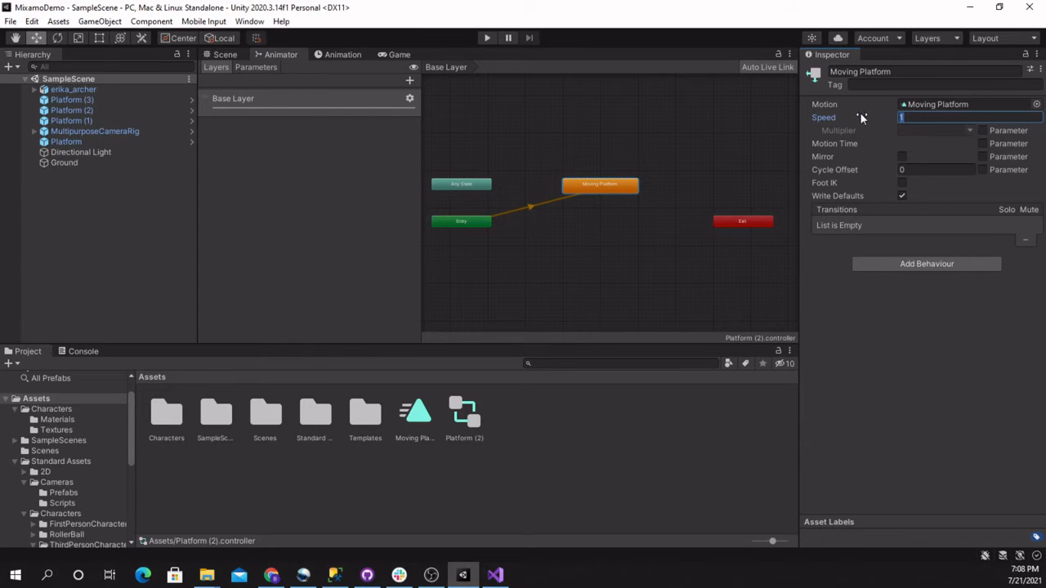
text(0.1)
key(Return)
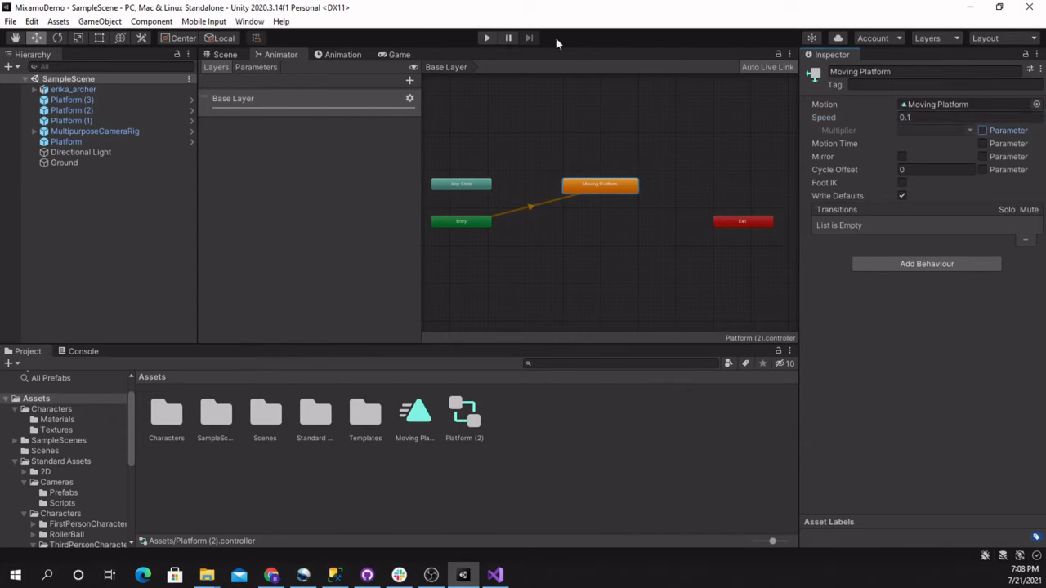
click(485, 39)
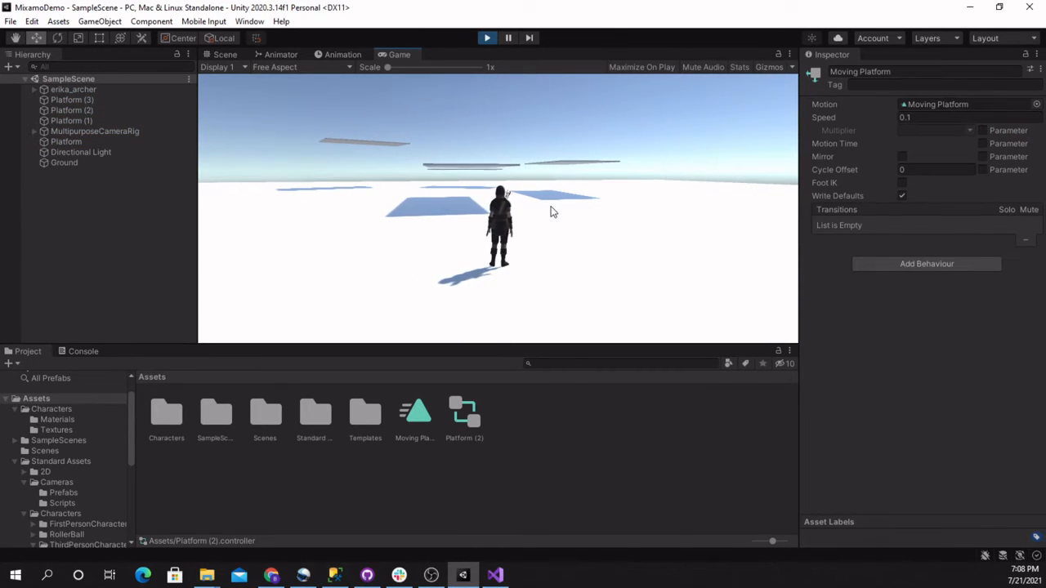
click(488, 38)
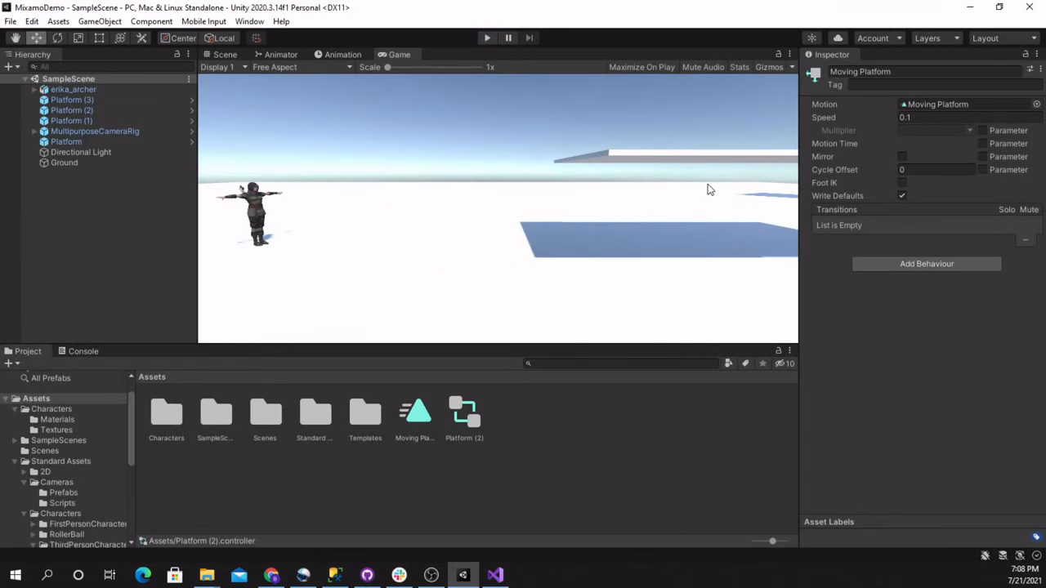
Set the Moving Platform state's speed to 0.25 in the Platform (2) animator controller
double_click(464, 413)
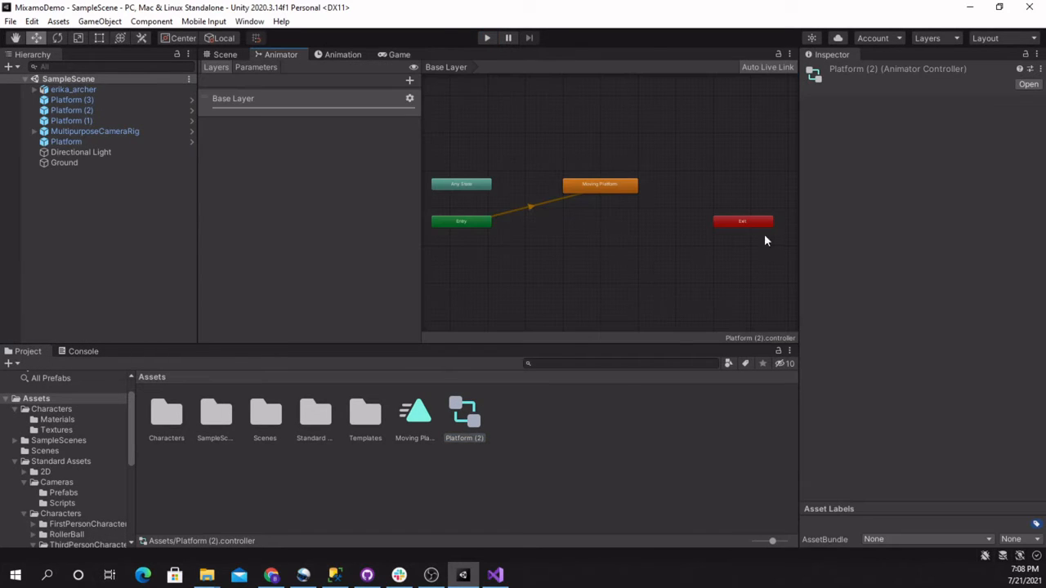
click(592, 194)
click(942, 117)
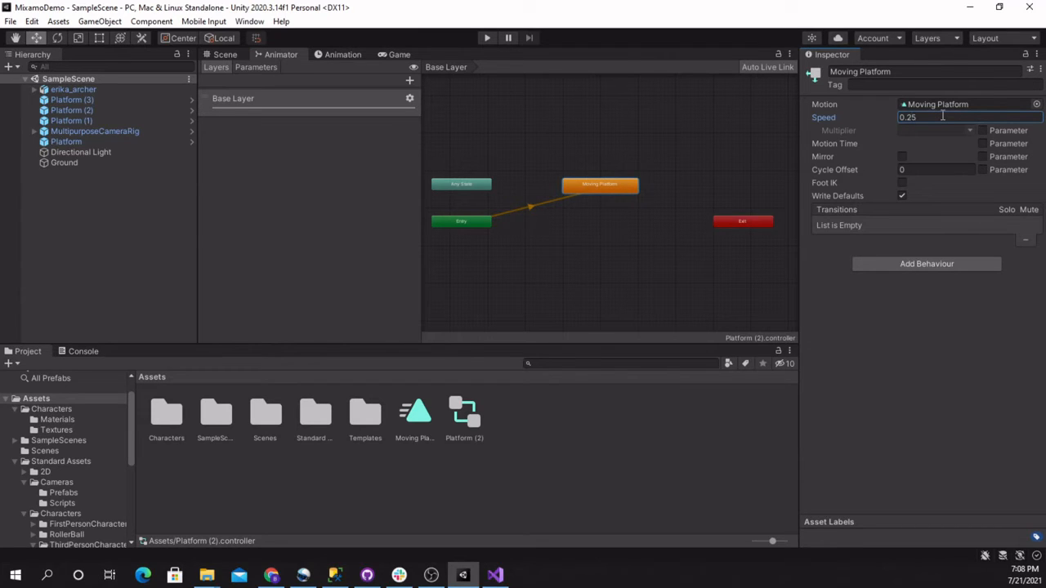
text(0.25)
Playtest the course by running and jumping the archer across the platforms, including the moving one, and end play mode
click(487, 38)
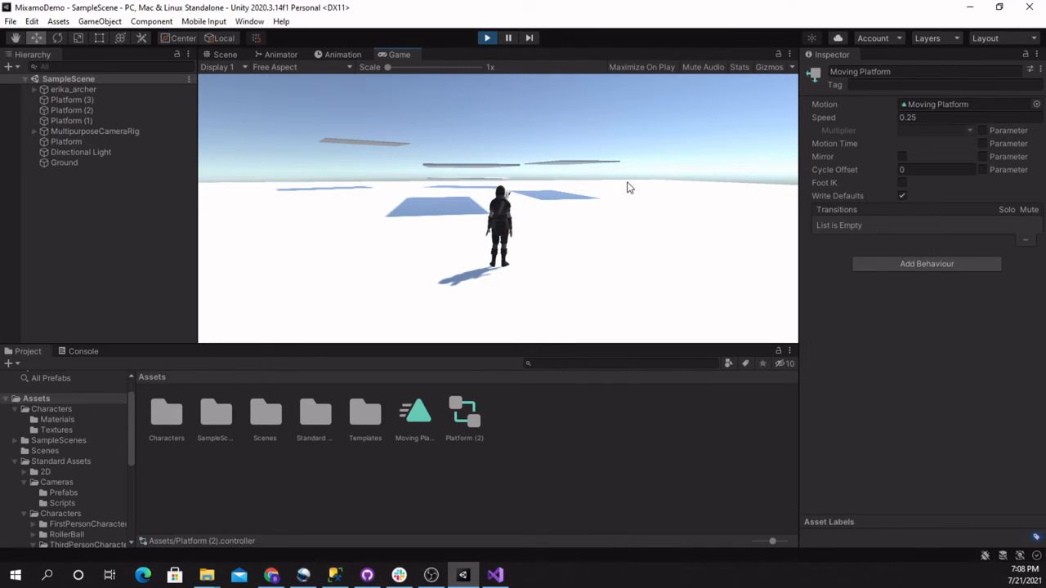
key(w)
key(space)
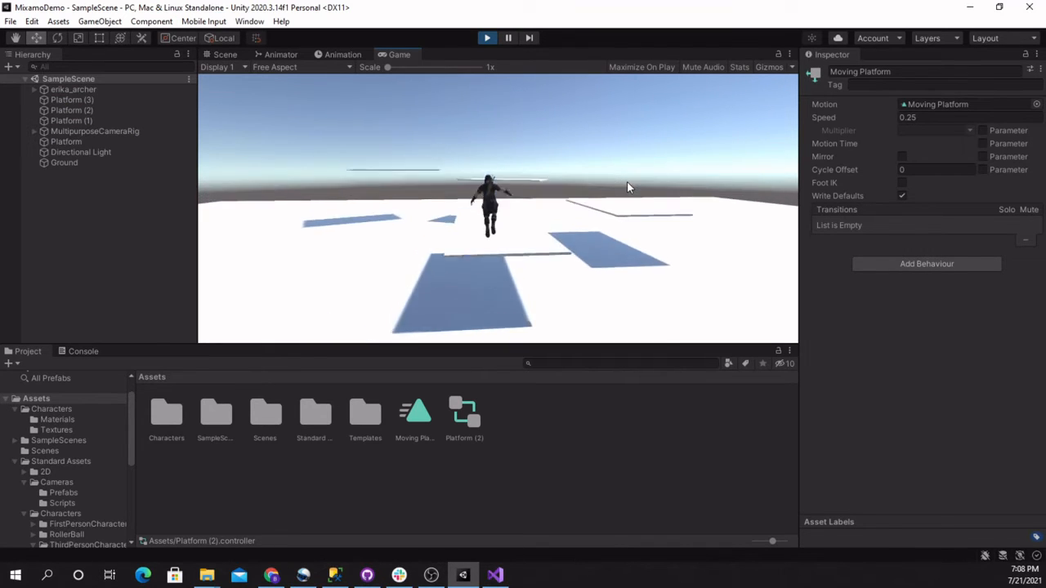
key(s)
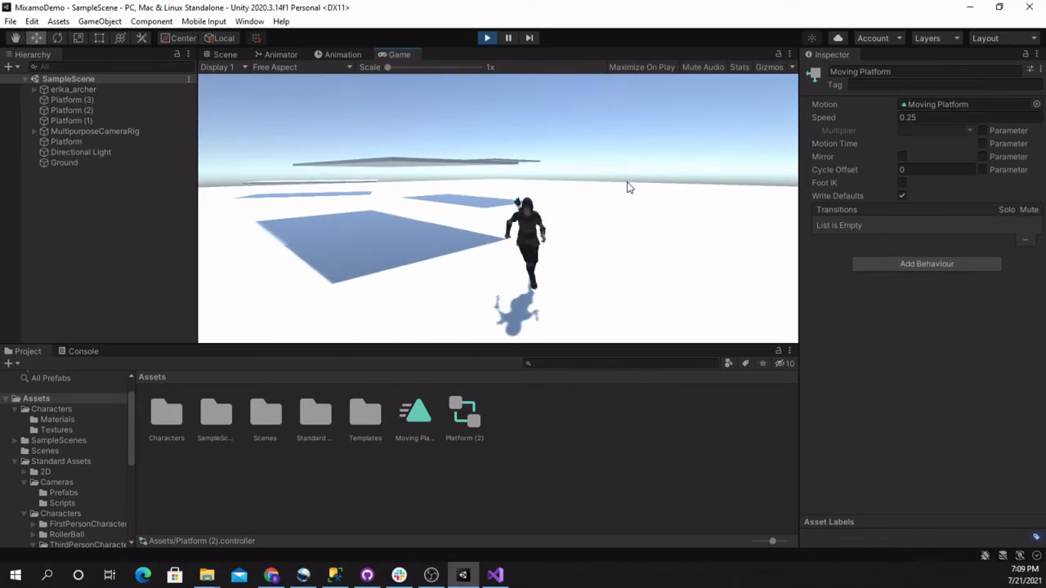
key(w)
key(space)
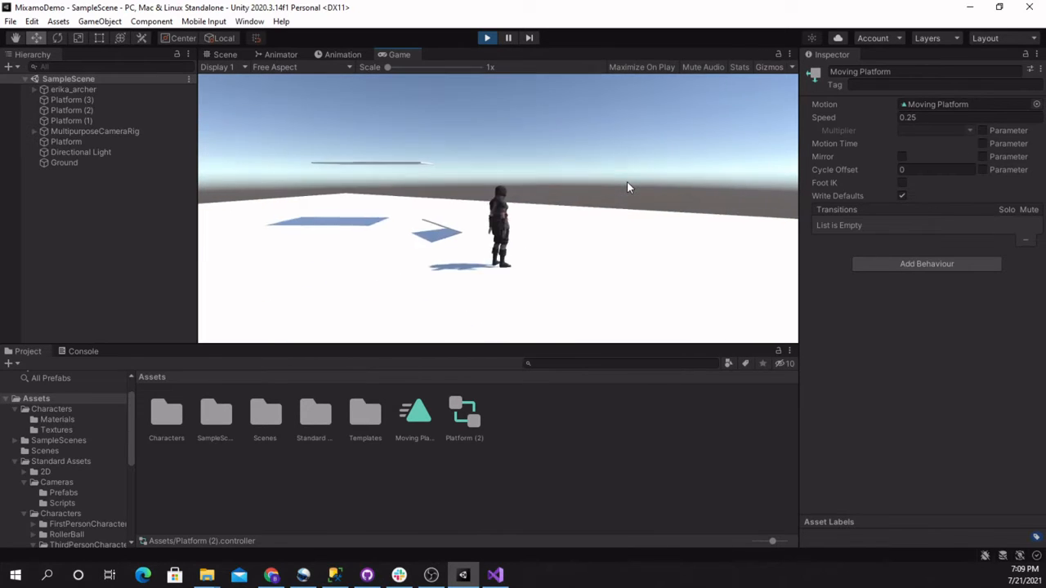
key(s)
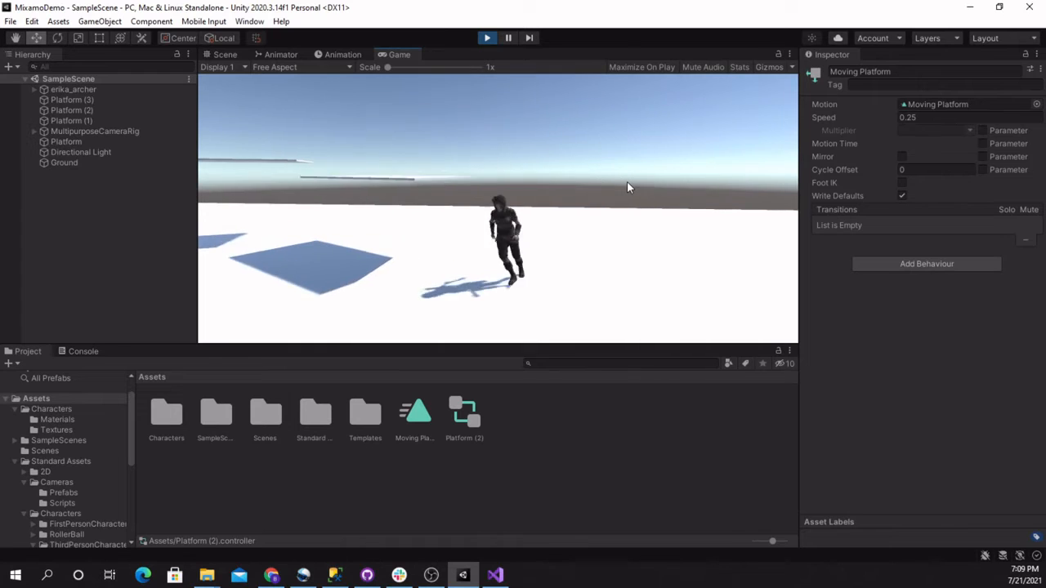
key(w)
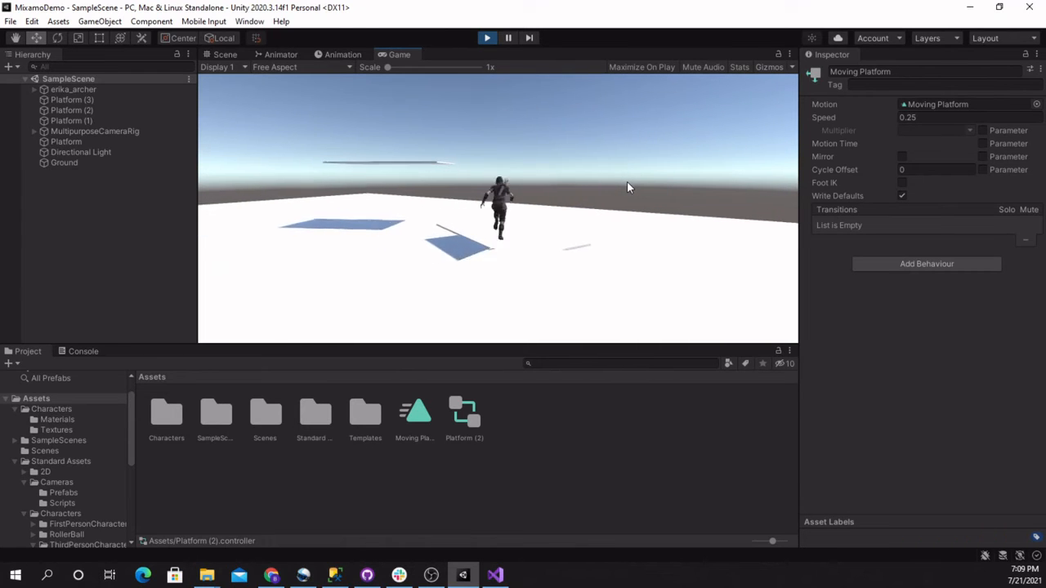
key(space)
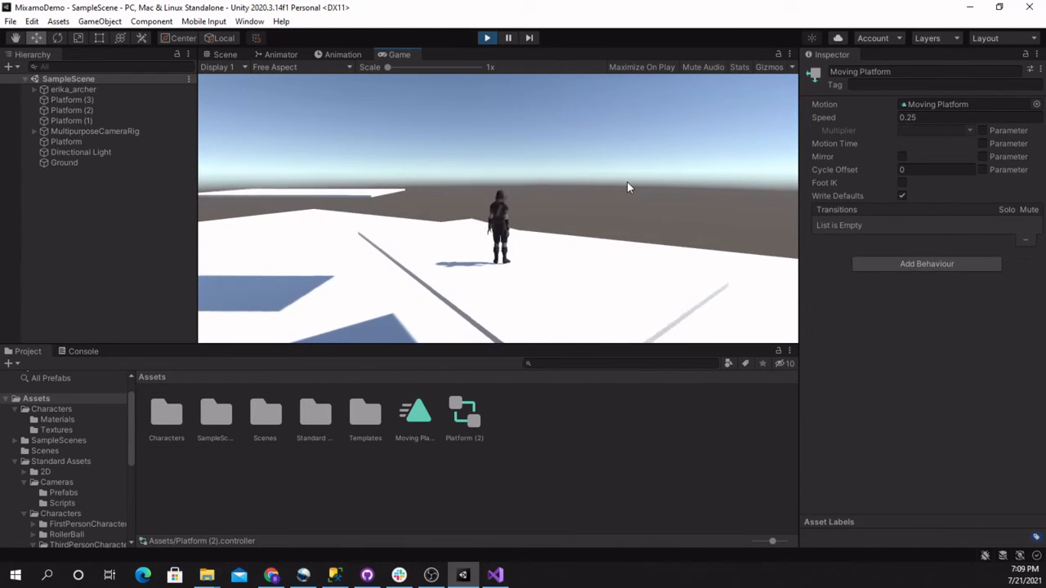
key(space)
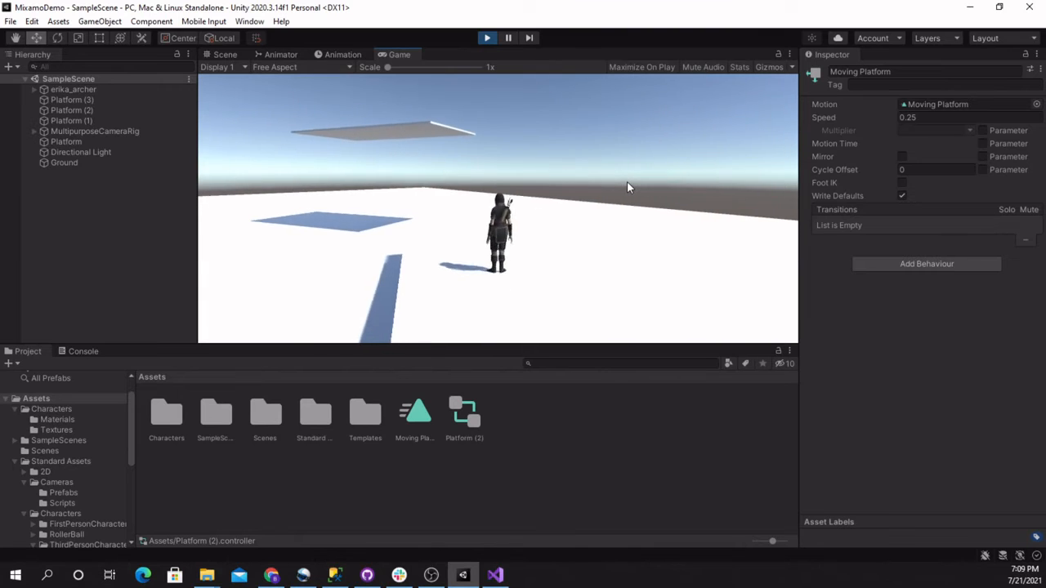
key(w)
key(space)
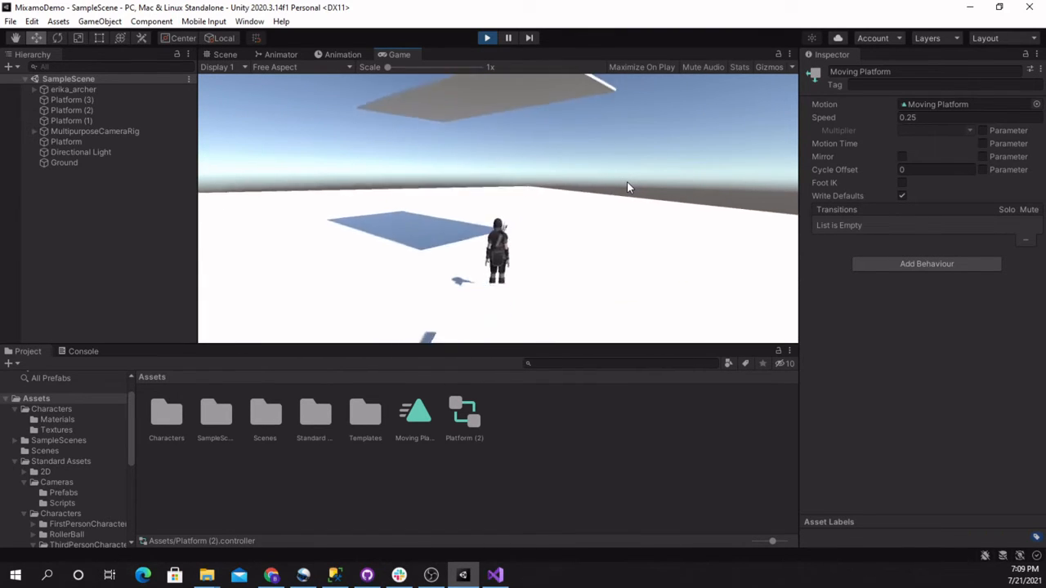
key(s)
key(a)
key(w)
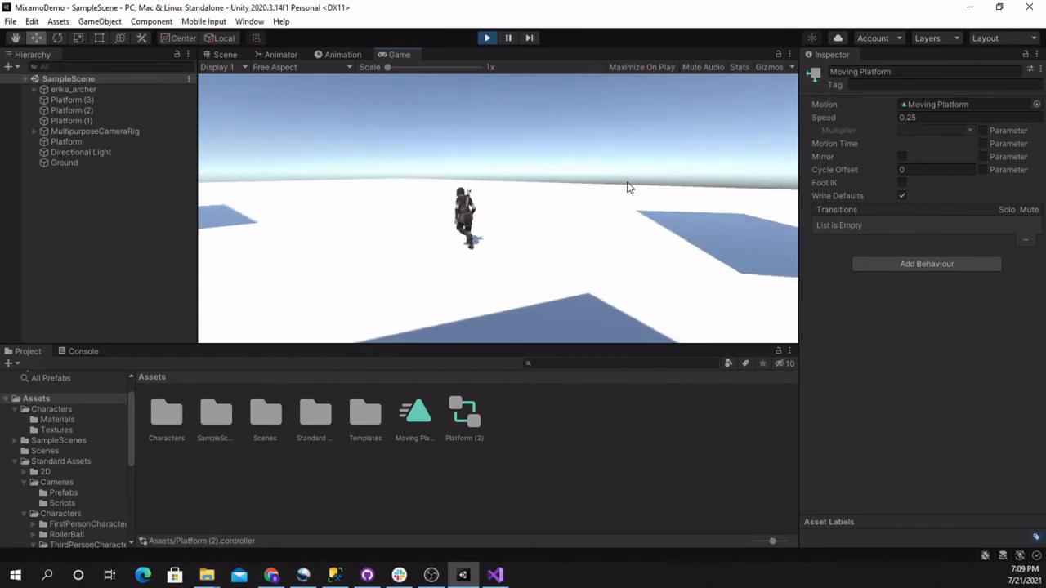
key(d)
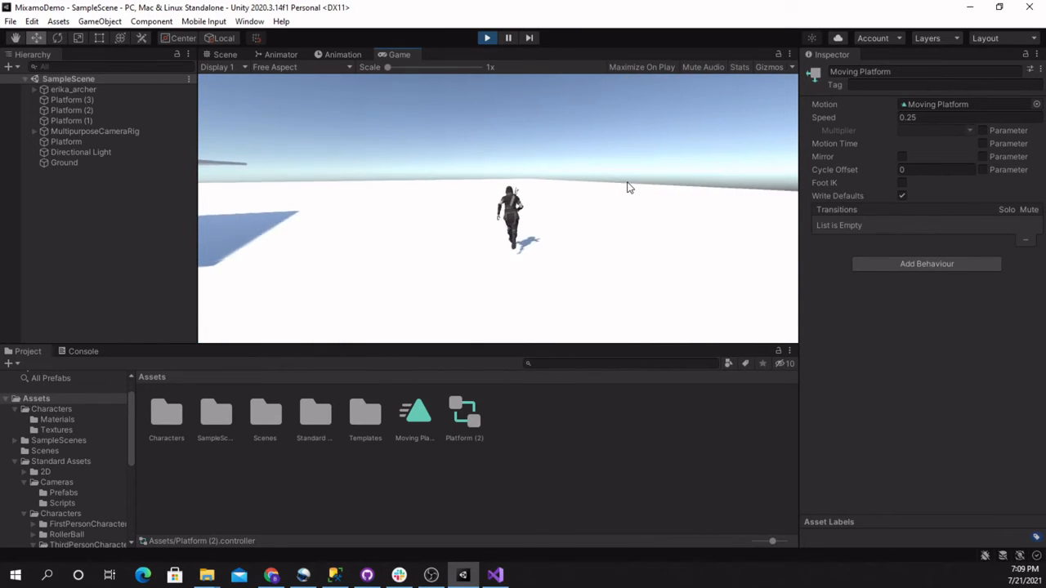
key(s)
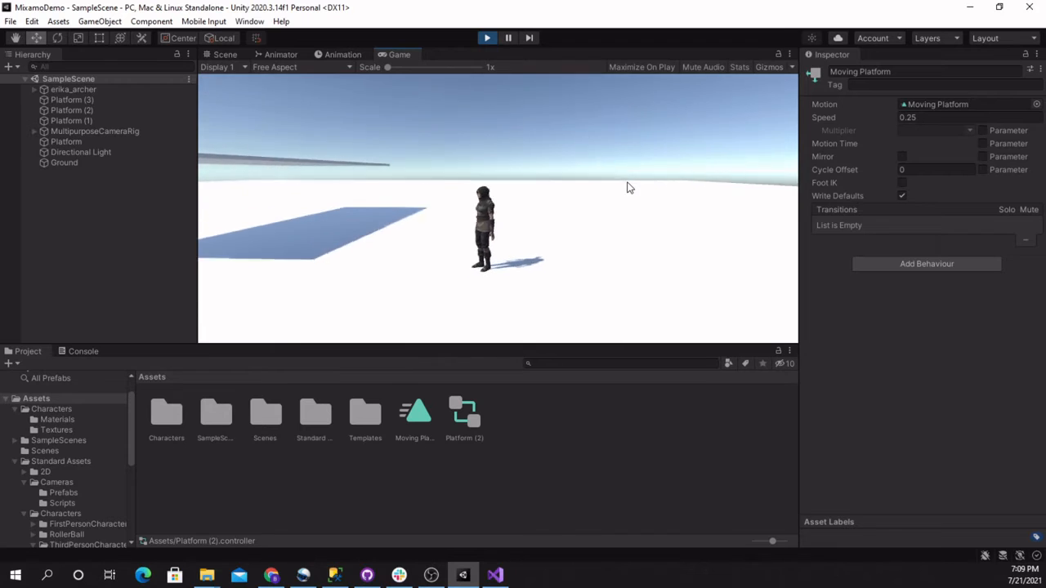
click(488, 38)
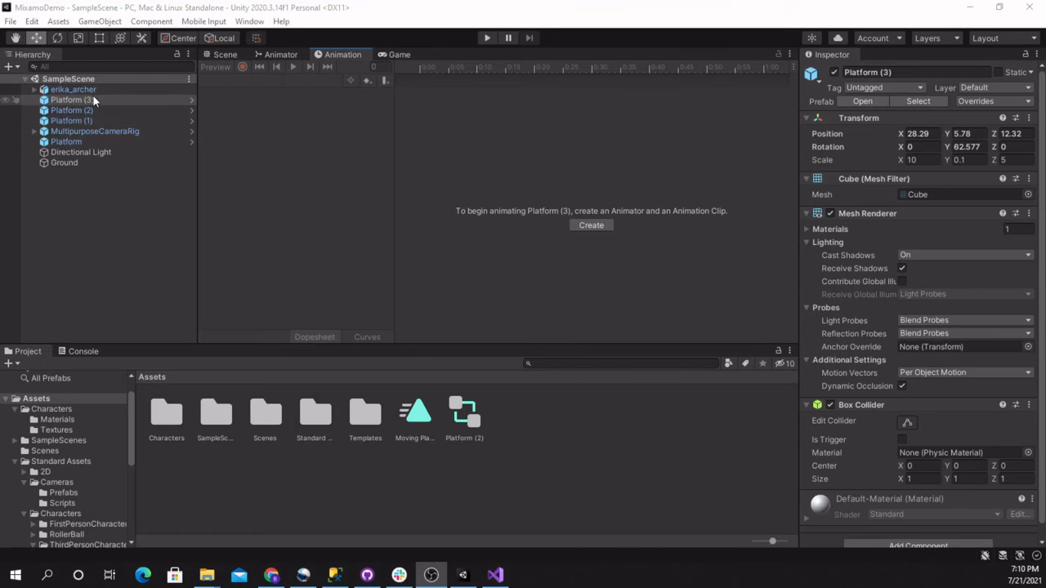
Create an animation clip named Rotating Platform for Platform (3) in the Assets folder and check the clip's settings
click(92, 97)
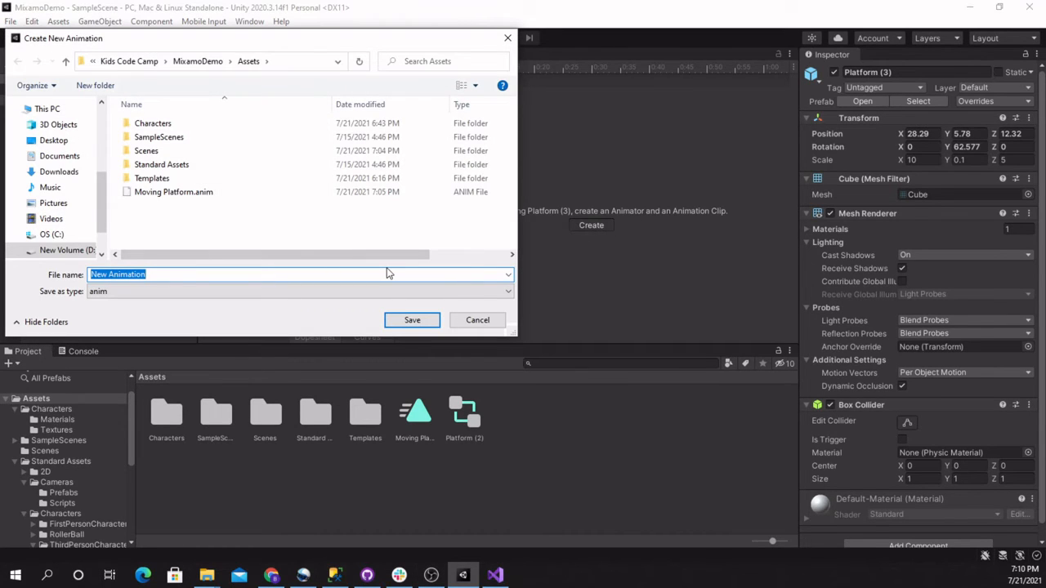
text(Rotating Platform)
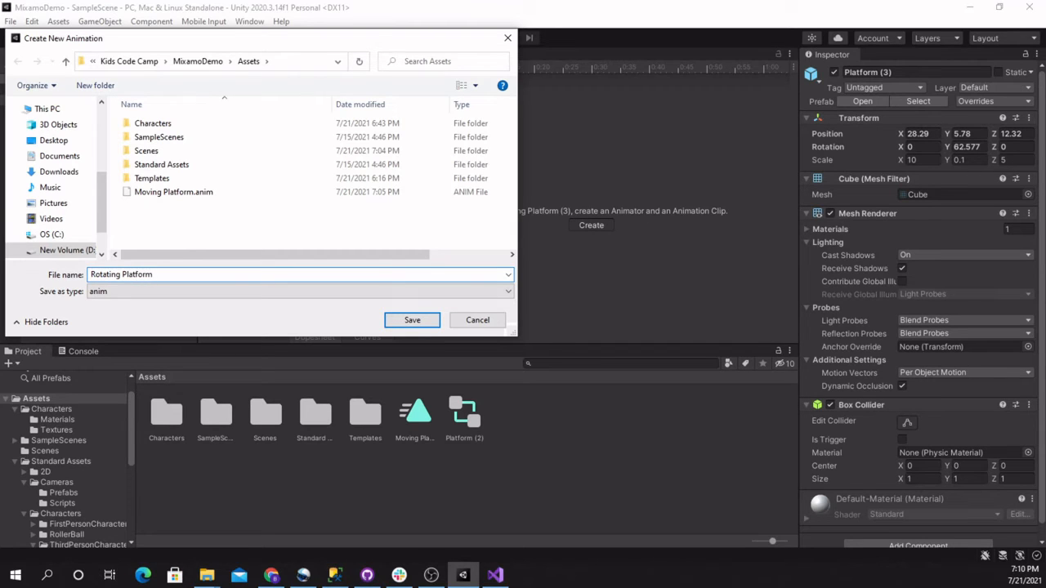
key(Return)
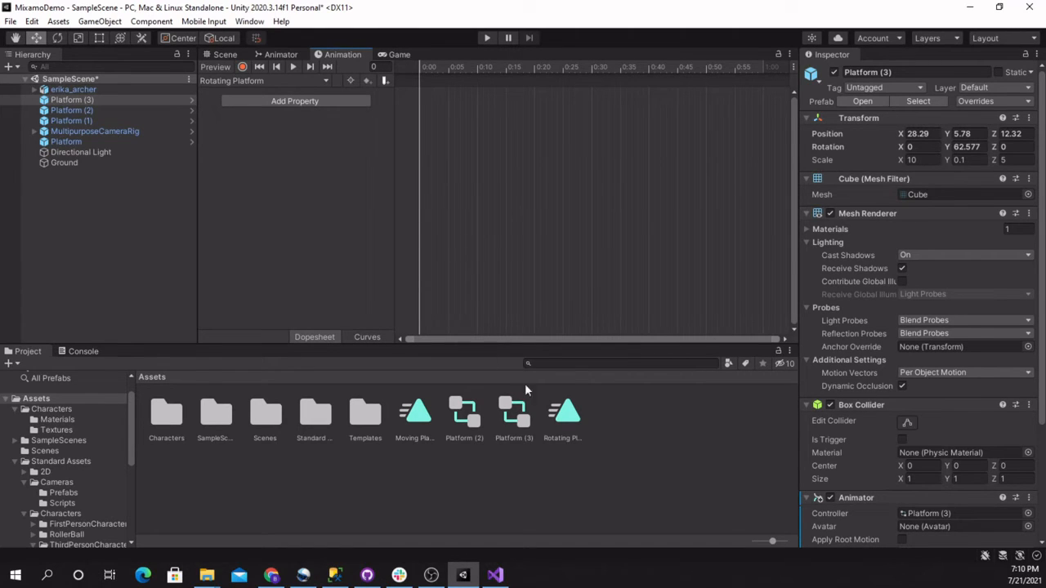
click(566, 417)
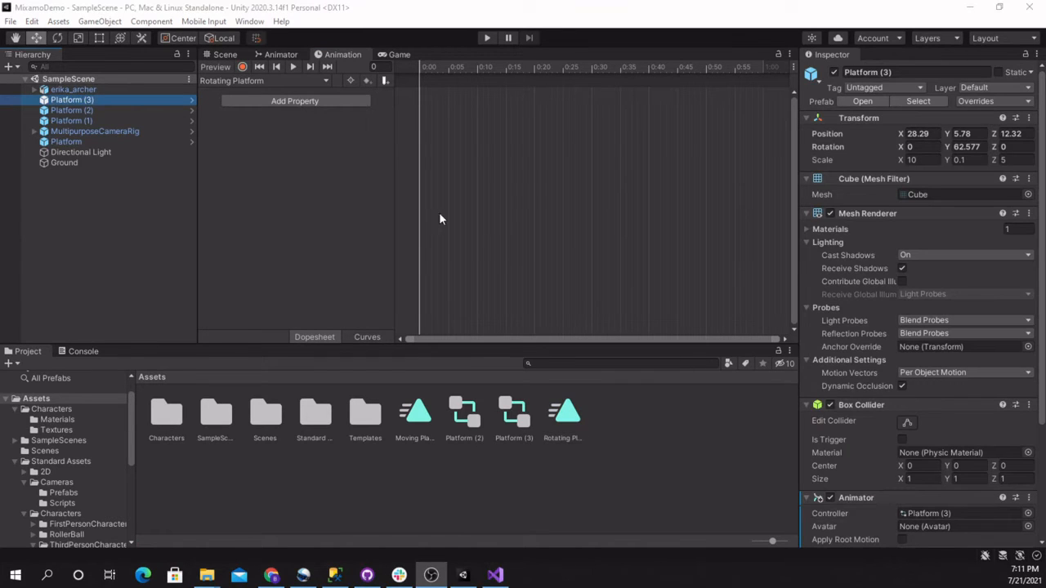
Add Platform (3)'s Transform Rotation property to the Rotating Platform clip
click(298, 102)
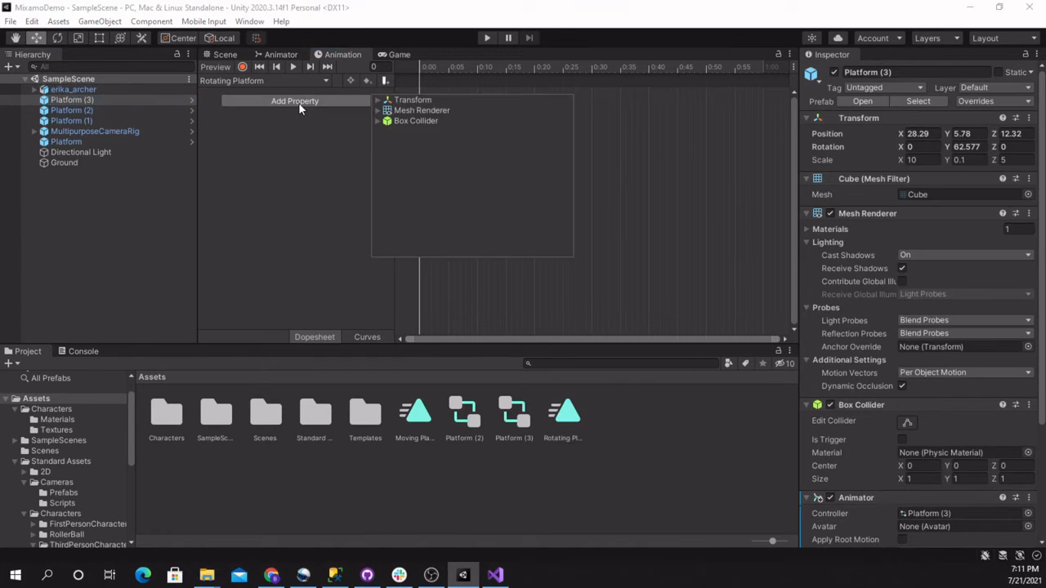
click(378, 101)
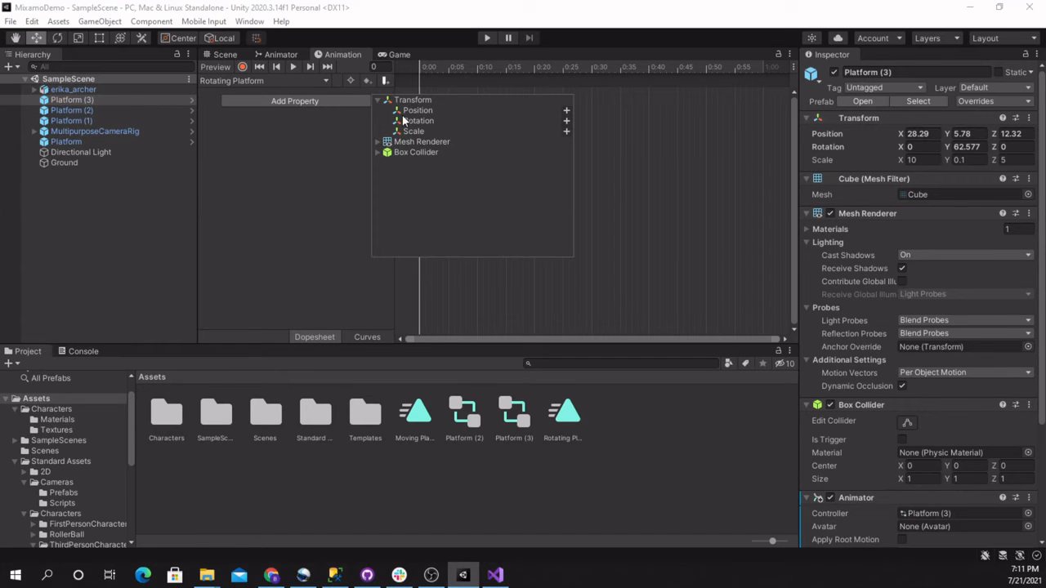
click(461, 122)
click(565, 121)
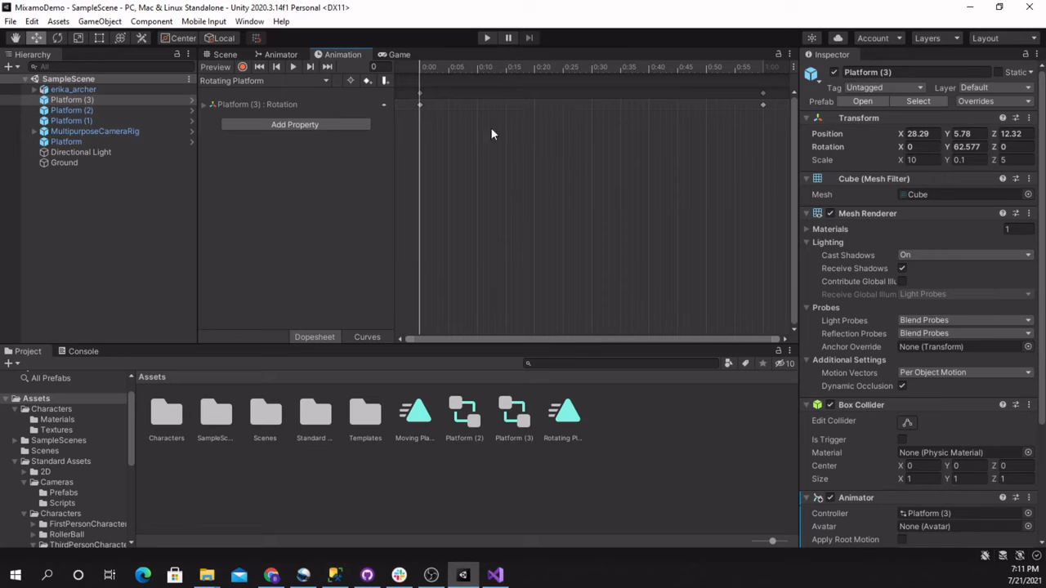
Add a rotation keyframe at frame 30 of the Rotating Platform clip and expand its X, Y and Z rotation values
click(591, 68)
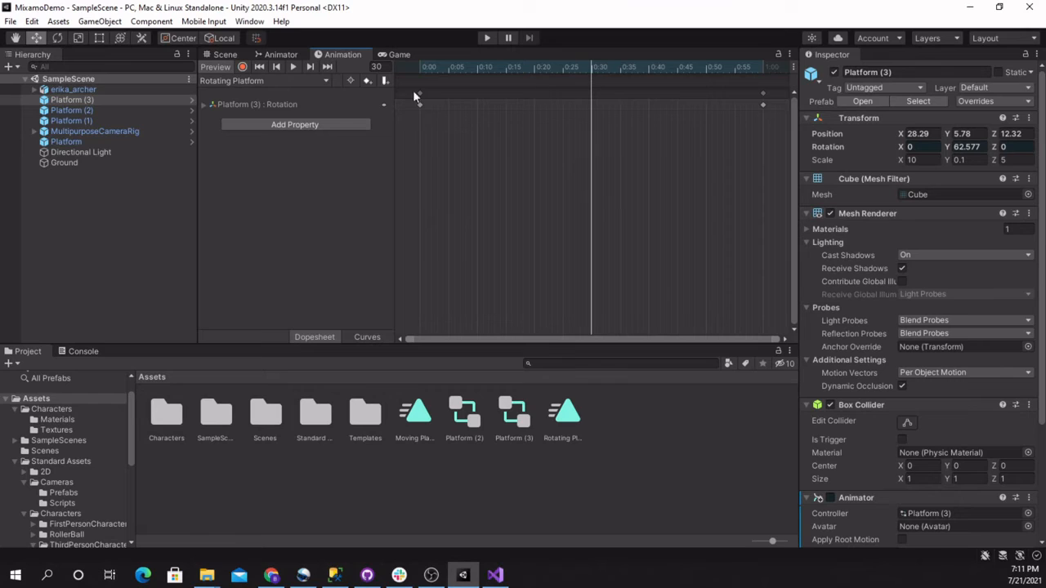
click(368, 80)
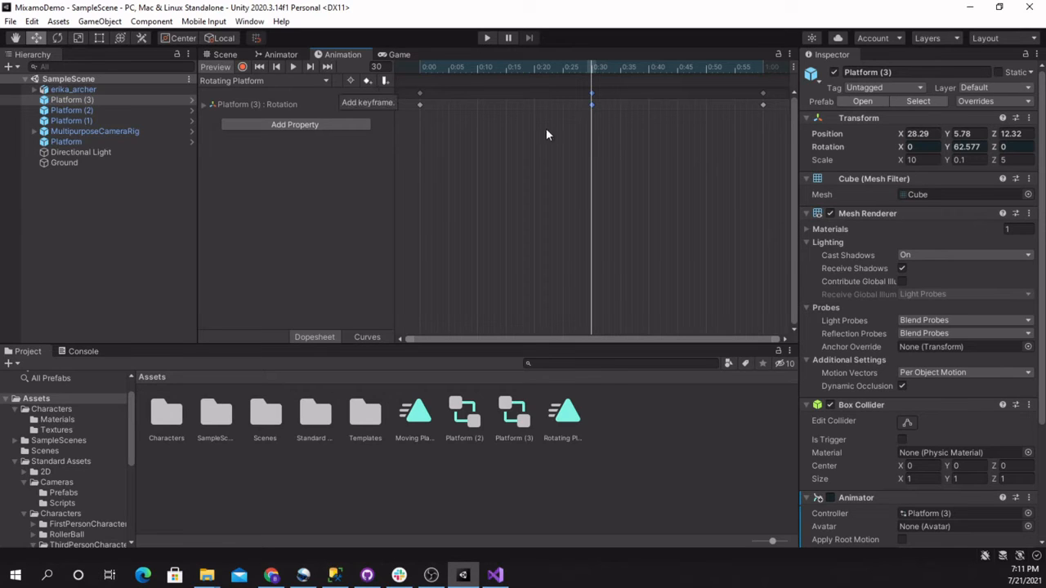
click(204, 105)
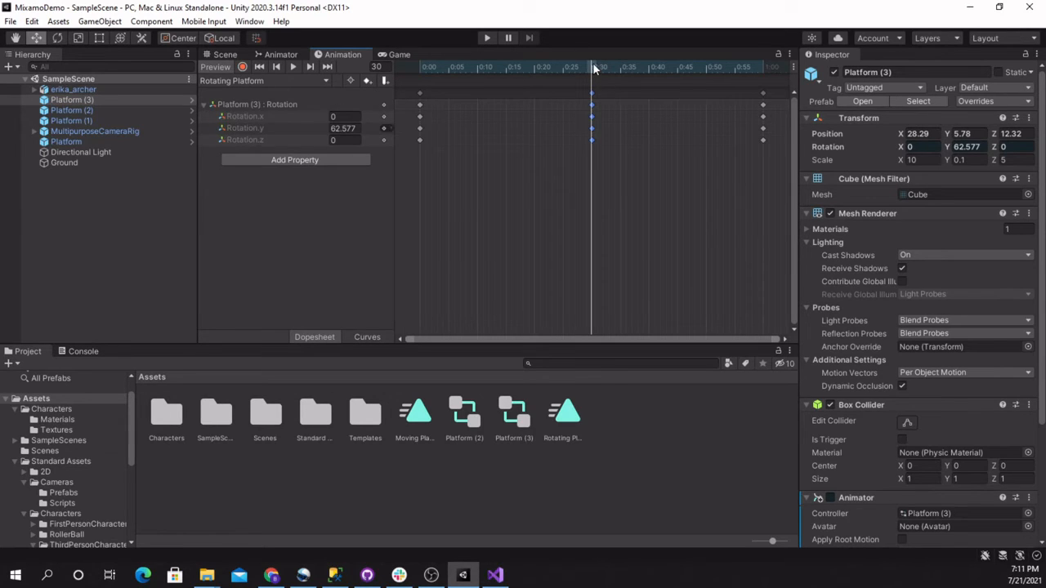
Set Platform (3)'s Y rotation to -62.577 at frame 30 of the Rotating Platform clip
mouse_move(594, 69)
mouse_down()
mouse_move(449, 72)
mouse_move(771, 92)
mouse_move(571, 81)
mouse_move(594, 82)
mouse_up()
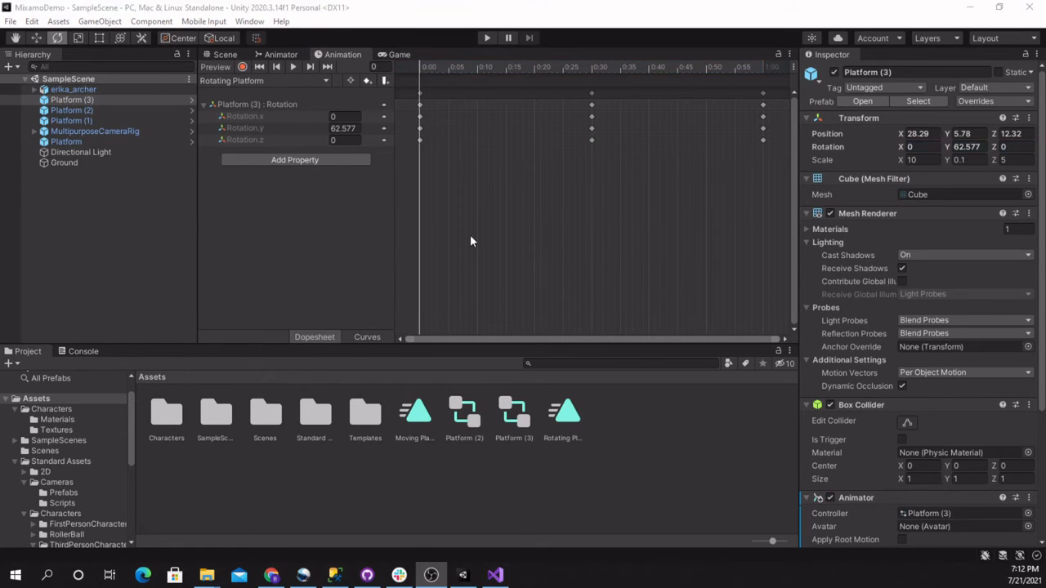
drag(421, 72, 591, 97)
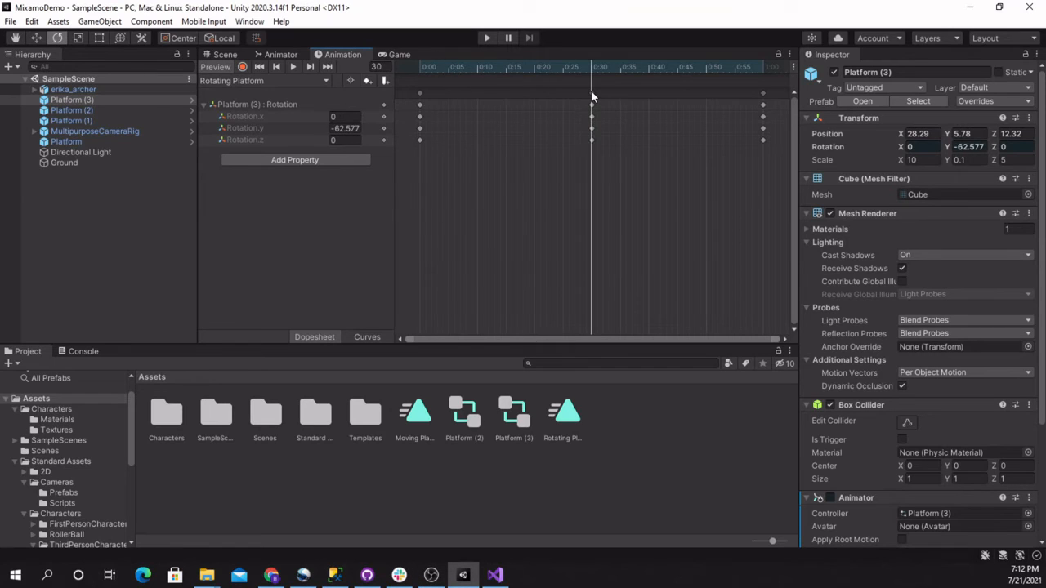
click(337, 129)
click(335, 131)
Check Platform (3)'s Y rotation values at the start, frame 30 and frame 60 keyframes of the Rotating Platform clip
click(420, 70)
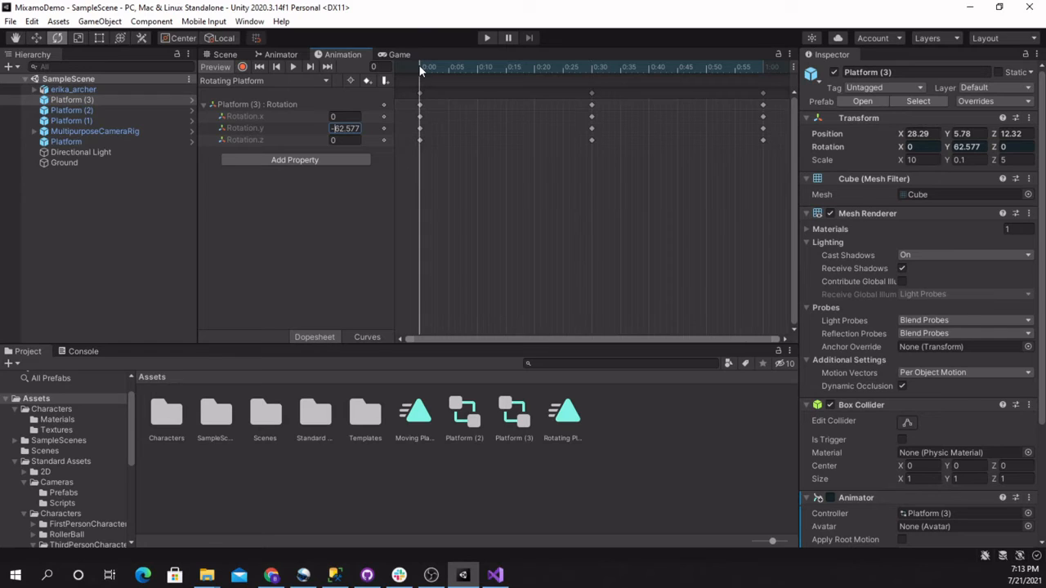
click(595, 71)
click(592, 72)
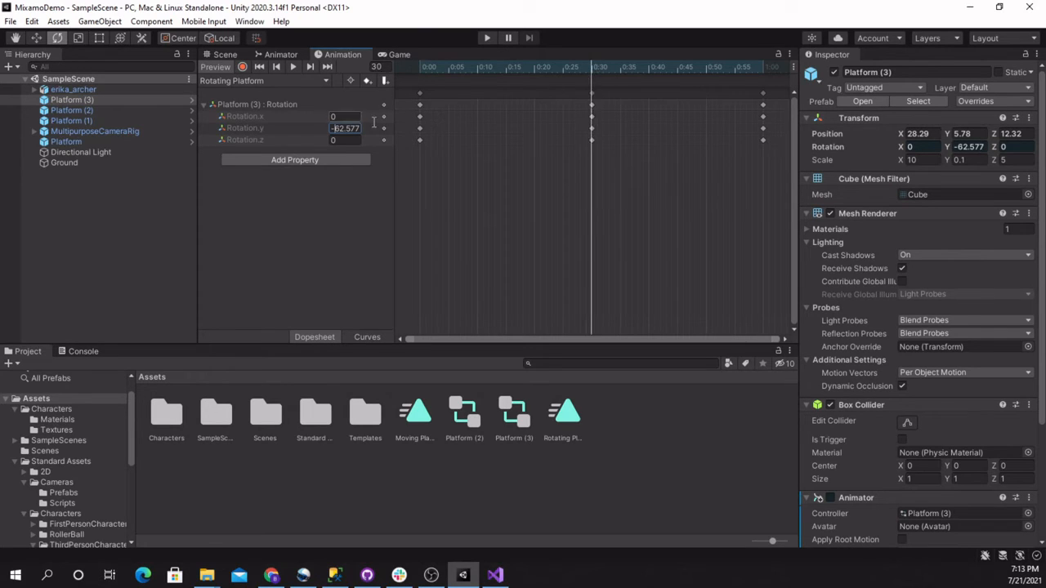
click(419, 72)
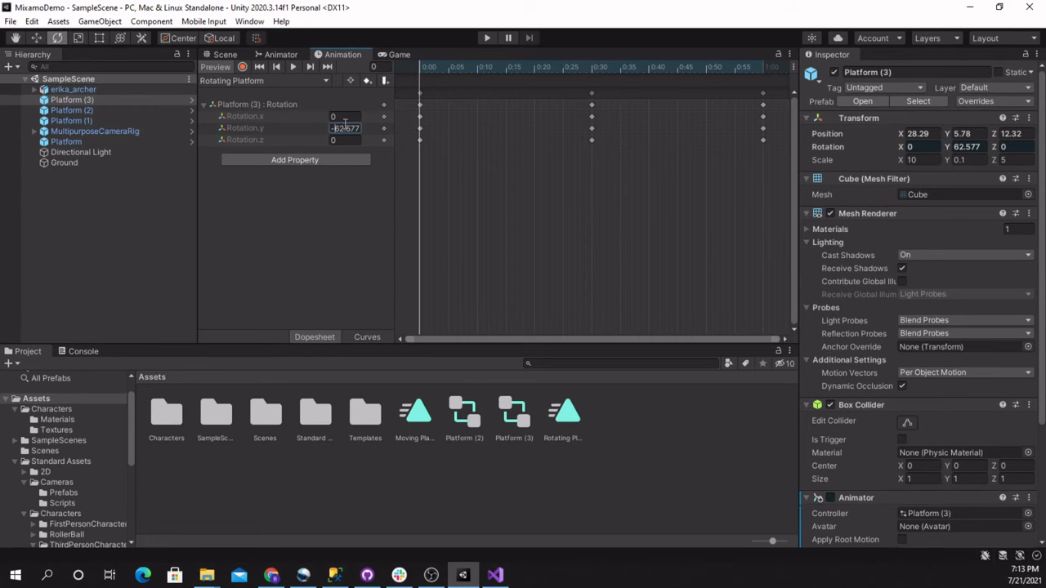
key(Tab)
click(763, 66)
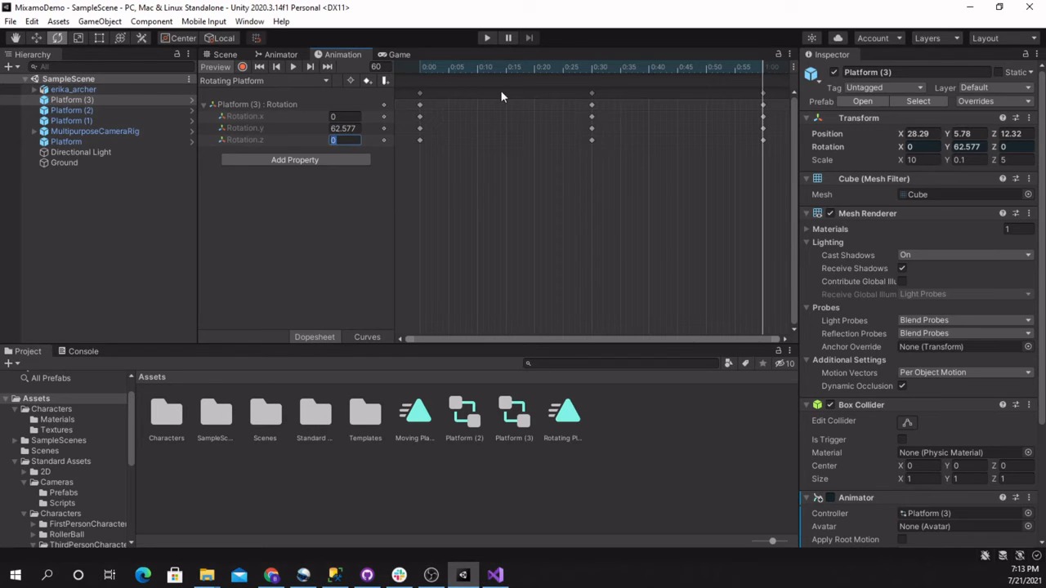
click(593, 69)
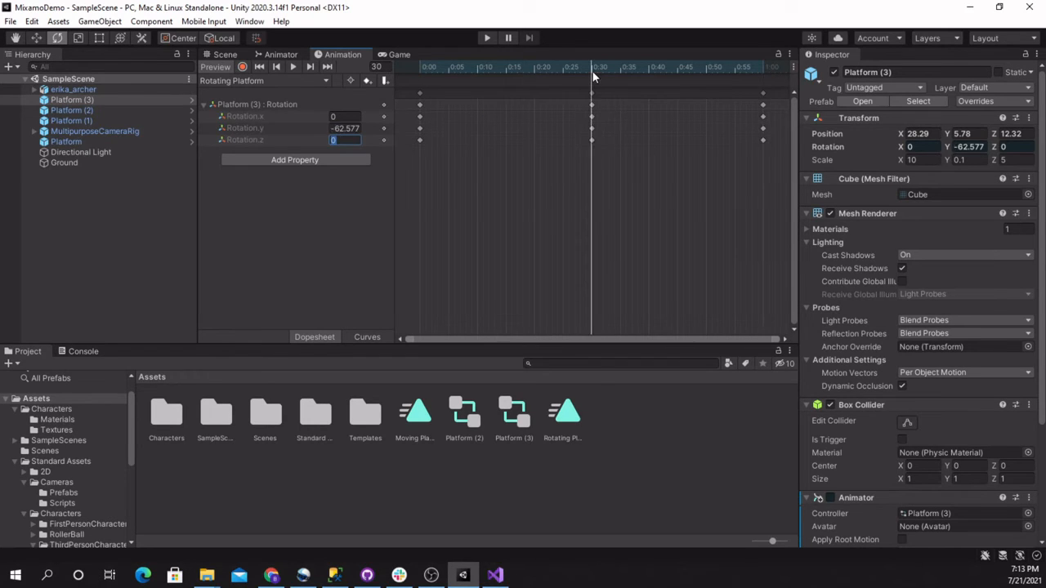
Start play mode to test the rotation of Platform (3)
click(487, 39)
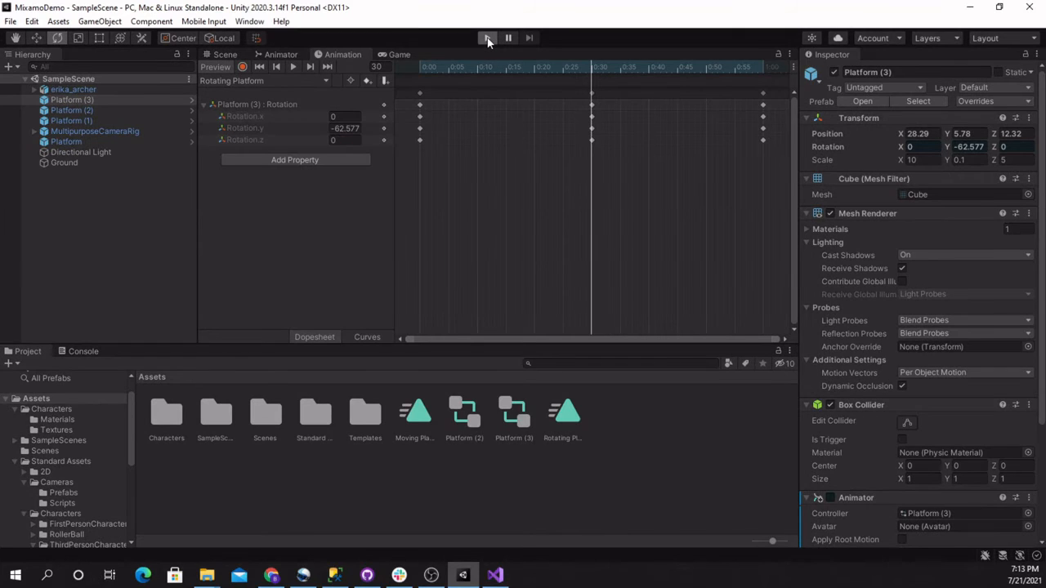
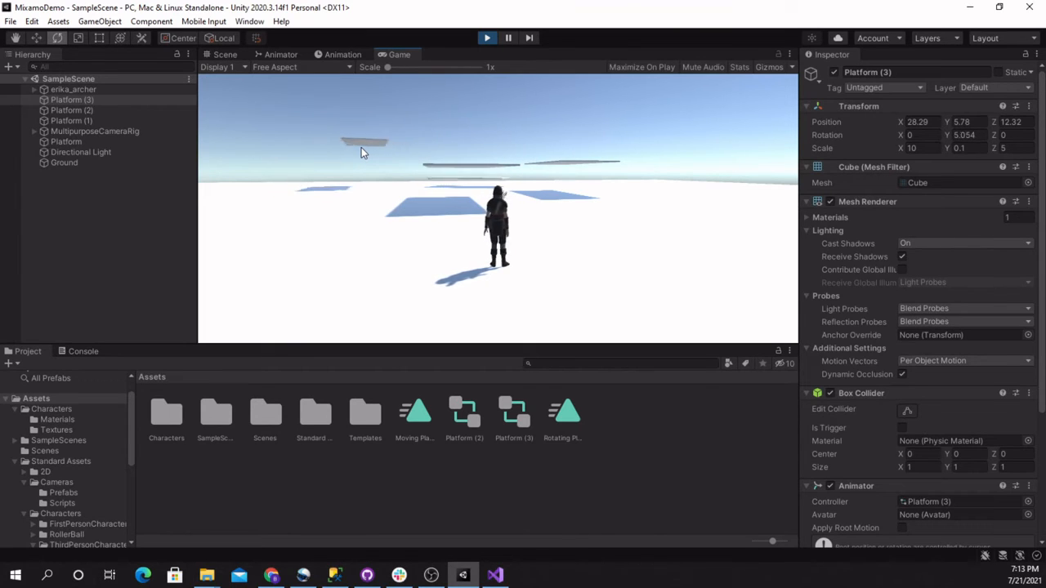
Stop play mode and set the speed of the Rotating Platform state in Platform (3)'s animator controller to 0.2
click(487, 38)
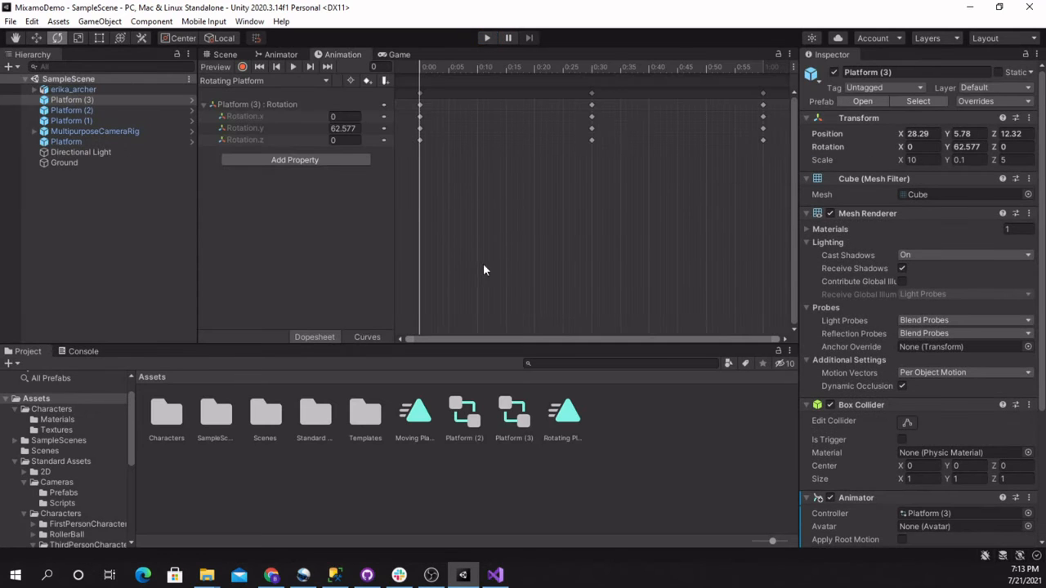
double_click(513, 416)
drag(616, 96, 654, 158)
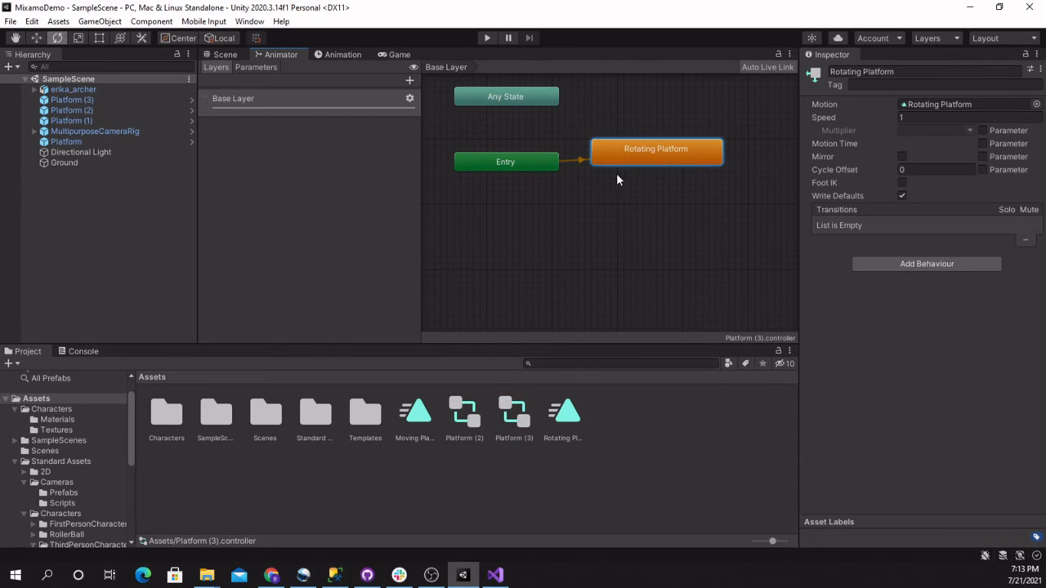
click(901, 118)
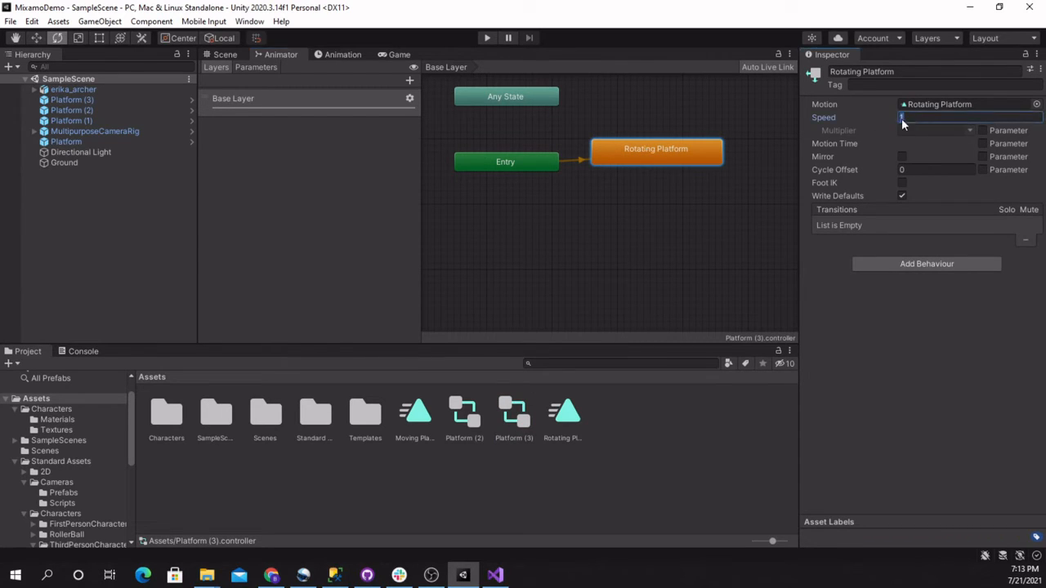
text(0.1)
key(BackSpace)
text(2)
key(Tab)
Test the course in play mode by running and jumping the character across the platforms, and stop play mode
click(486, 38)
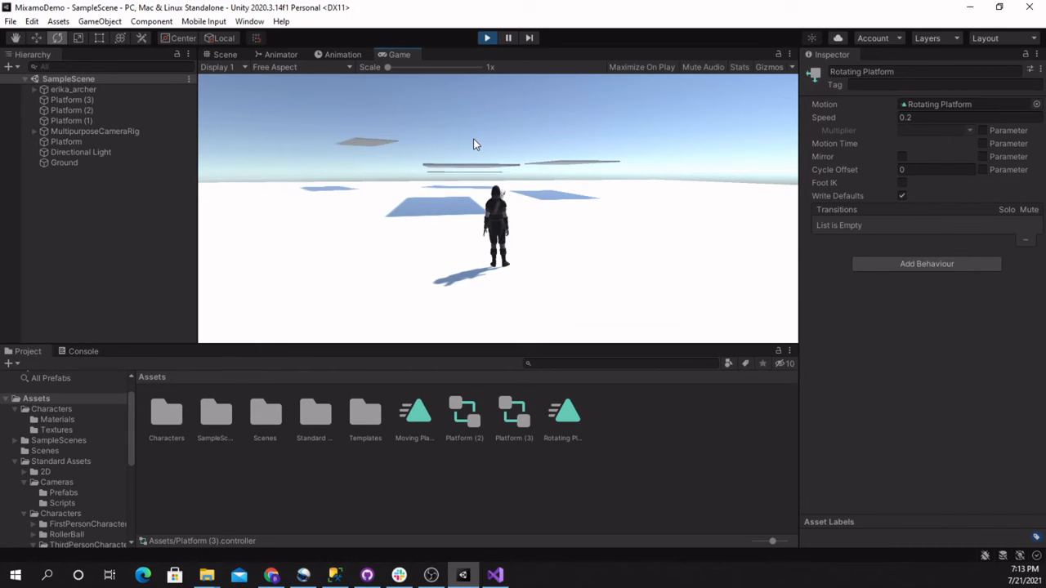
key(w)
key(space)
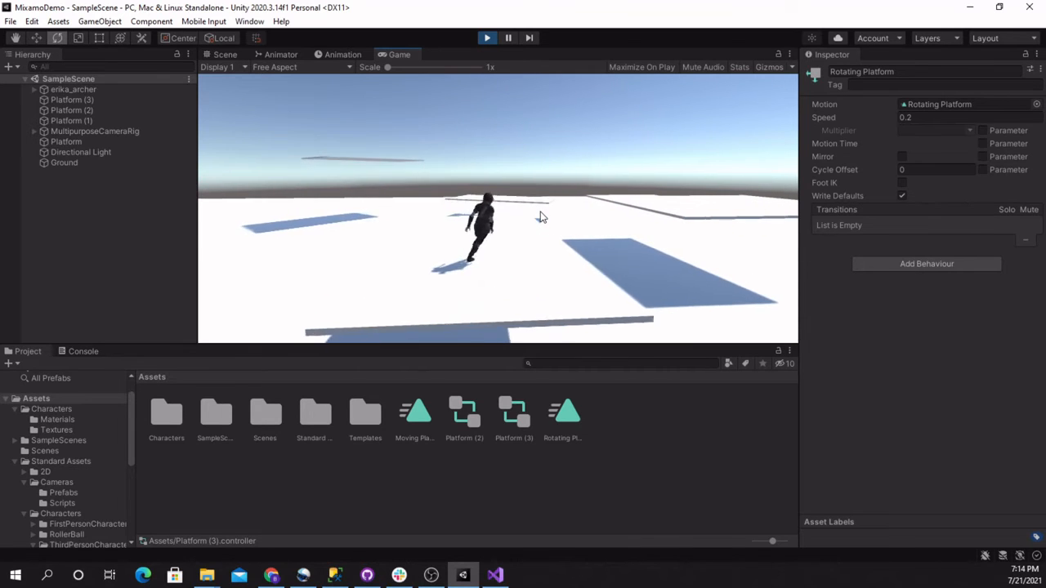
key(d)
key(space)
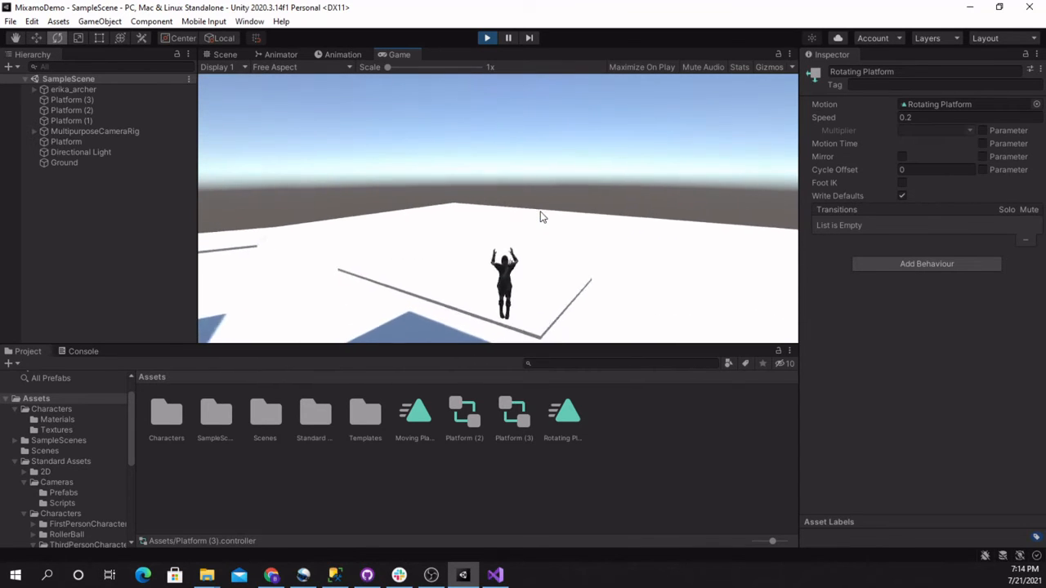
key(a)
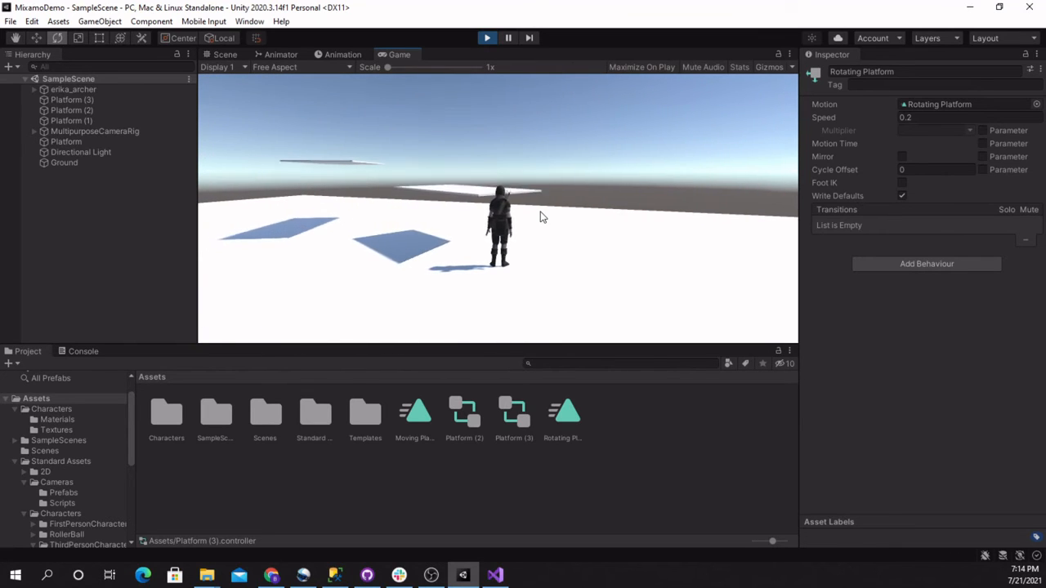
key(space)
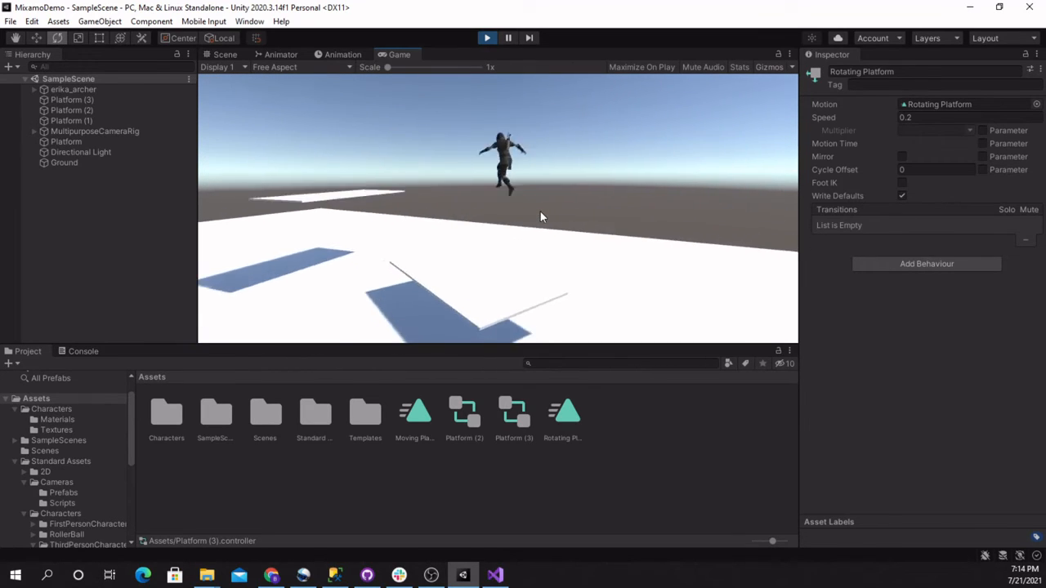
key(a)
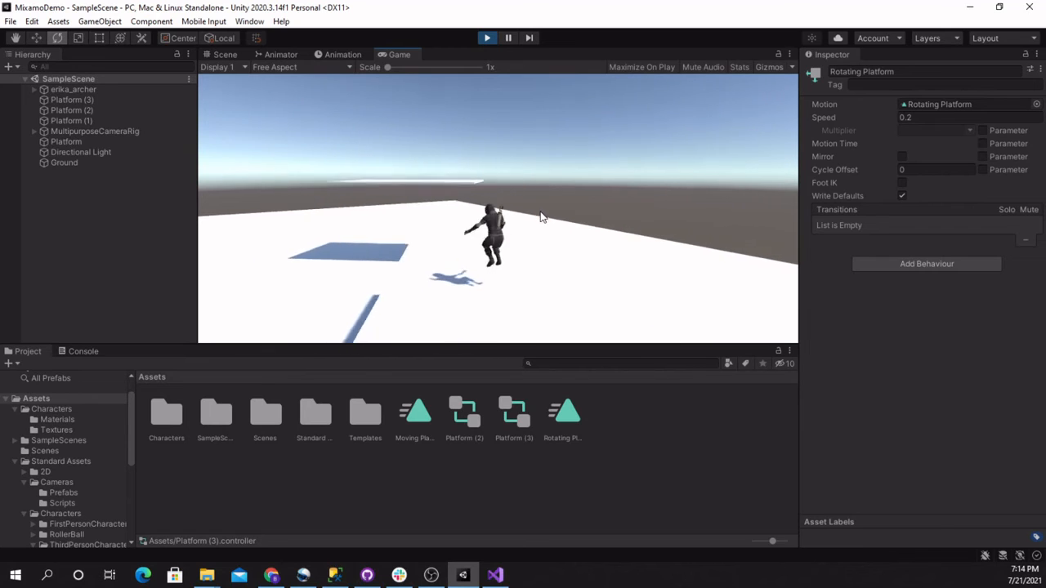
key(w)
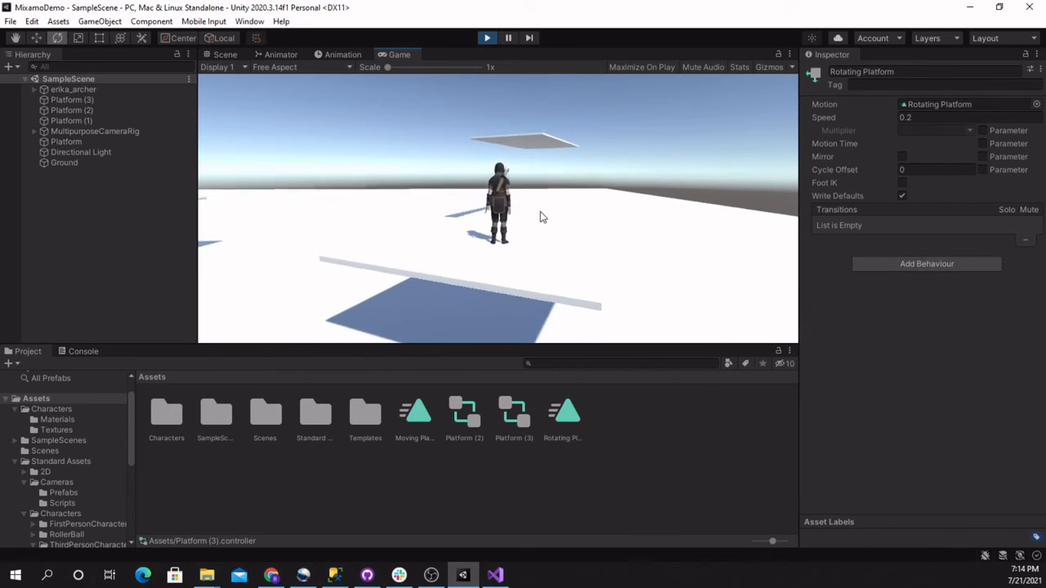
key(space)
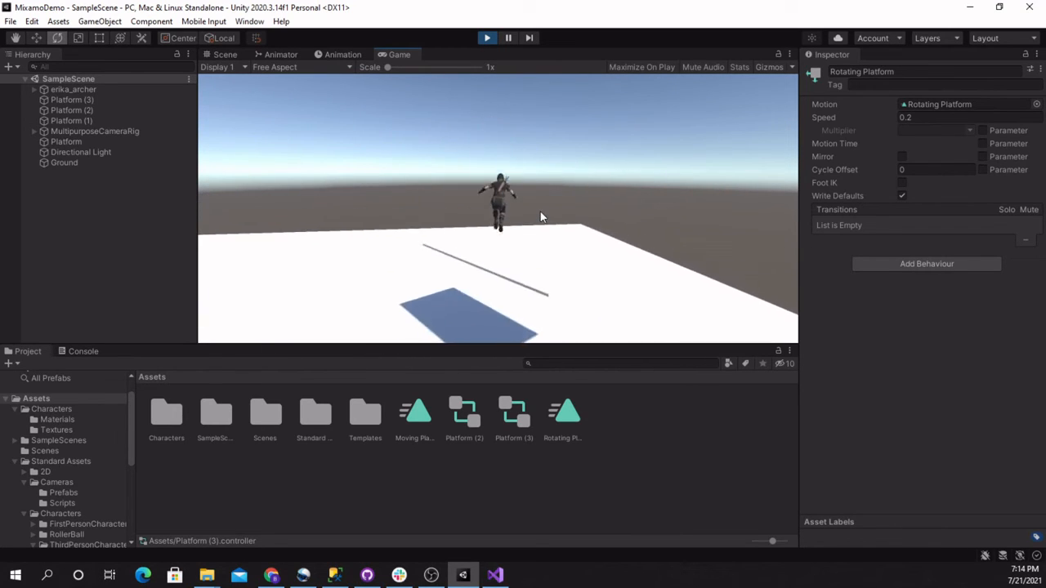
key(a)
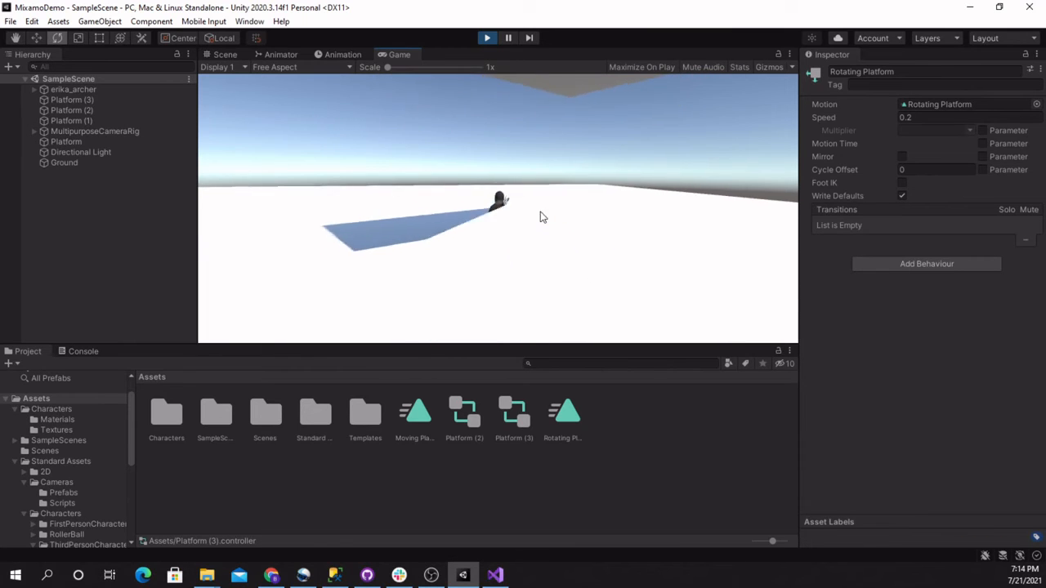
key(a)
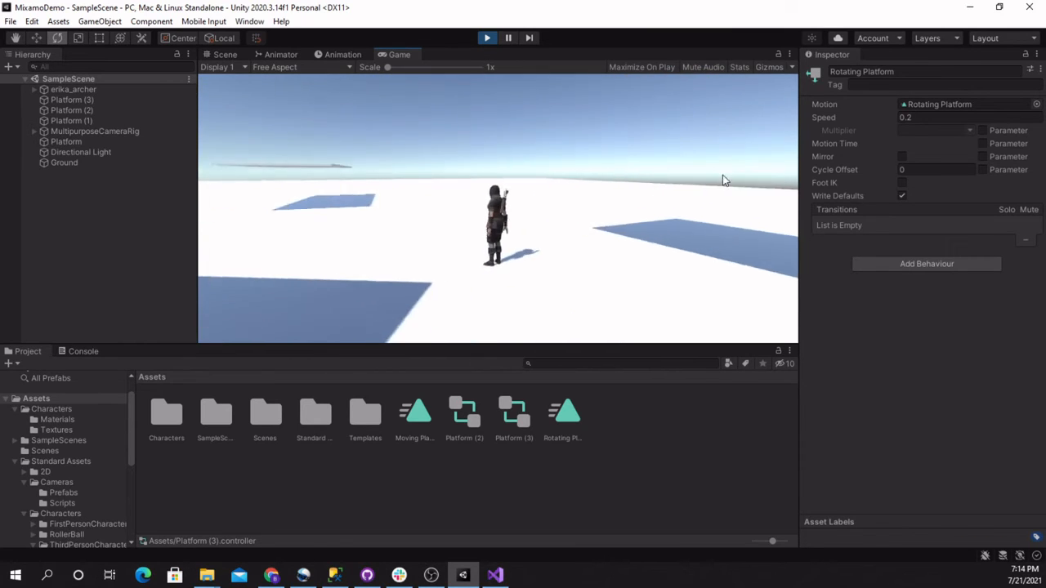
click(486, 38)
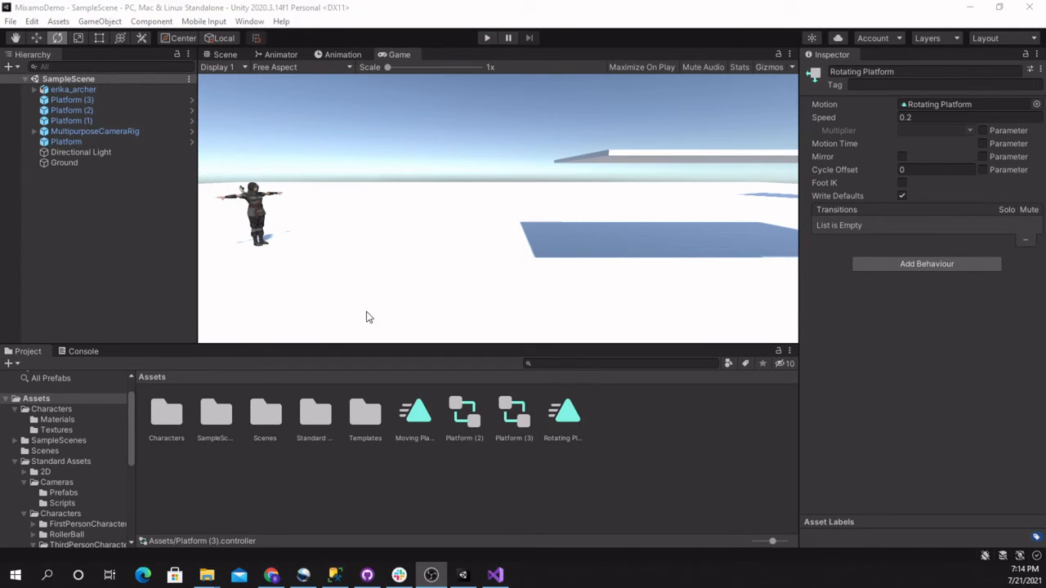
Return to the Scene view, create a folder named Materials in Assets and open it
click(217, 56)
right_drag(367, 236, 535, 252)
right_drag(572, 258, 201, 285)
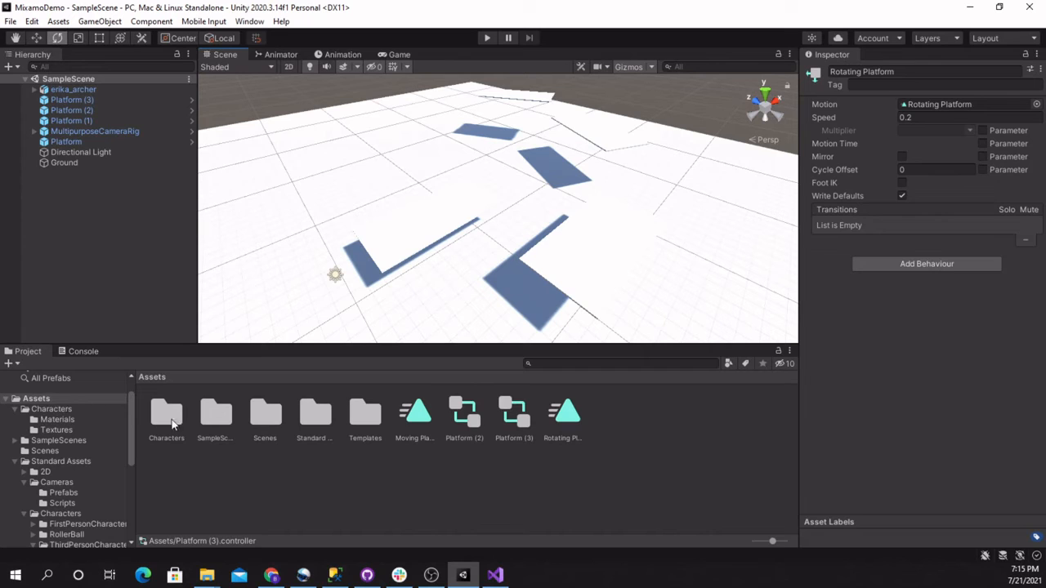
right_click(263, 475)
mouse_move(409, 132)
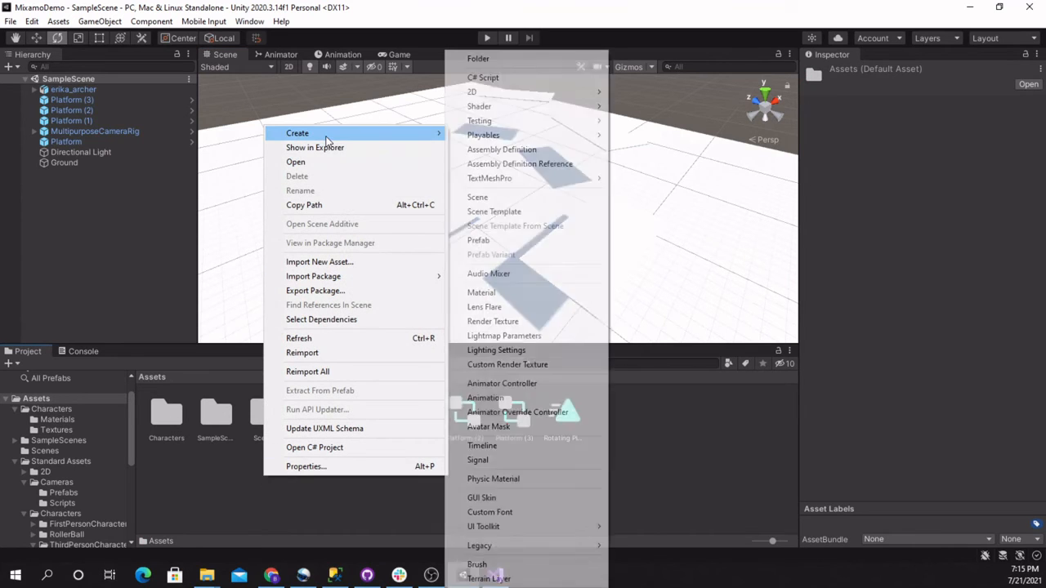
click(493, 57)
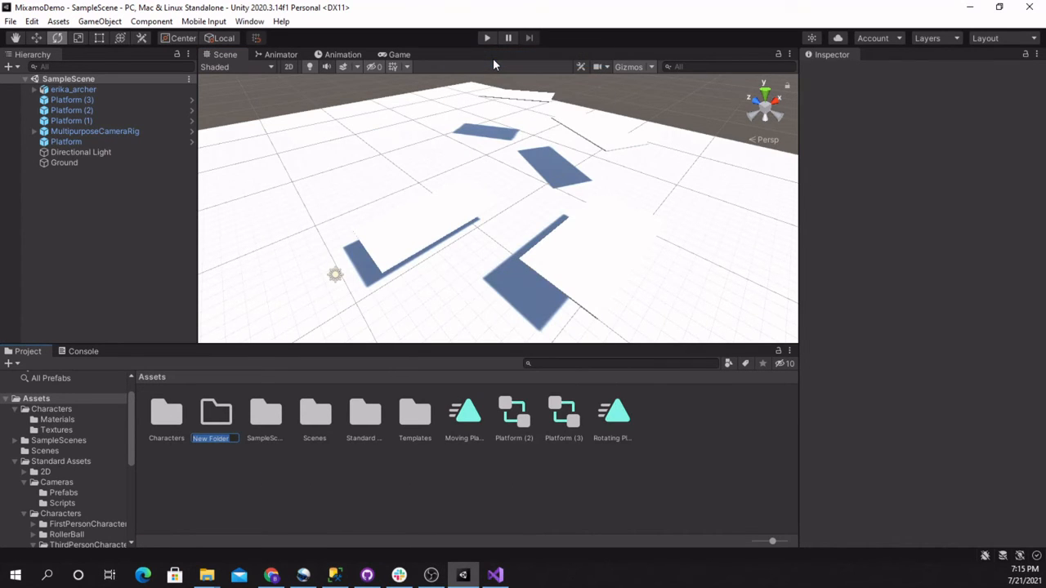
text(Materials)
key(Return)
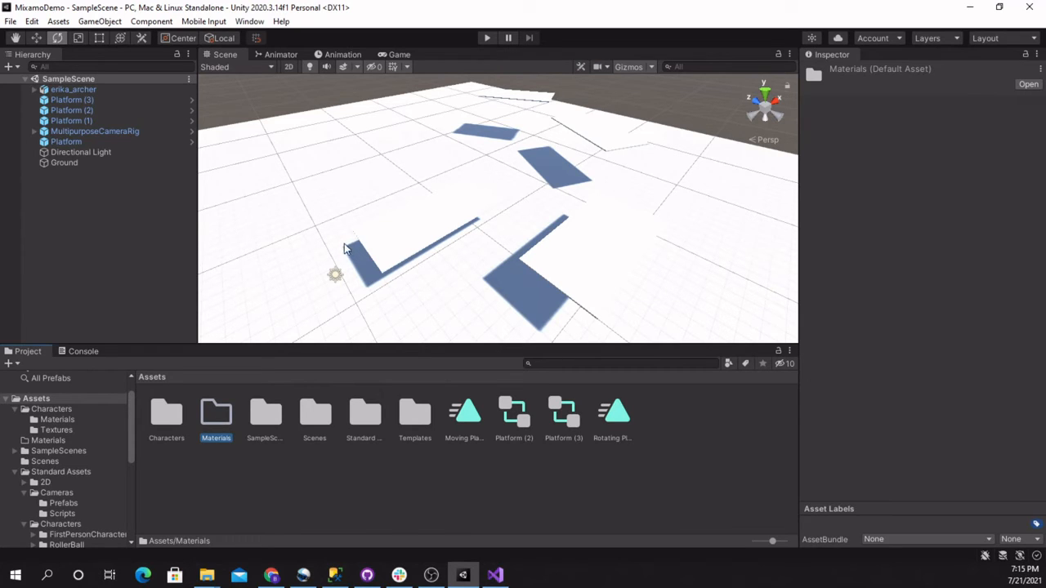
double_click(208, 431)
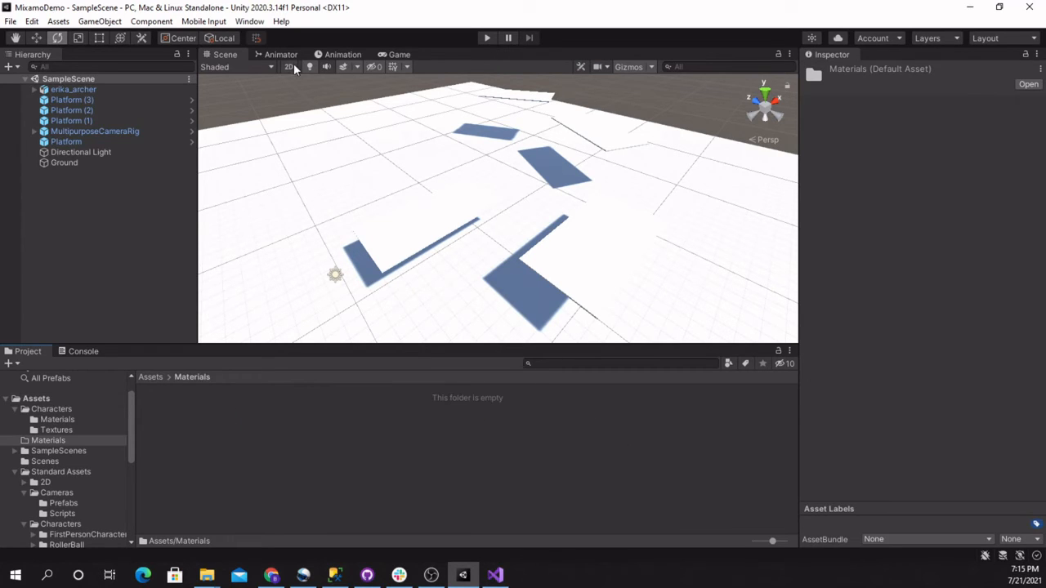
click(103, 23)
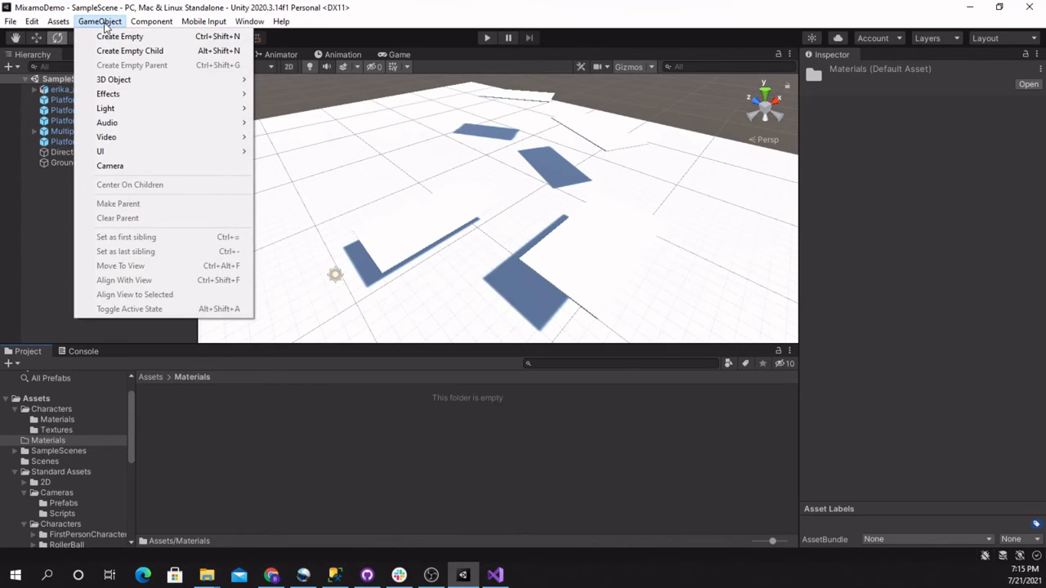
mouse_move(114, 80)
key(Escape)
Create a material named Brown in the Materials folder
right_click(203, 424)
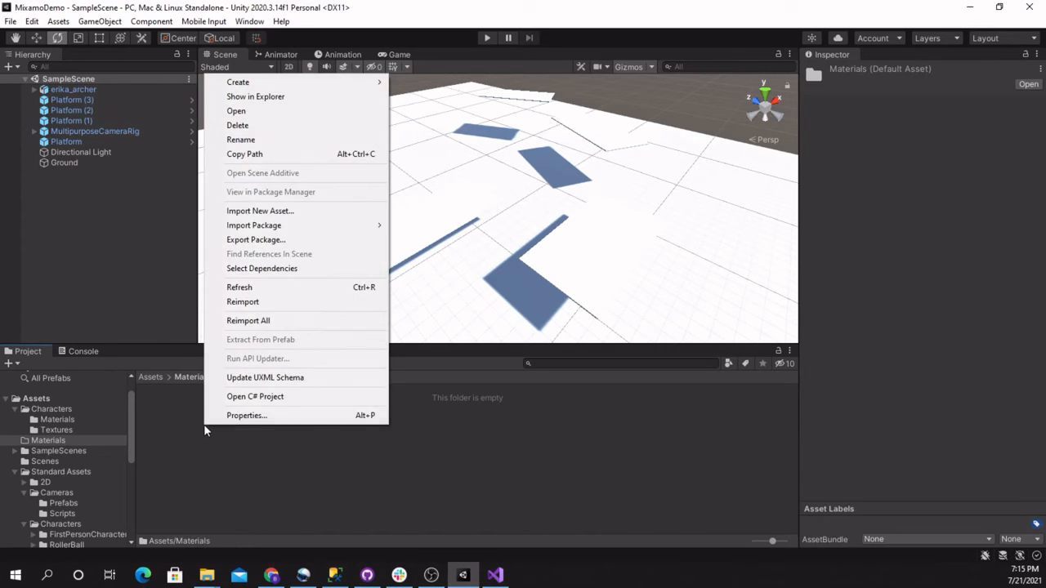
mouse_move(289, 82)
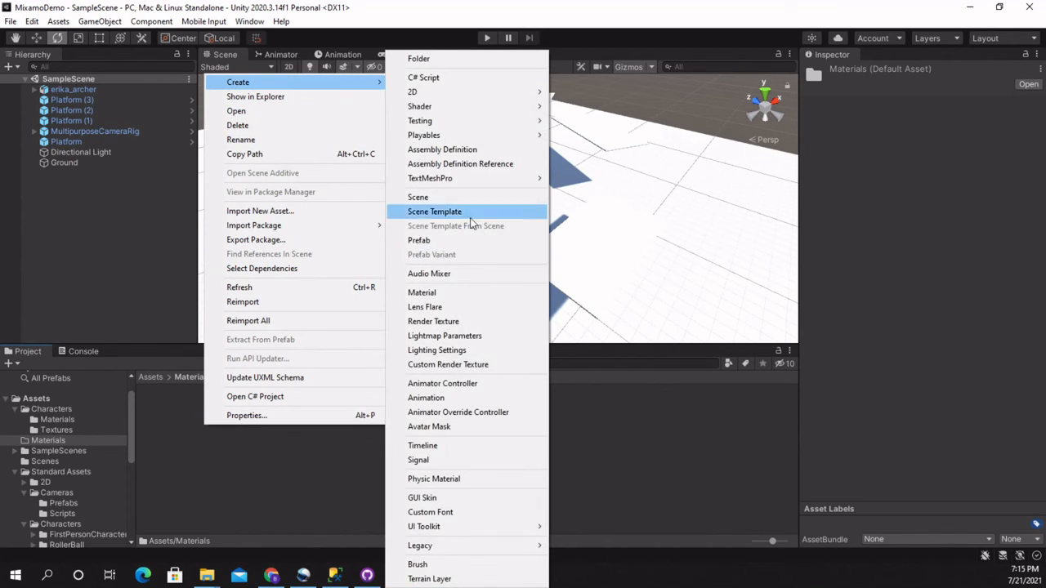
click(457, 294)
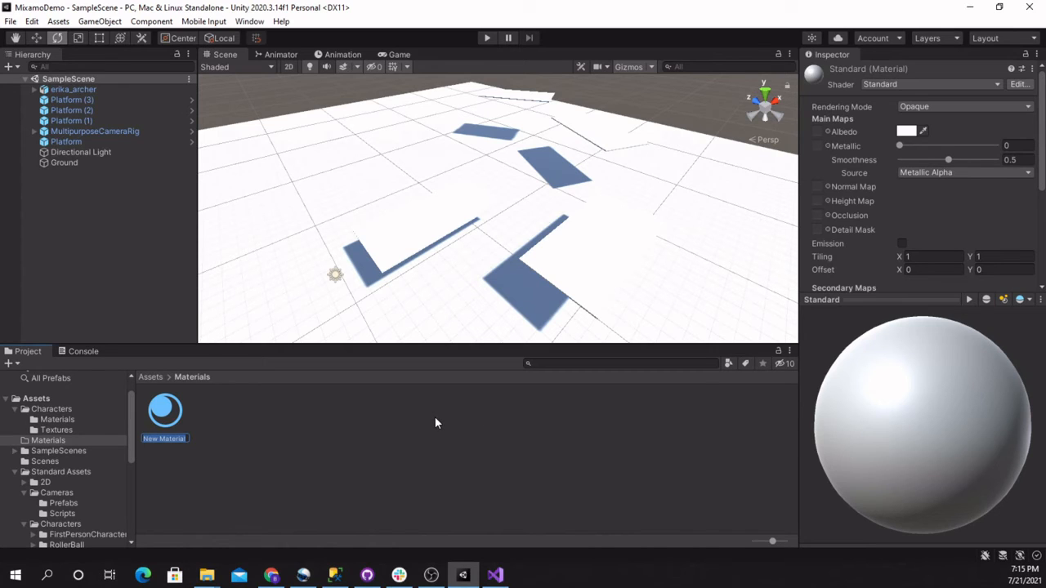
text(Brown)
key(Return)
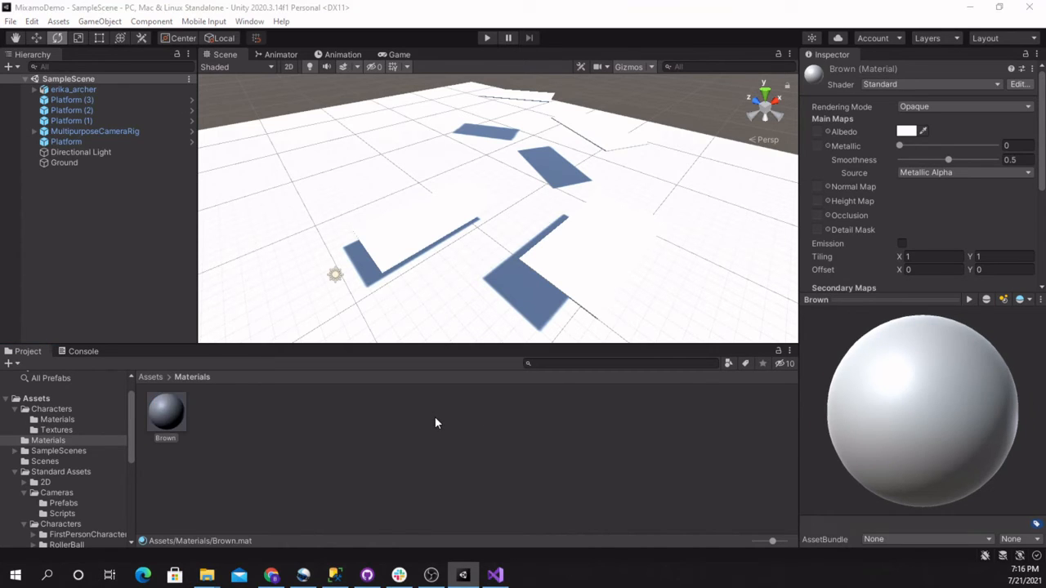
Create a second material named Gray in the Materials folder
right_click(377, 412)
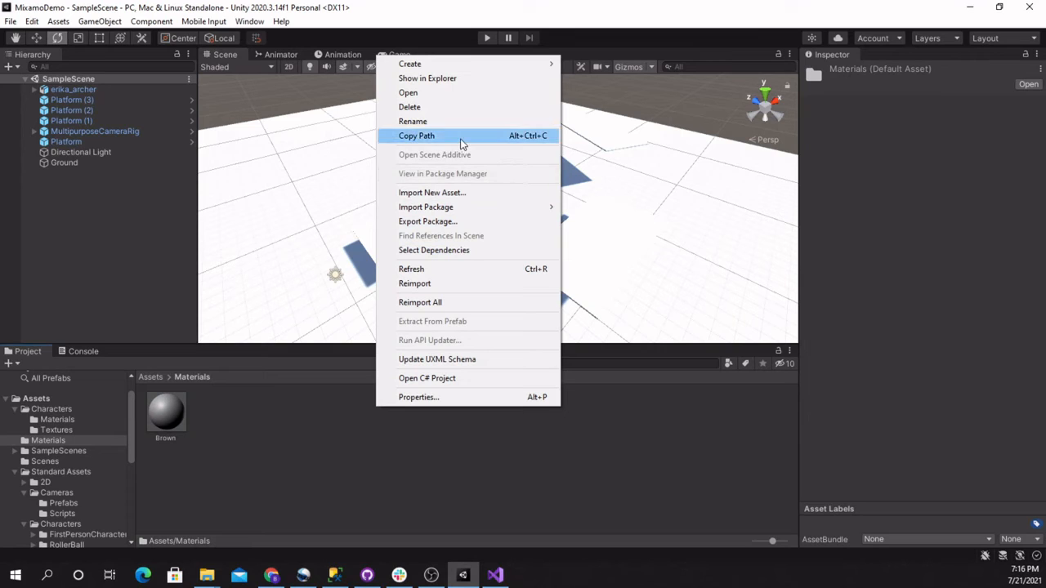
right_click(236, 420)
mouse_move(322, 82)
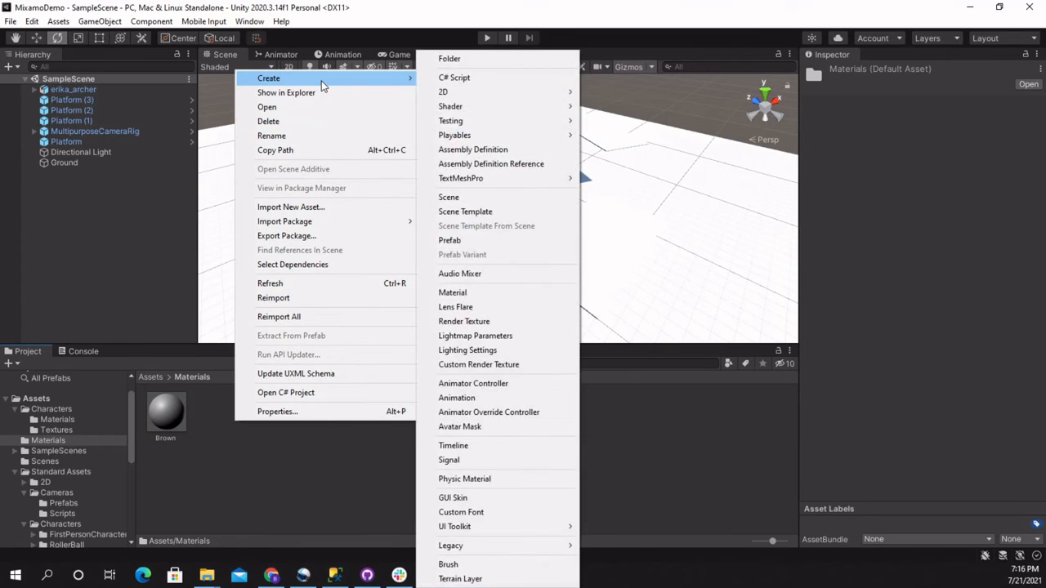
click(492, 292)
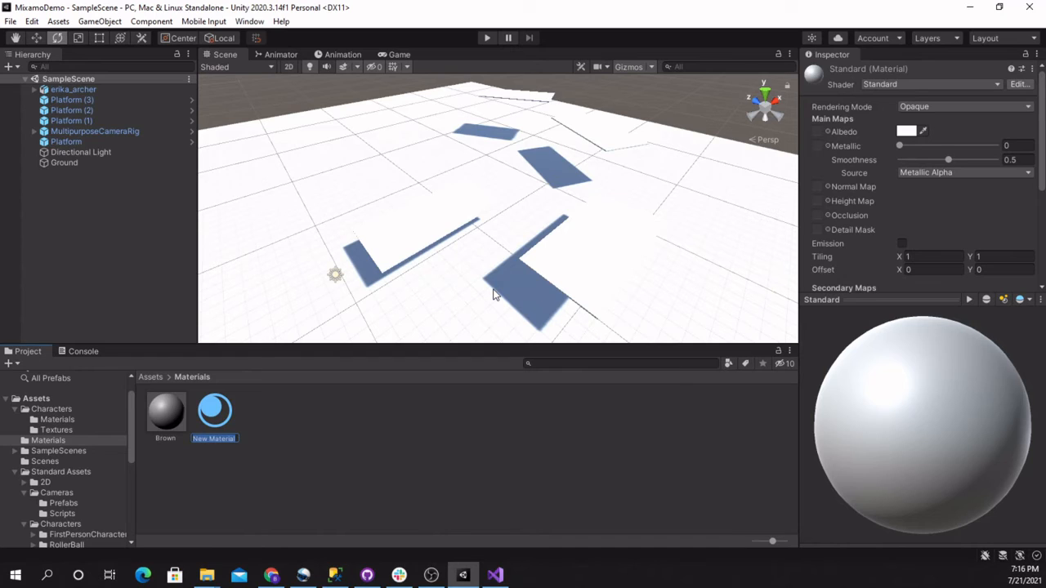
text(Gray)
key(Return)
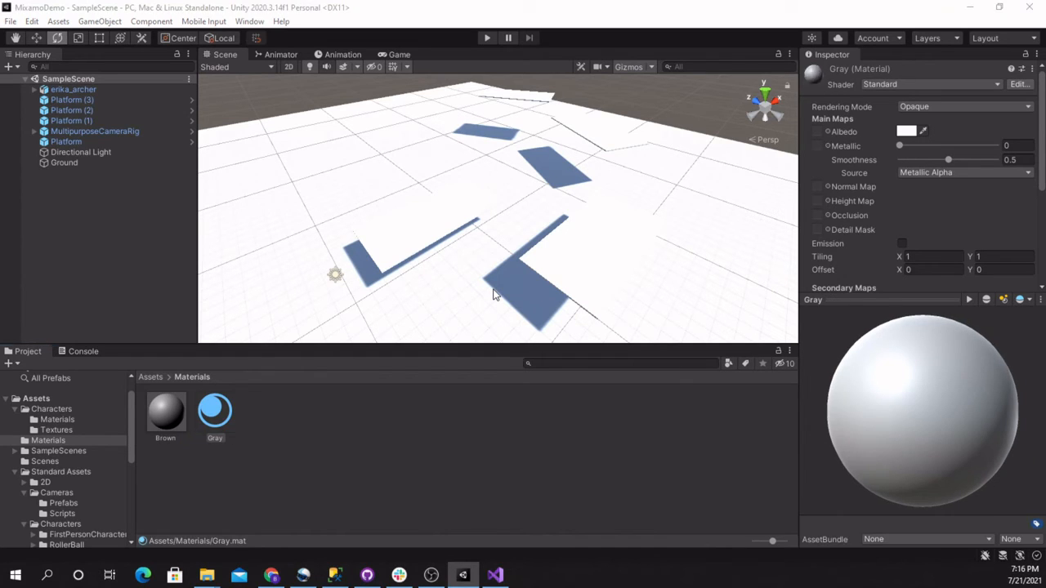
Create a third material named Blue in the Materials folder
right_click(319, 420)
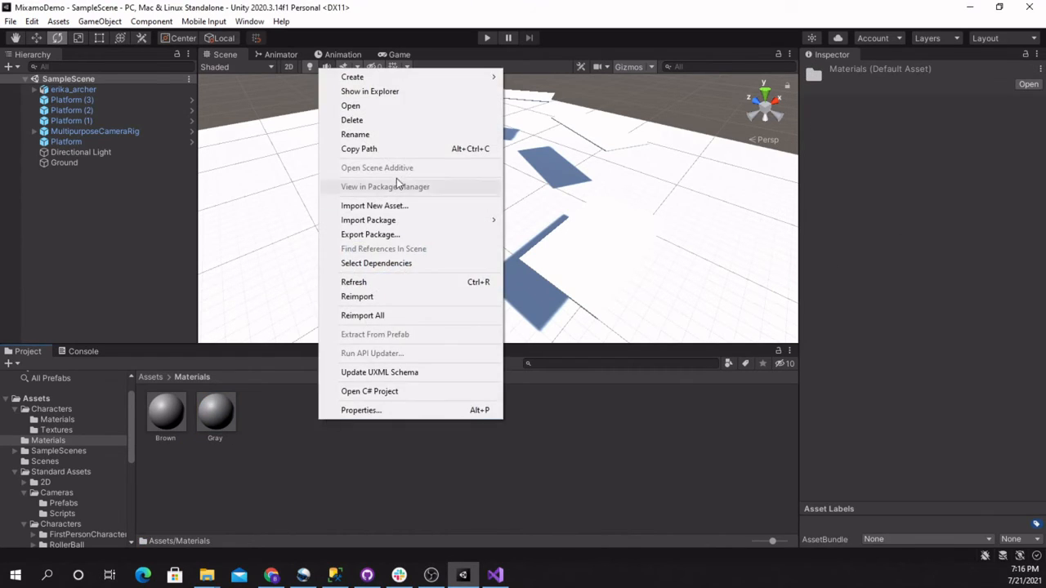
mouse_move(397, 78)
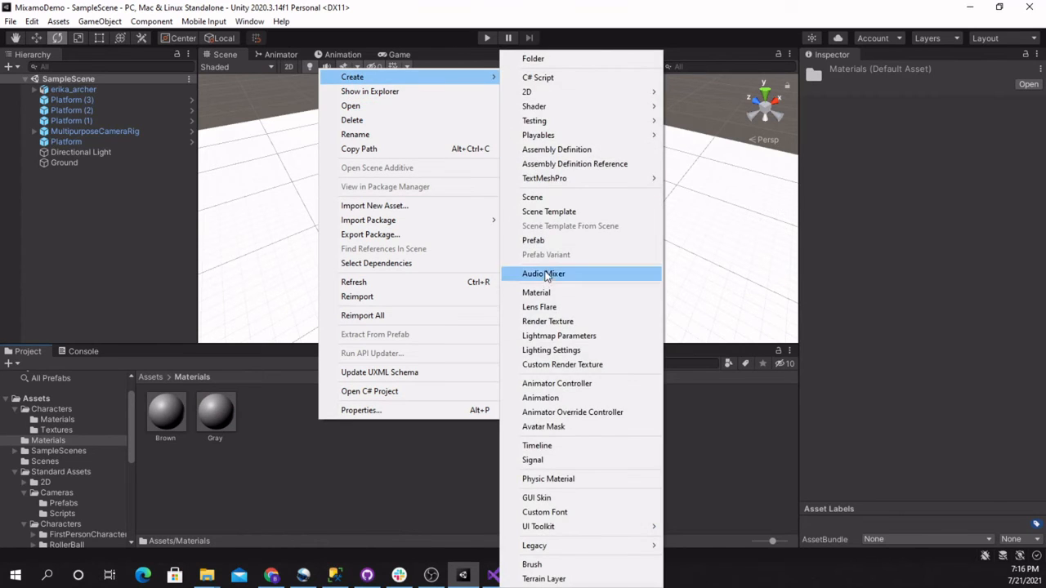
click(540, 288)
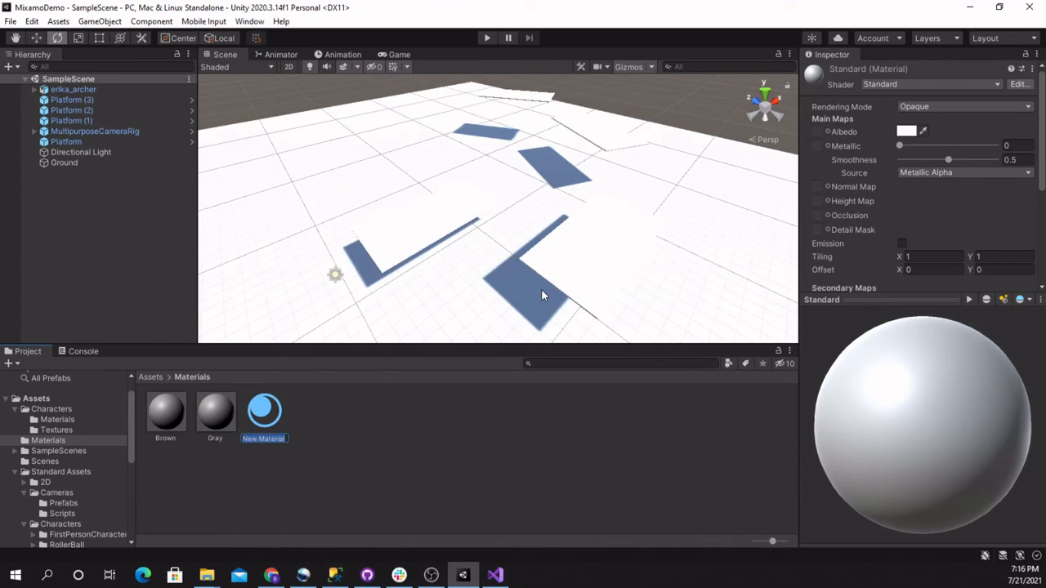
text(Blue)
key(Return)
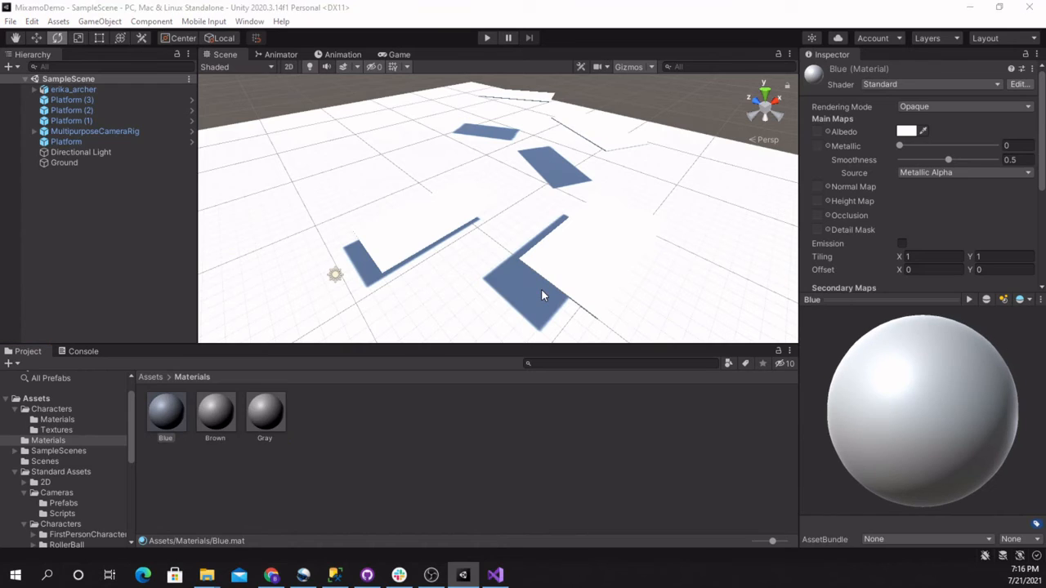
Select the Brown material and sample a dark gray from the screen as its albedo color
click(219, 417)
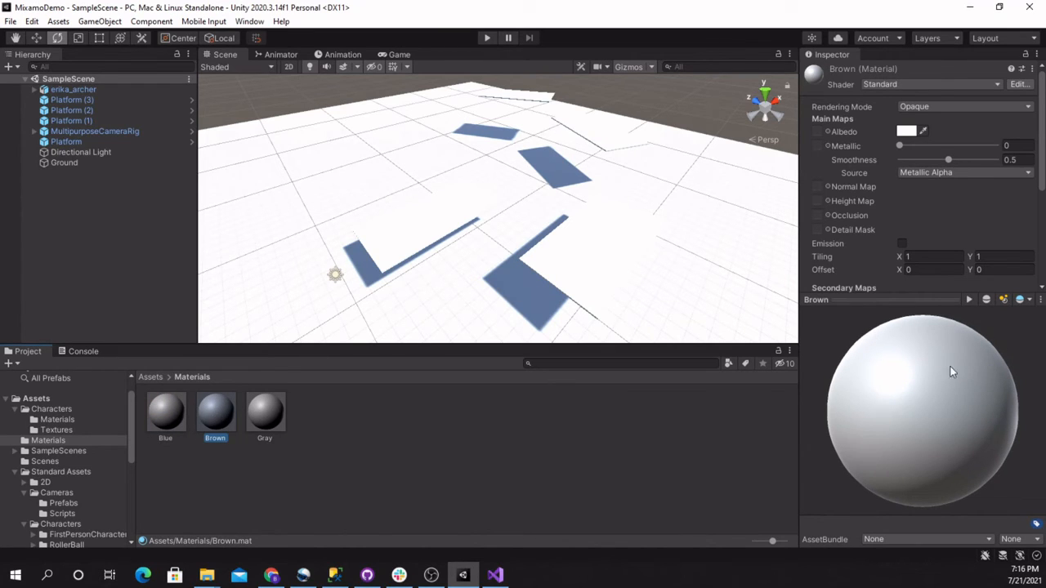
click(923, 133)
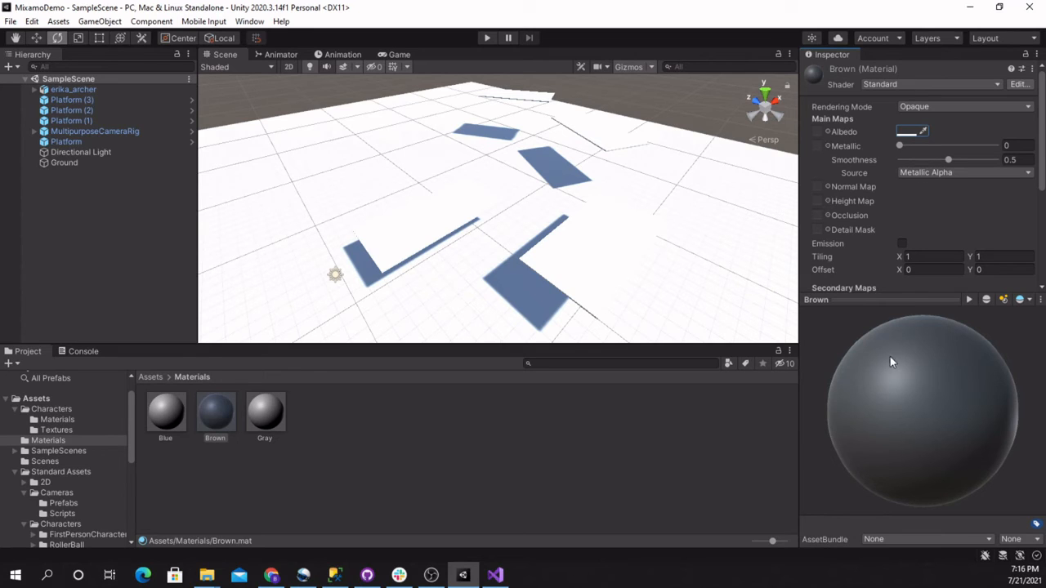
click(903, 131)
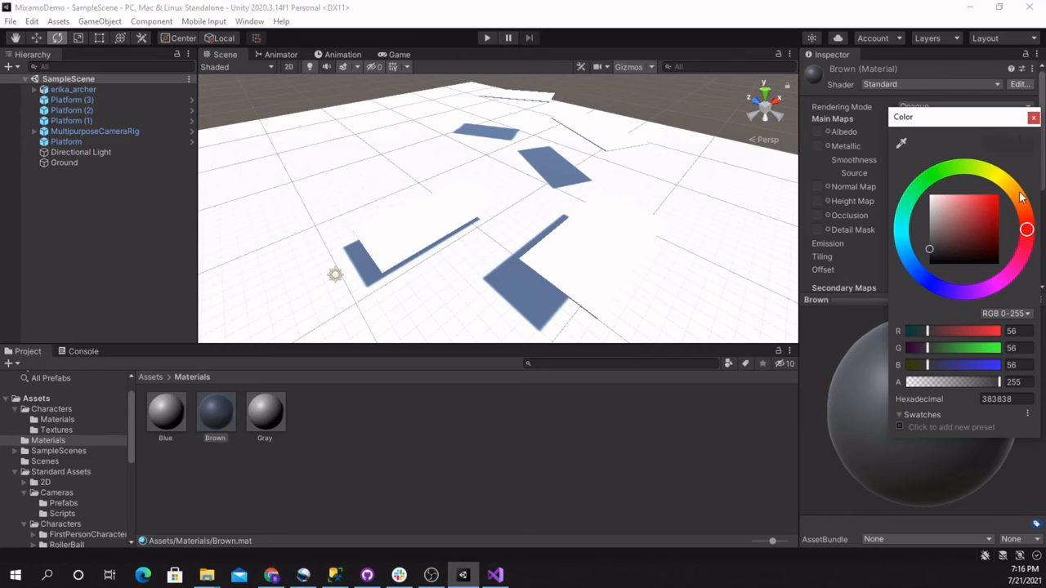
click(1032, 117)
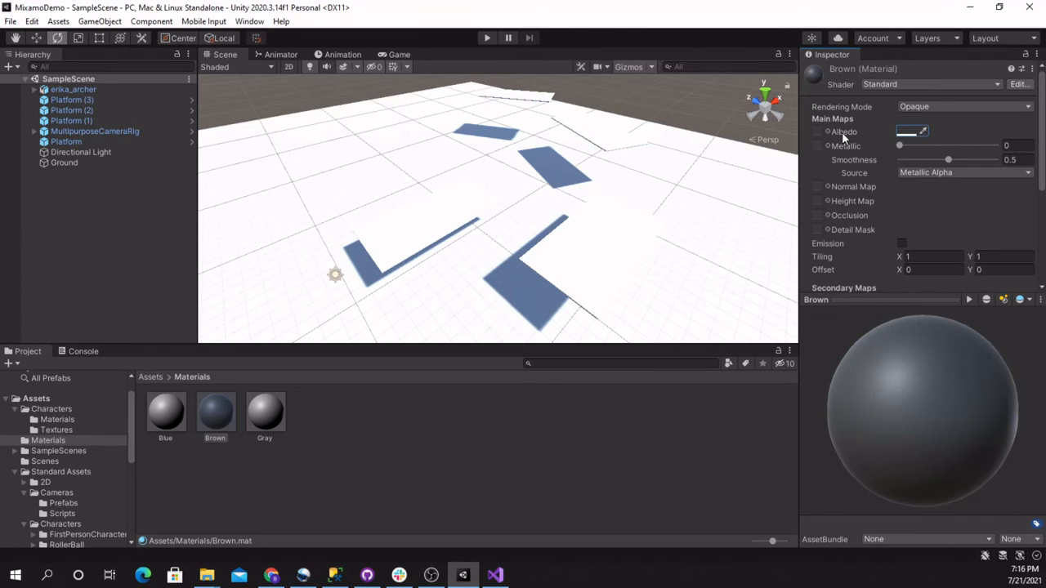
Try RGB 32, 32, 32 and a dark red of 38, 0, 0 as the Brown material's albedo color
click(903, 130)
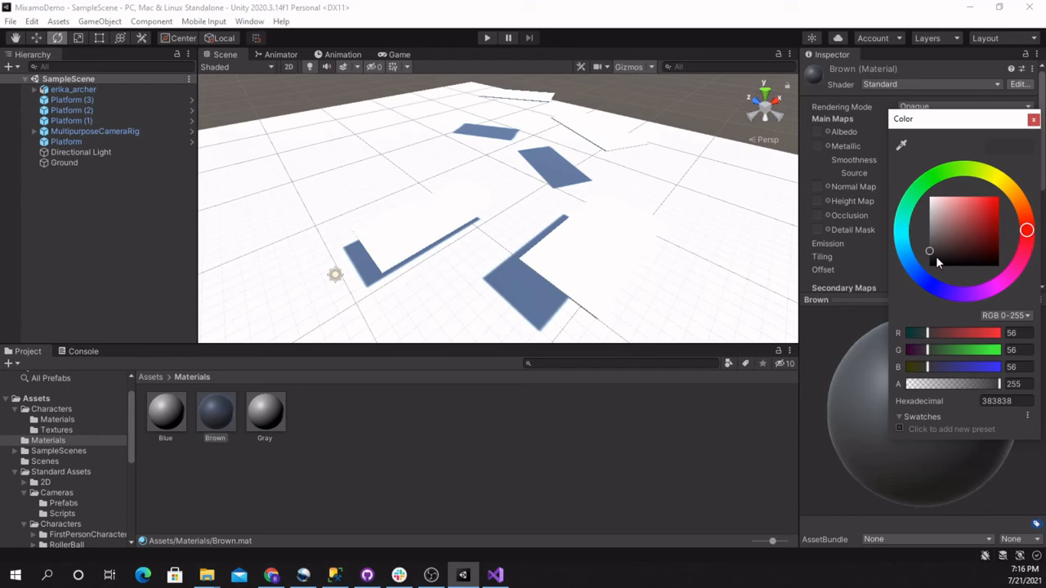
drag(936, 260, 1001, 257)
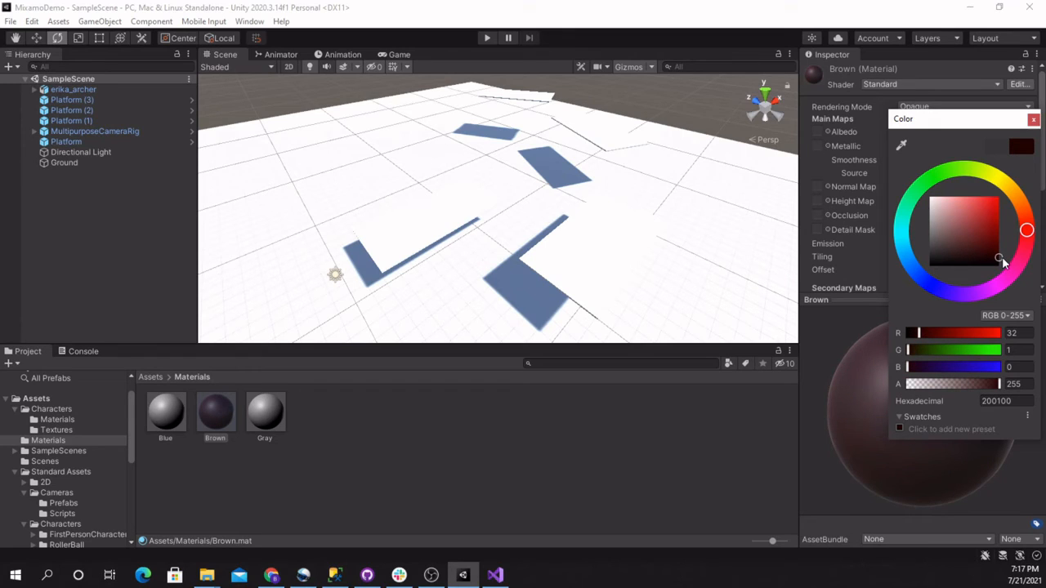
click(1020, 349)
text(32)
key(Tab)
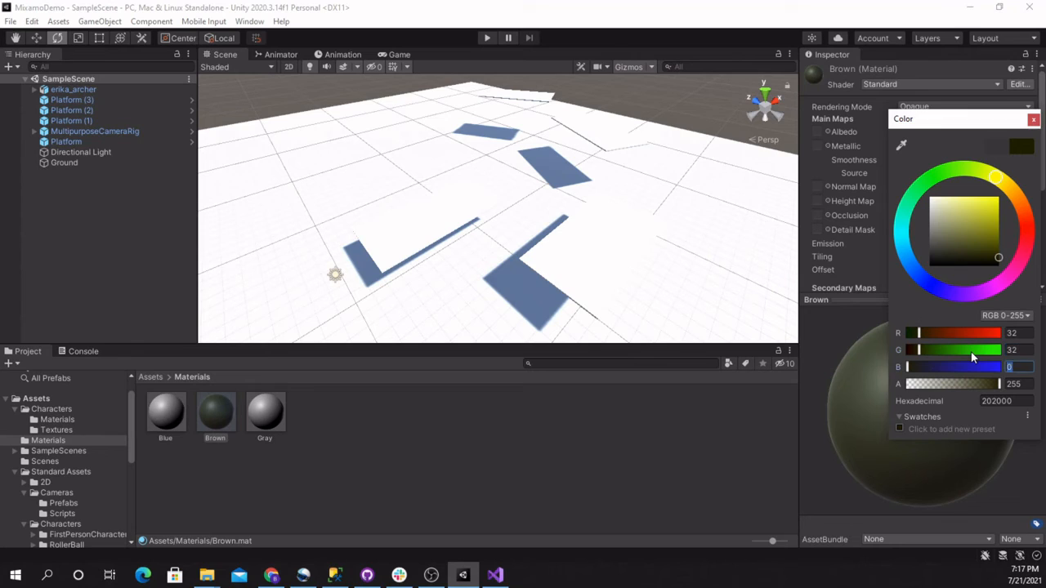
text(32)
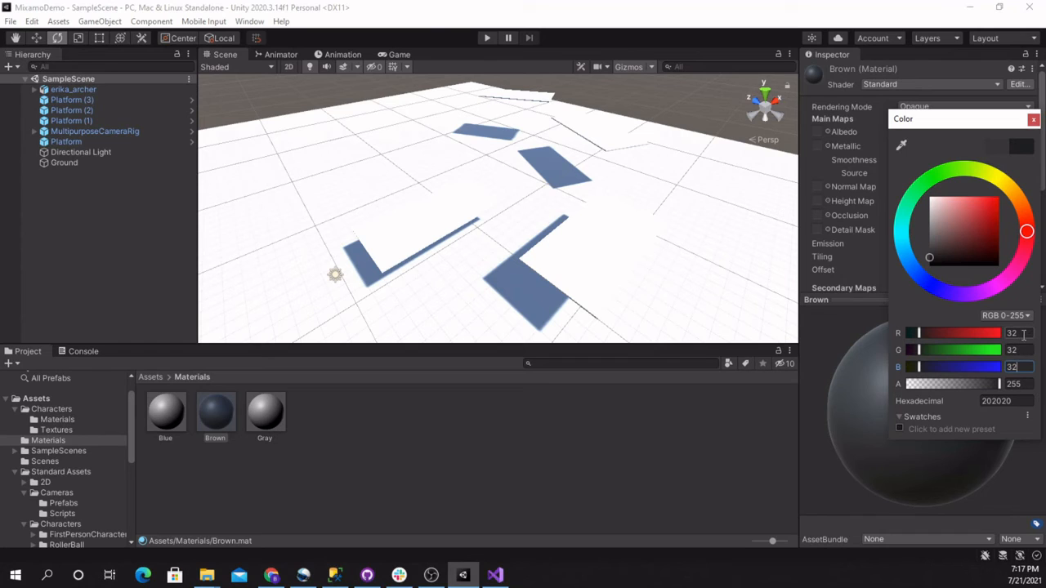
click(997, 258)
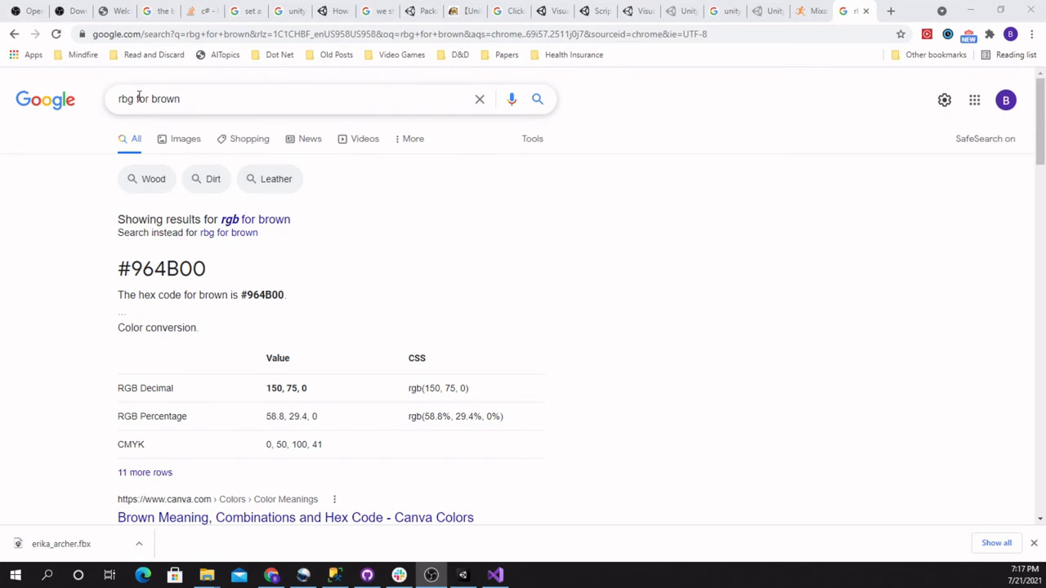
Look up the RGB code for brown in the web browser and set the Brown material's albedo to 150, 75, 0 in Unity
click(229, 218)
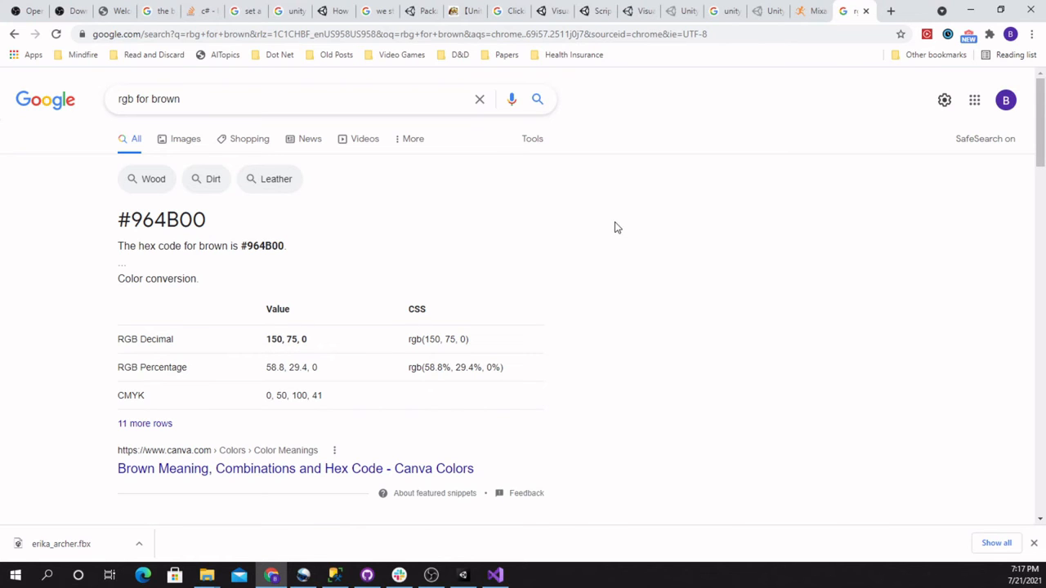
click(970, 10)
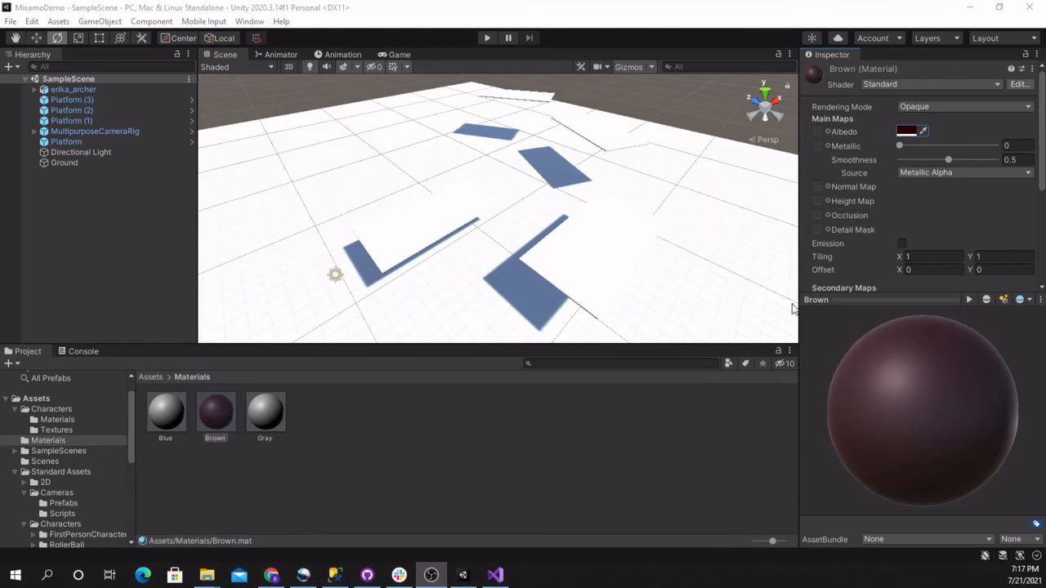
click(905, 131)
click(1013, 333)
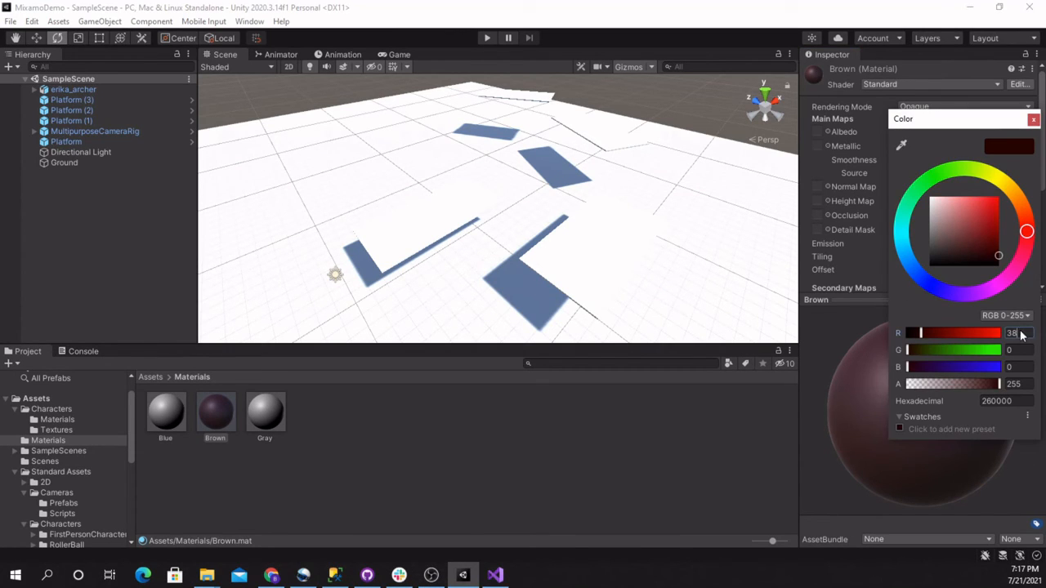
click(960, 333)
key(Tab)
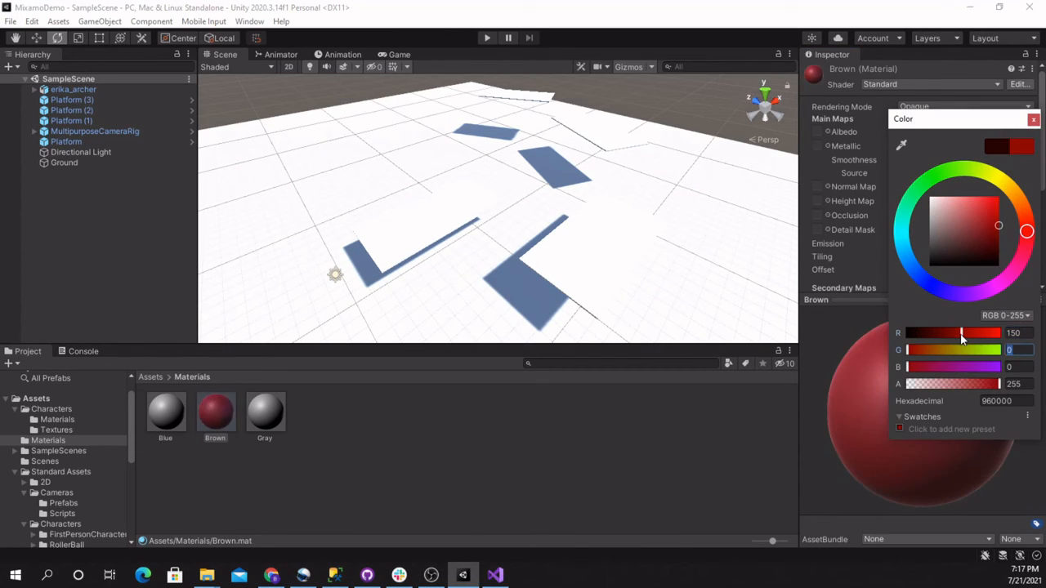
text(75)
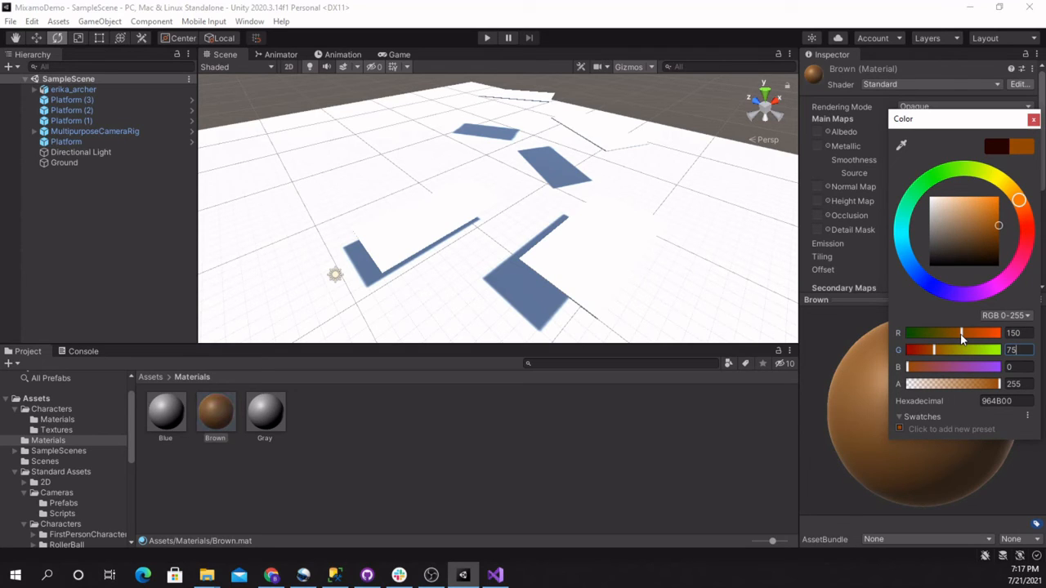
key(Tab)
click(1032, 119)
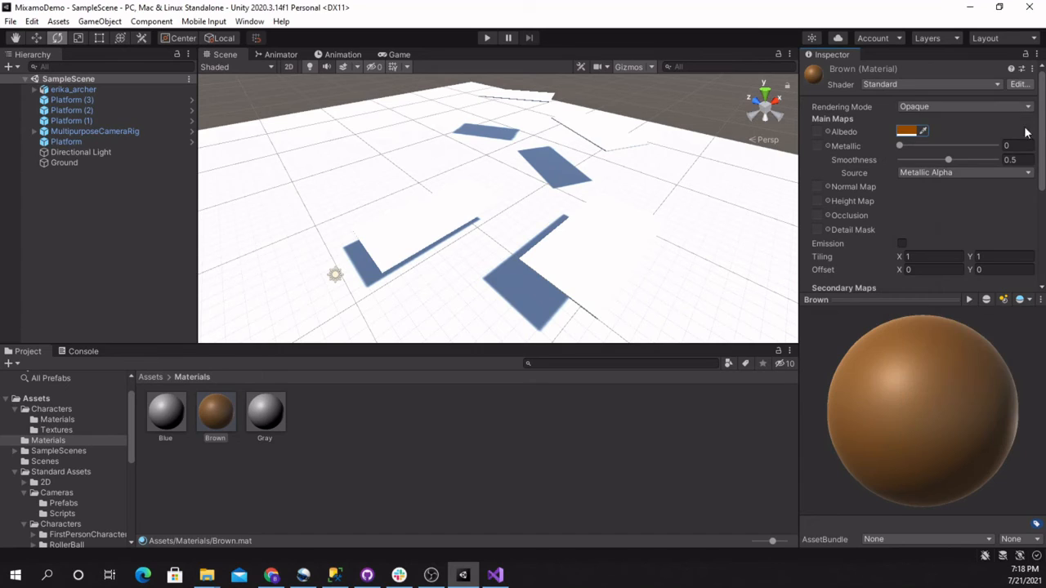
Set the red and green values of the Gray material's albedo color to 10
click(259, 410)
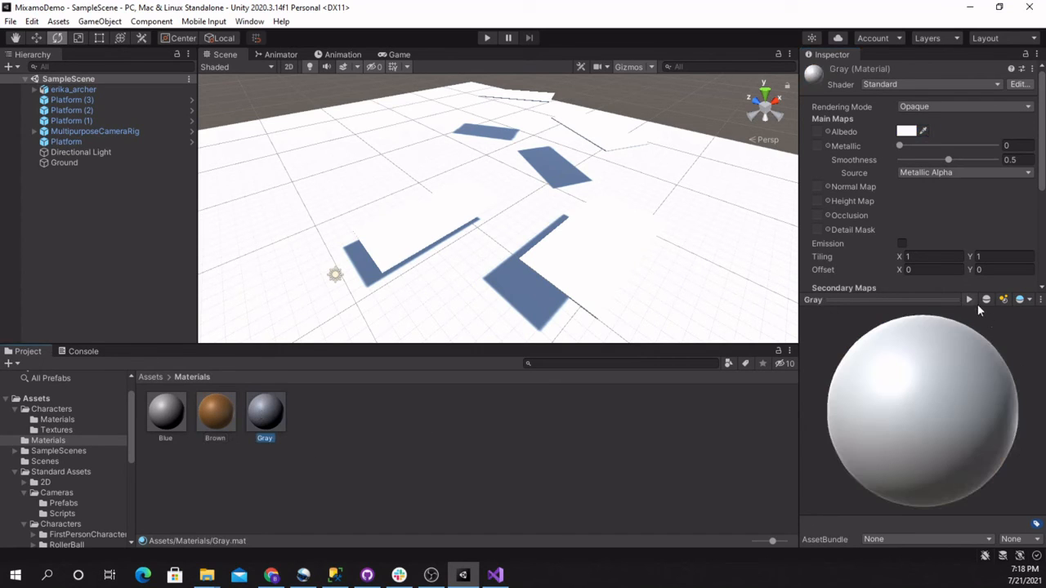
click(905, 132)
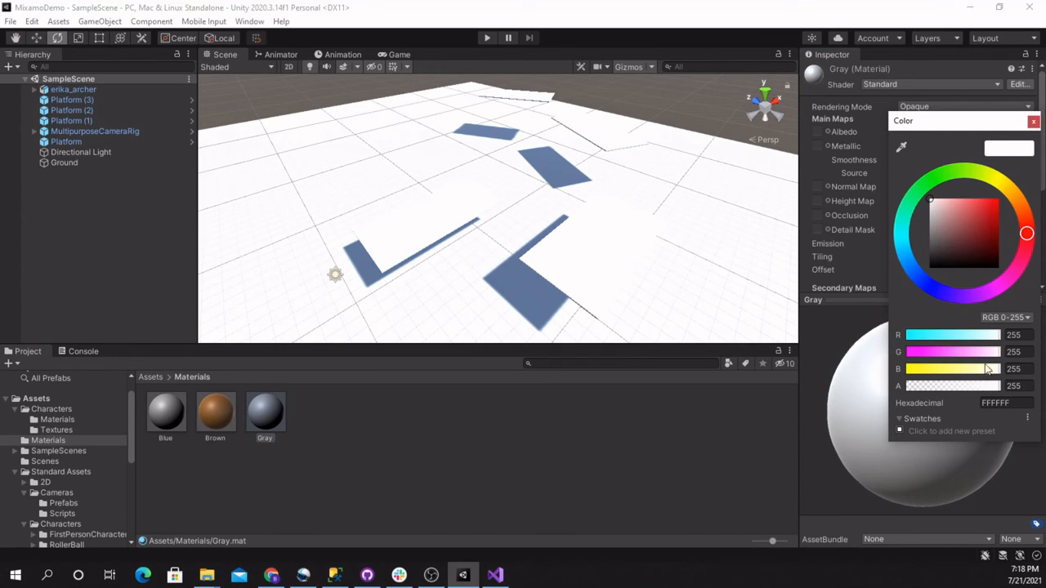
click(1015, 335)
text(10)
key(Tab)
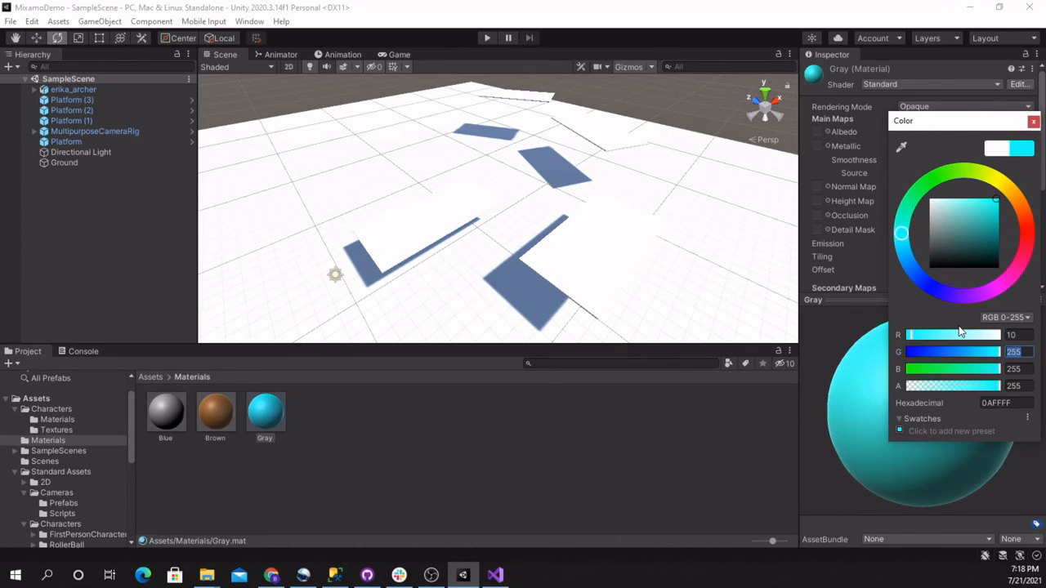
text(10)
key(Tab)
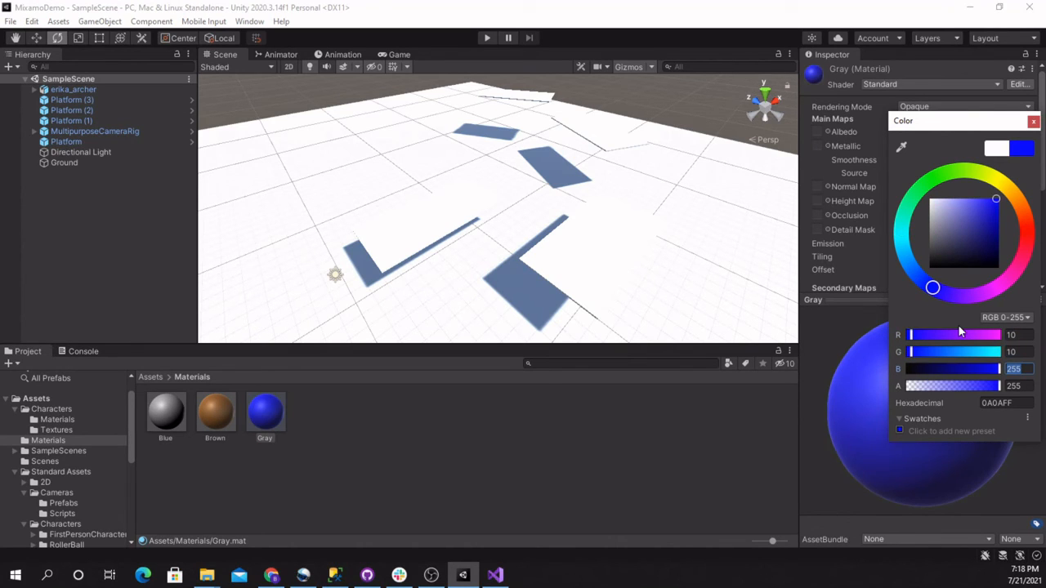
Set the Gray material's albedo color to RGB 100, 100, 100
key(shift+Tab)
key(shift+Tab)
text(100)
key(Tab)
text(100)
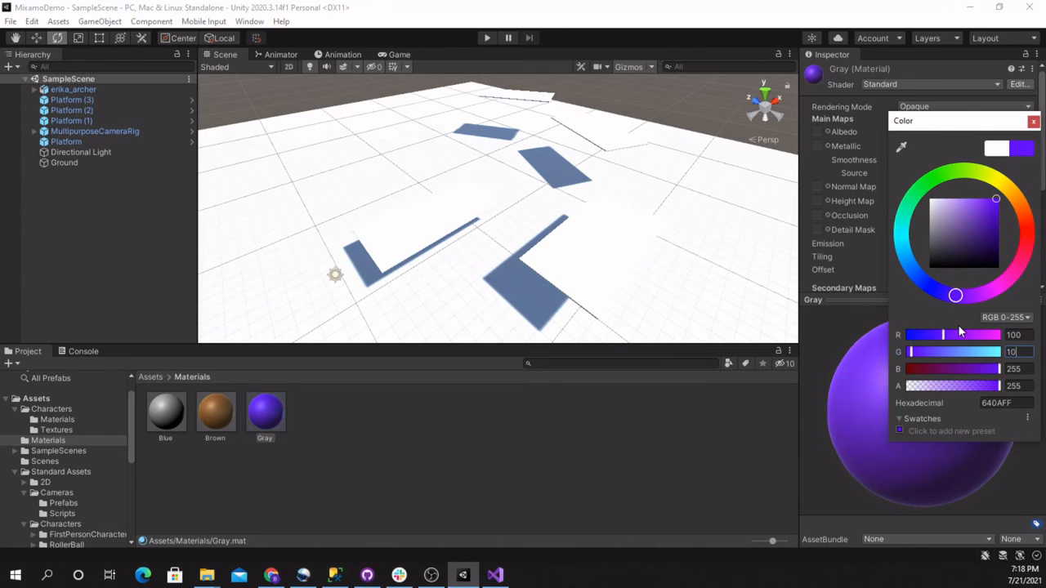
key(Tab)
text(100)
key(Tab)
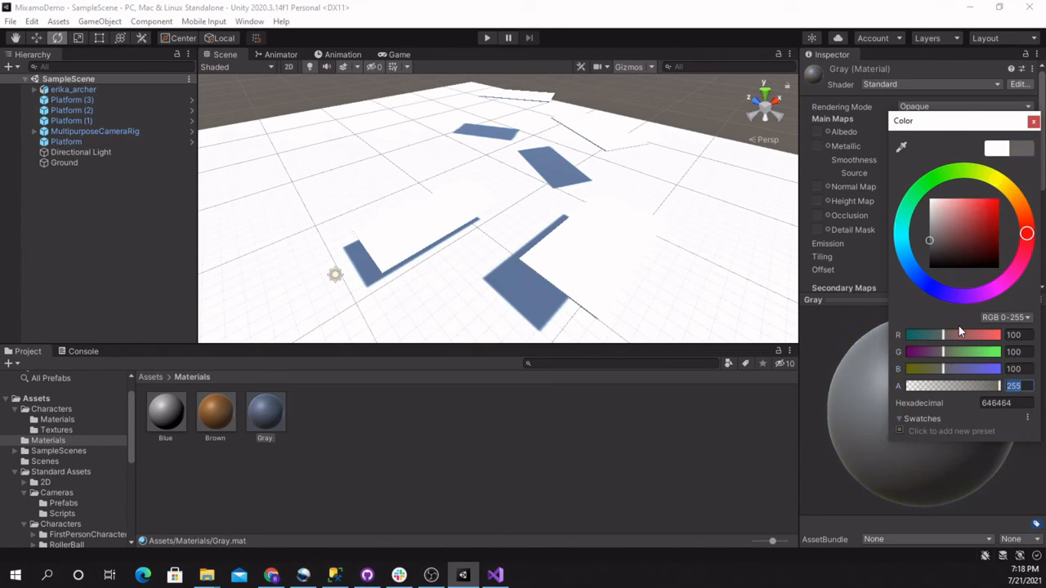
key(Return)
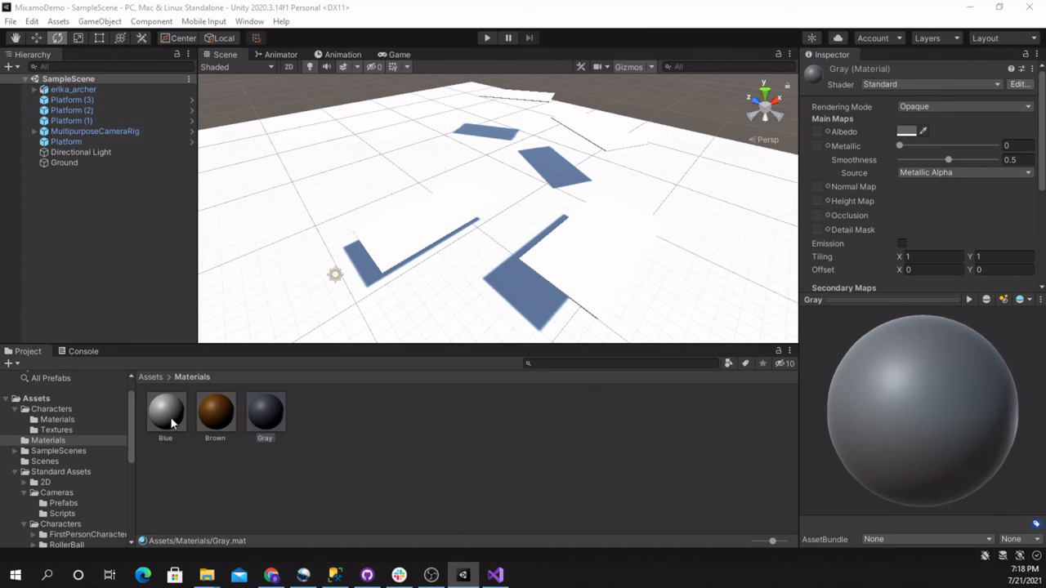
Try a darker albedo of RGB 50, 50, 50 on the Gray material
click(272, 418)
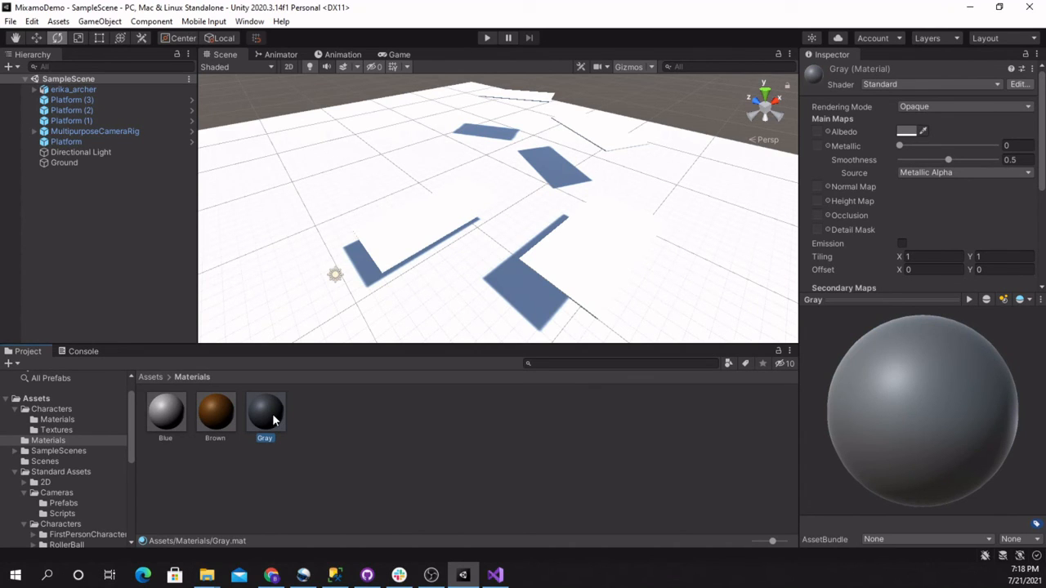
click(905, 131)
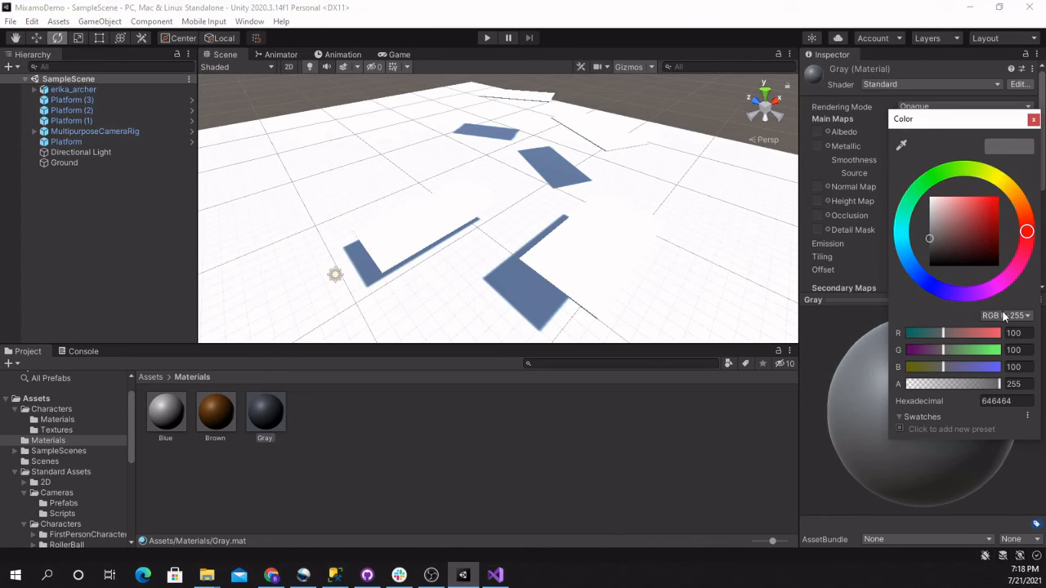
click(1013, 333)
text(50)
key(Tab)
text(50)
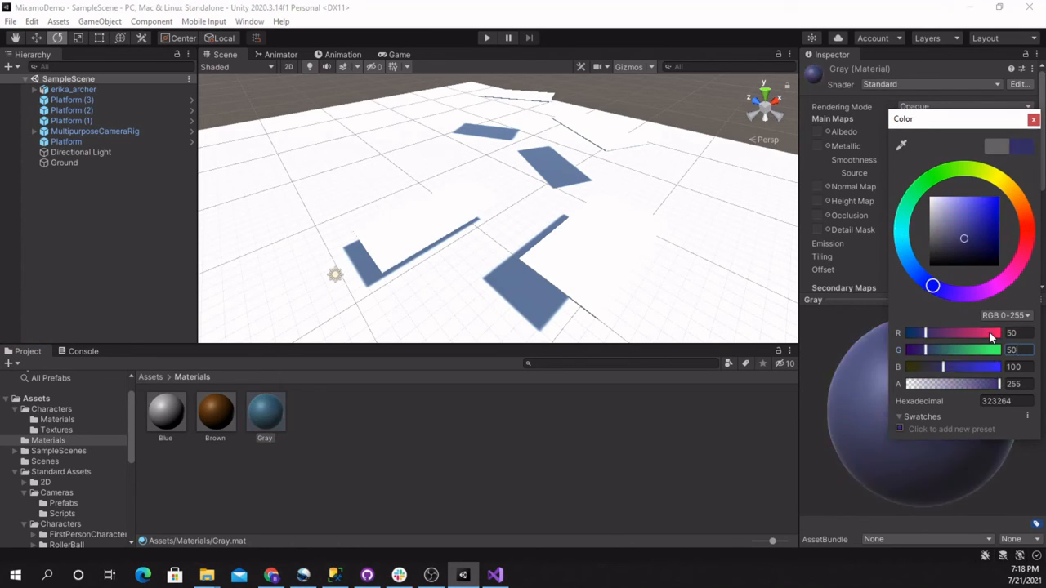
key(Tab)
text(50)
key(Tab)
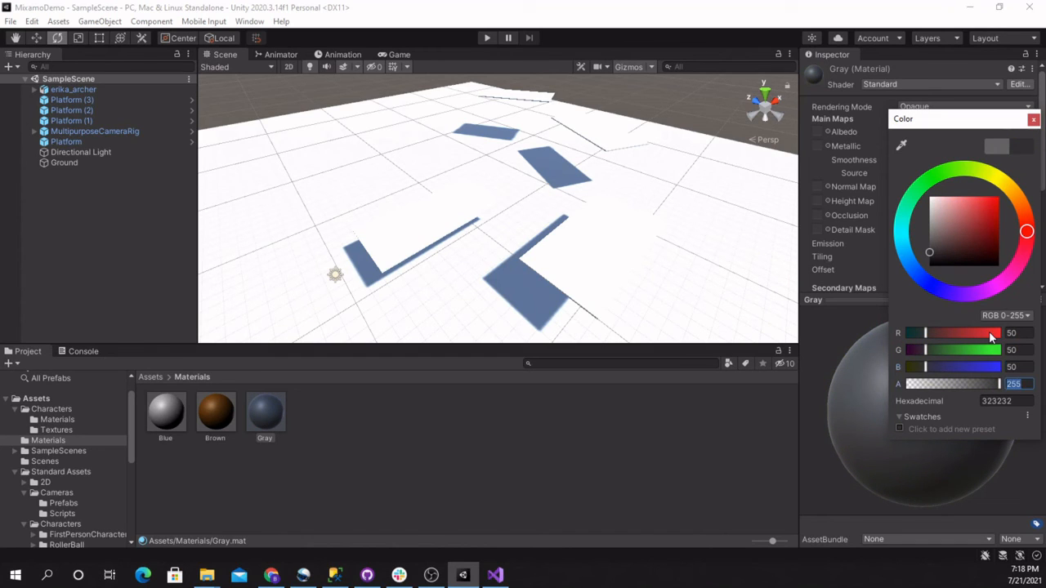
Set the Gray material's albedo color to RGB 150, 150, 150
click(1017, 332)
text(150)
key(Tab)
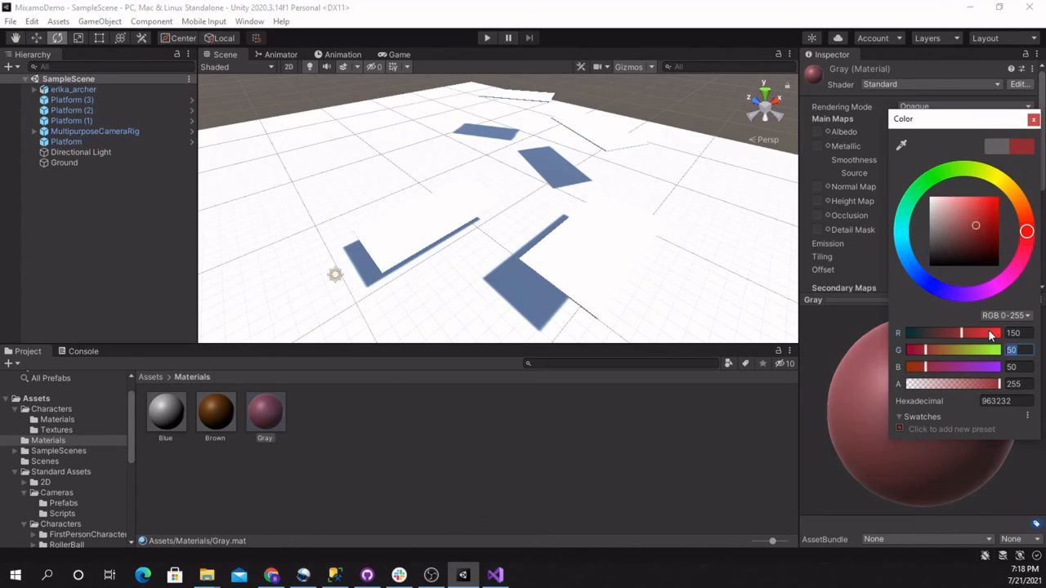
text(150)
key(Tab)
text(150)
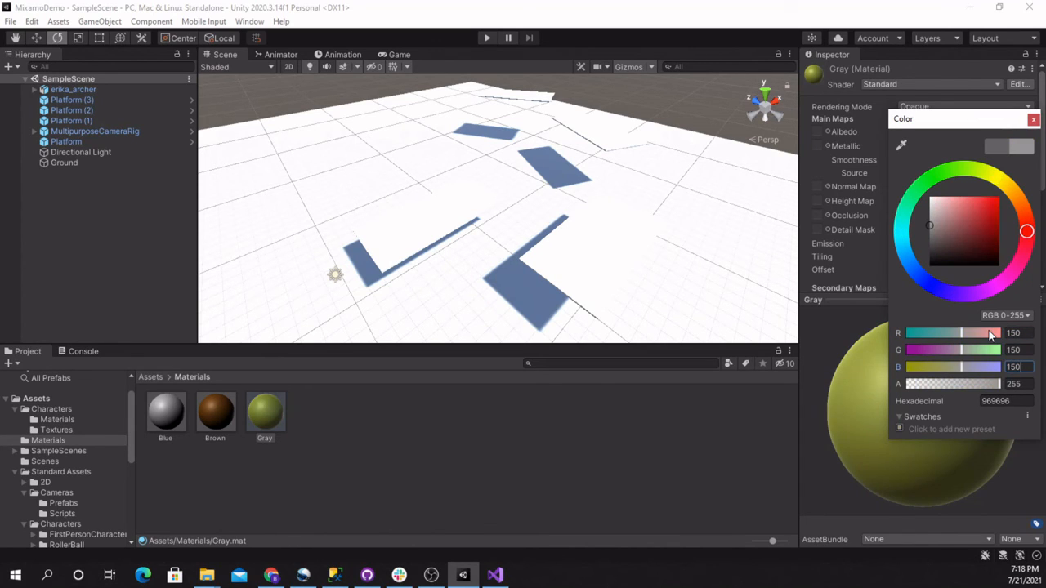
key(Tab)
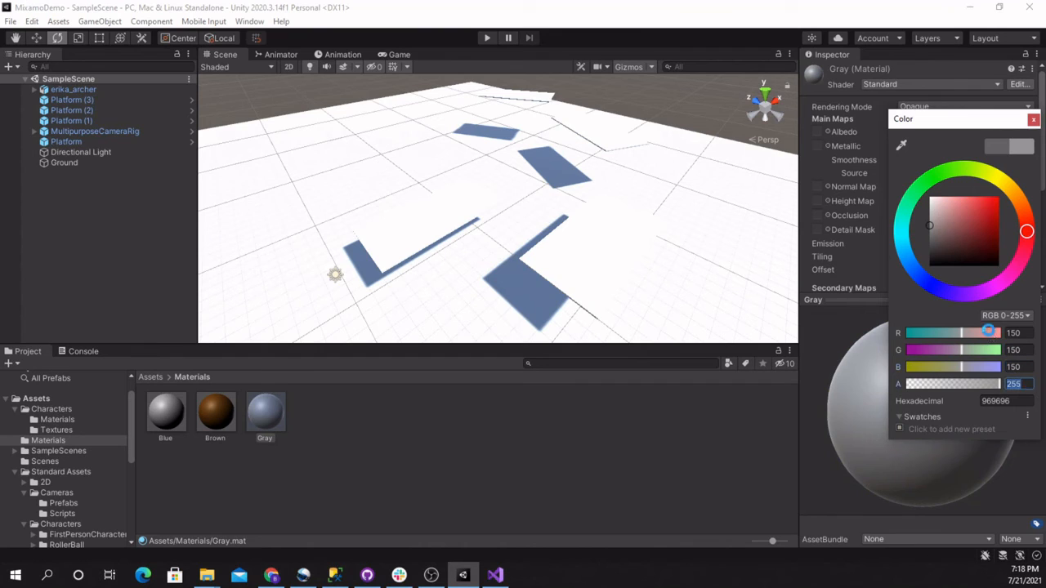
key(Return)
Set the Blue material's albedo to a fully saturated blue, about RGB 10, 0, 255
click(163, 432)
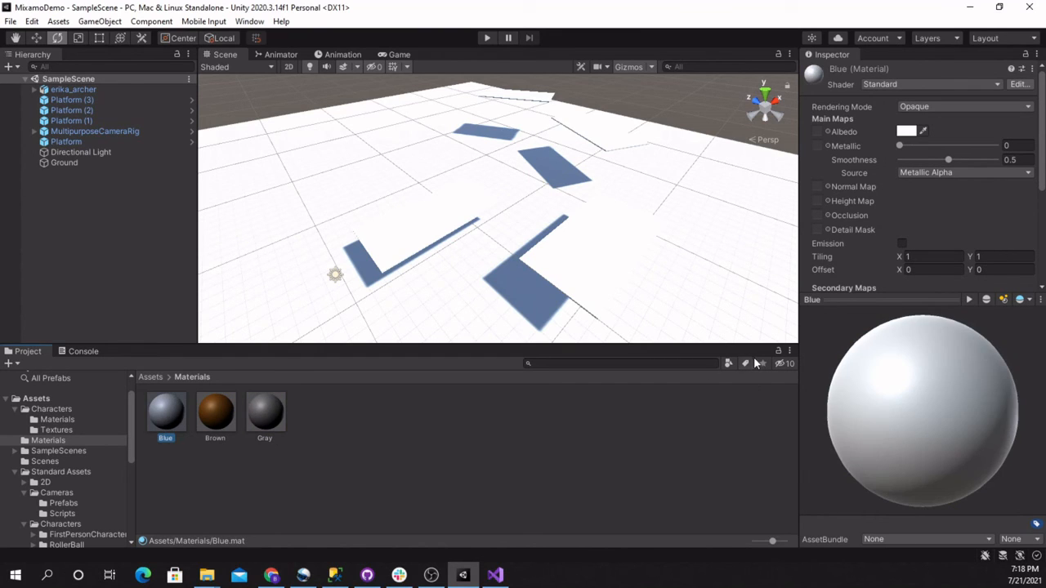
click(905, 130)
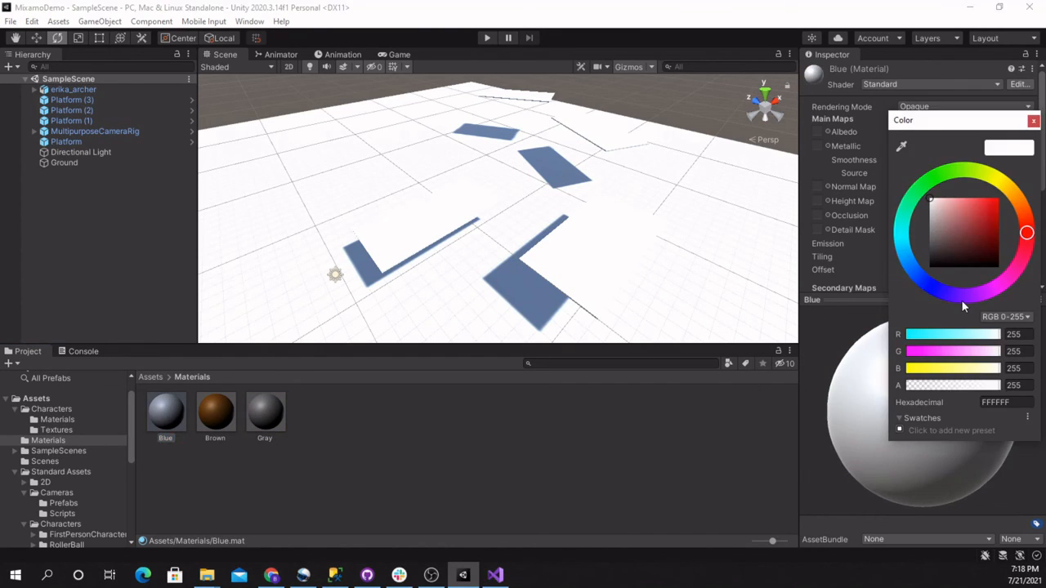
click(938, 290)
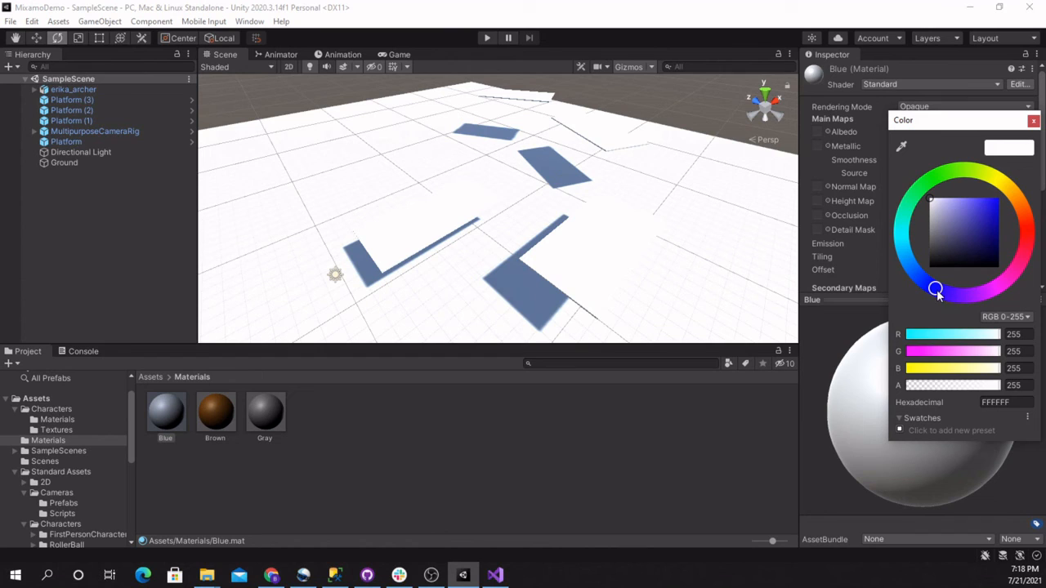
drag(987, 204, 1007, 196)
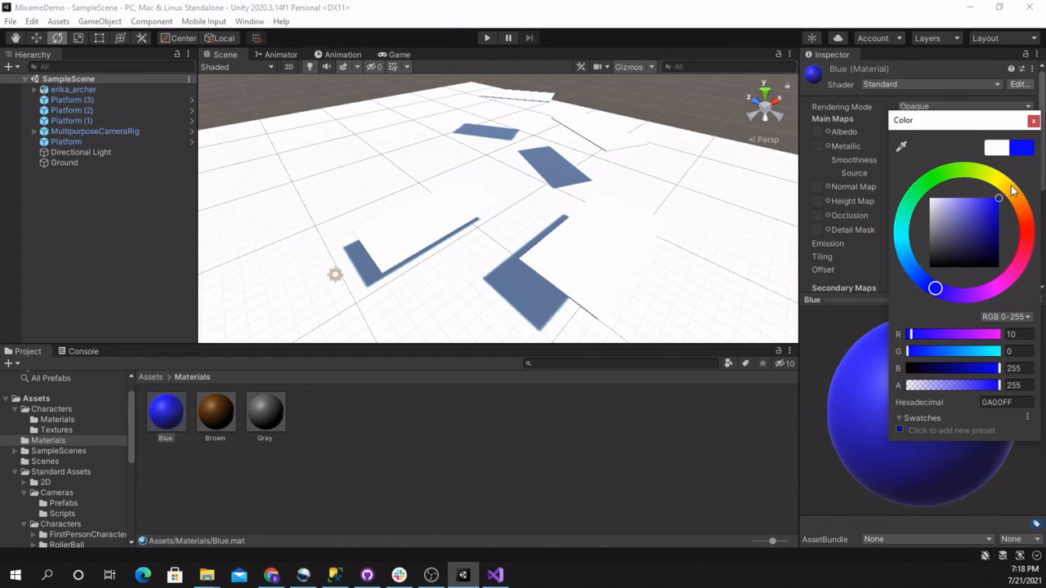
click(1032, 122)
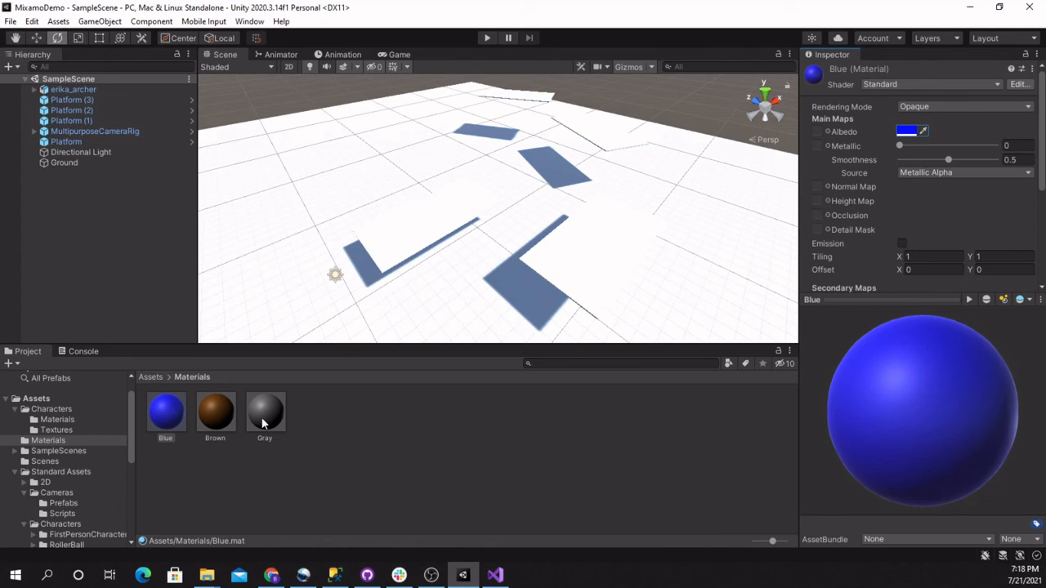
Apply the Brown material to the ground plane in the scene
drag(223, 422, 263, 249)
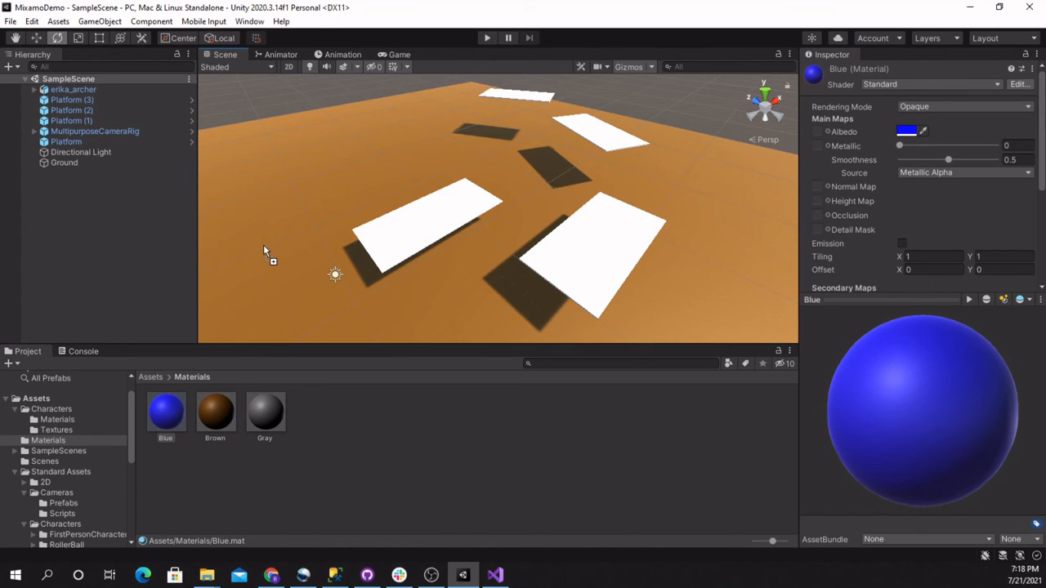
Apply the Gray material to the three nearer platforms and the Blue material to the farthest platform
drag(259, 422, 411, 232)
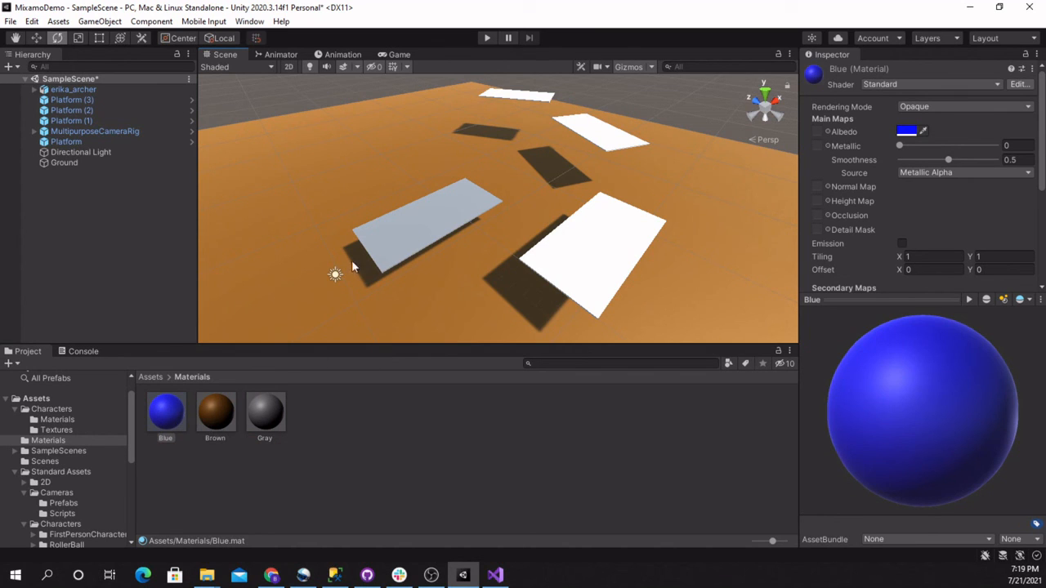
drag(168, 412, 539, 94)
drag(255, 422, 553, 272)
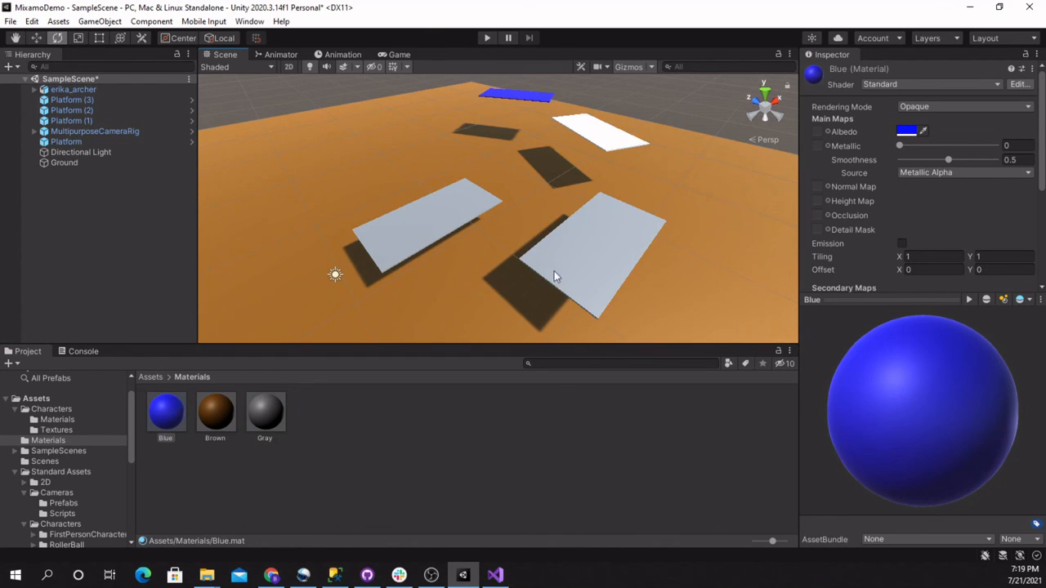
drag(268, 418, 607, 133)
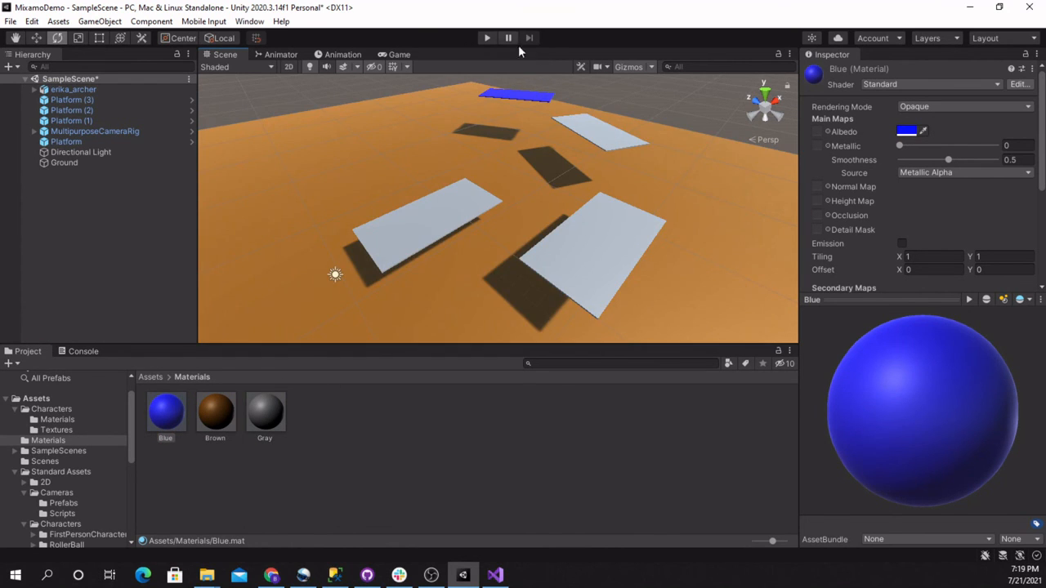
Play-test the colored course by running and jumping the archer across the platforms, and stop the game
click(485, 38)
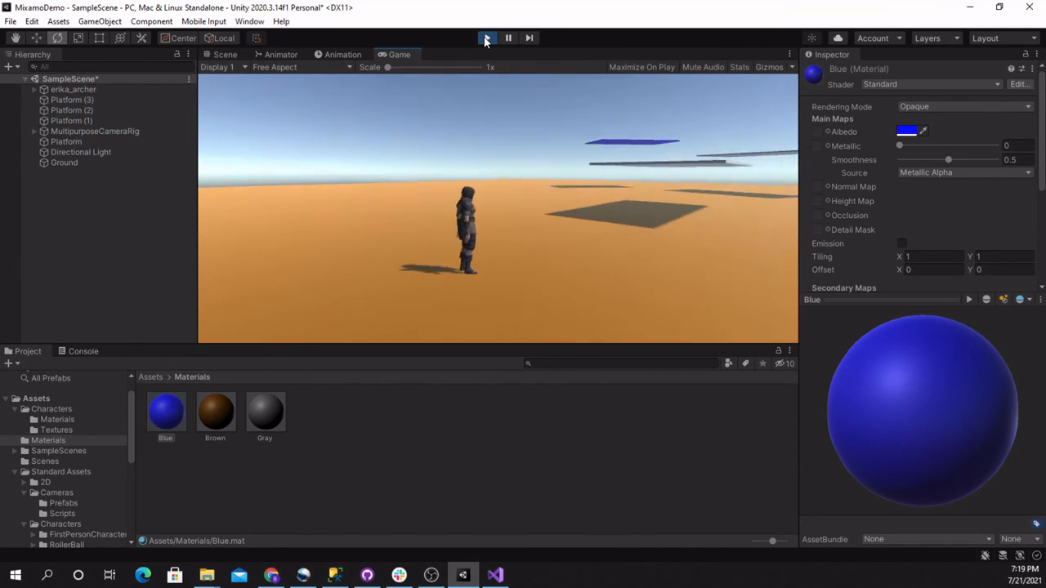
key(w)
key(space)
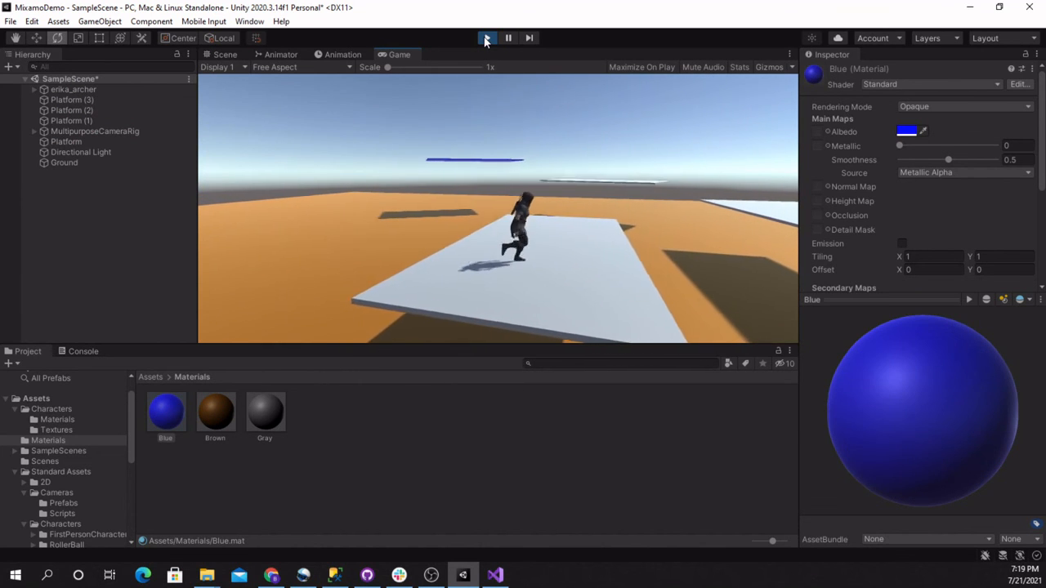
key(space)
key(d)
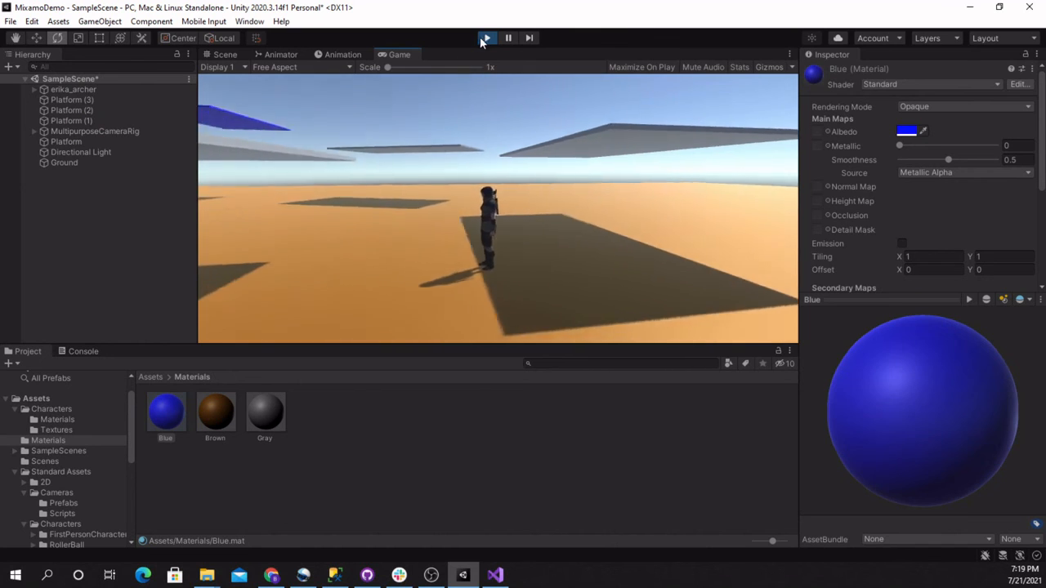
click(487, 38)
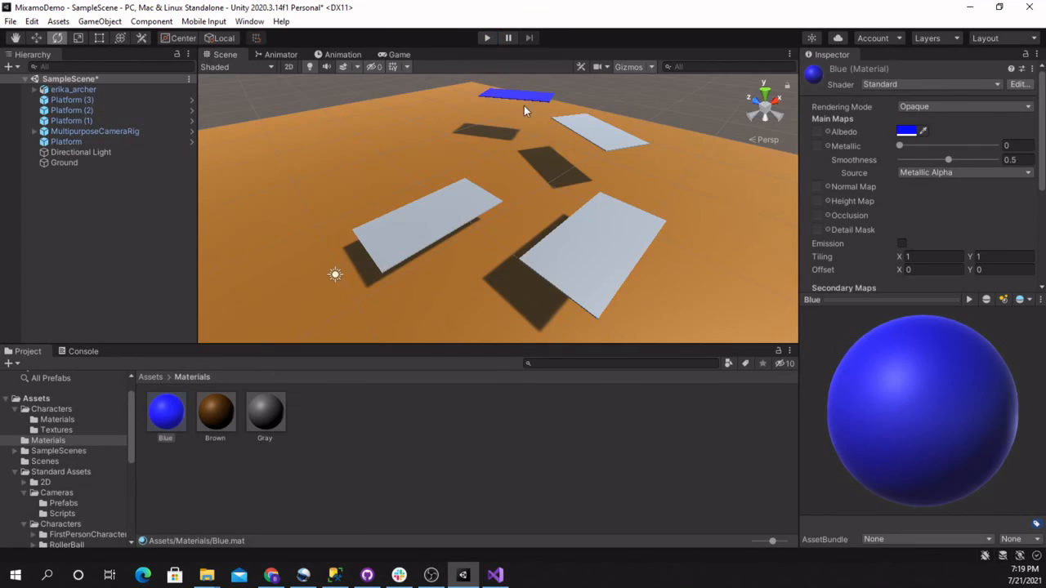
Move Platform (1) closer to its neighbours, to about X 15.76 and Z -5.7
click(511, 304)
alt+drag(462, 285, 606, 247)
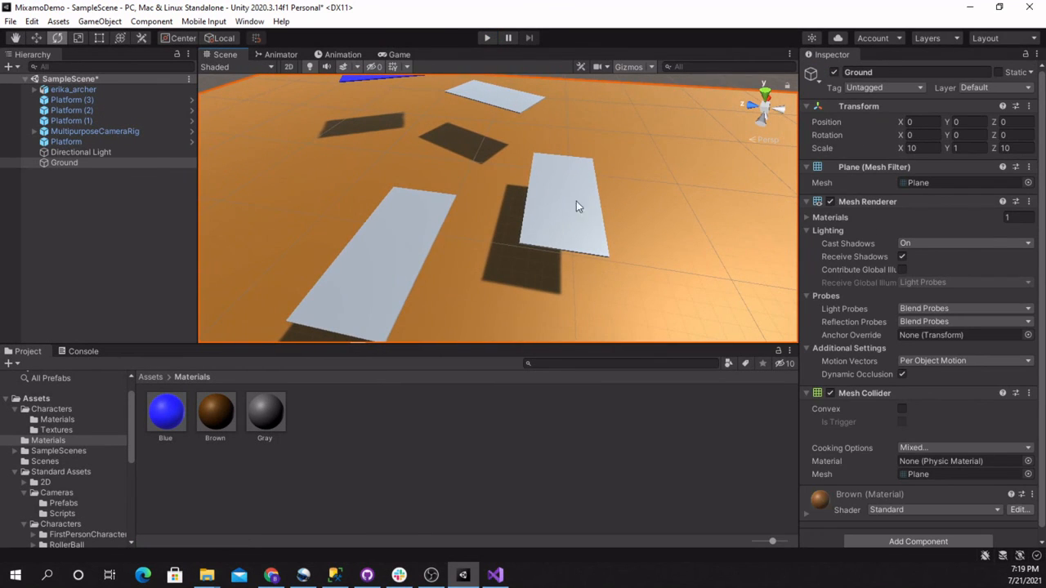
click(572, 211)
key(w)
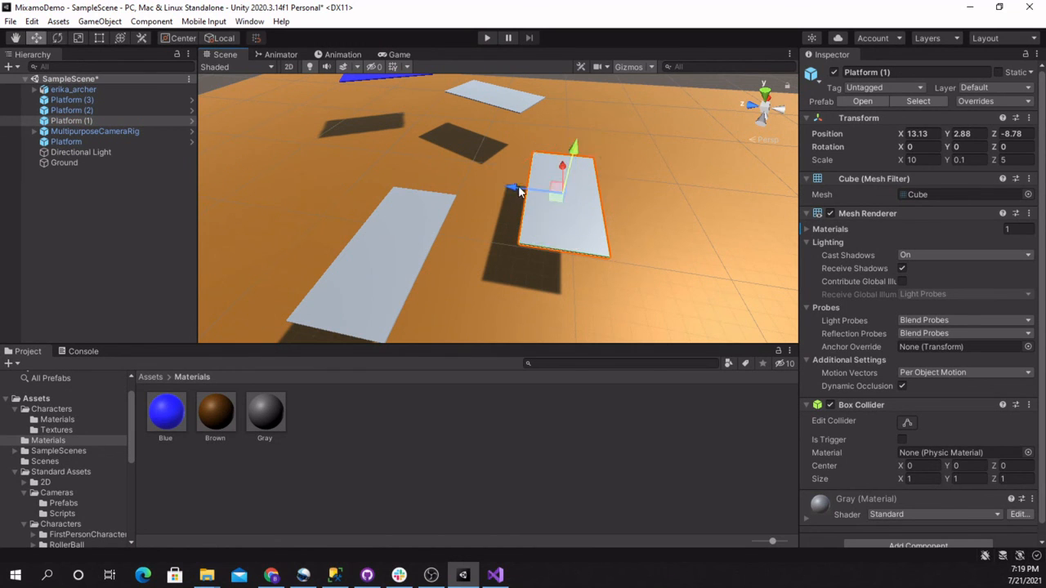
drag(517, 190, 470, 187)
alt+drag(532, 164, 394, 164)
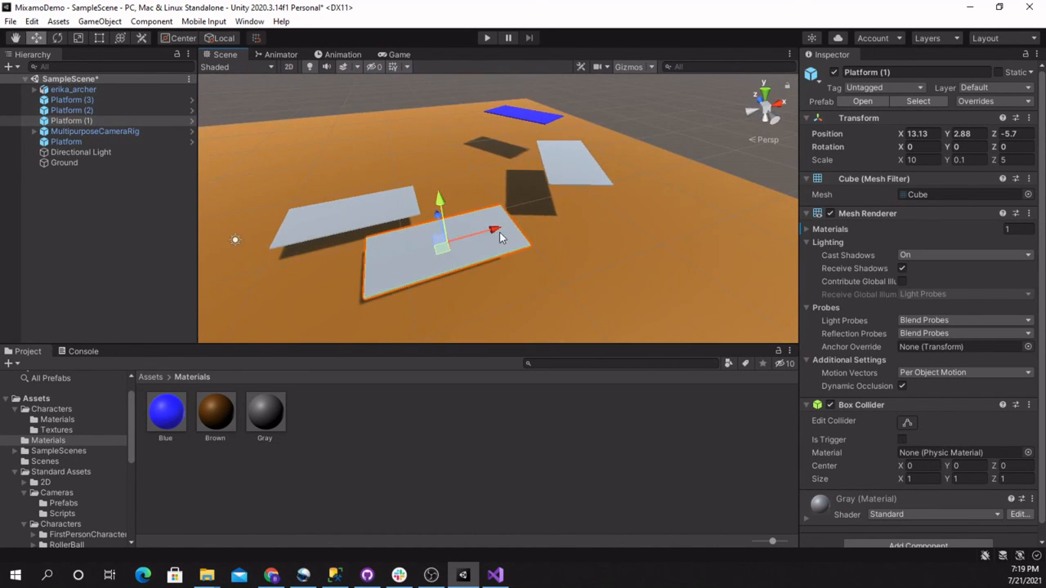
drag(499, 232, 535, 231)
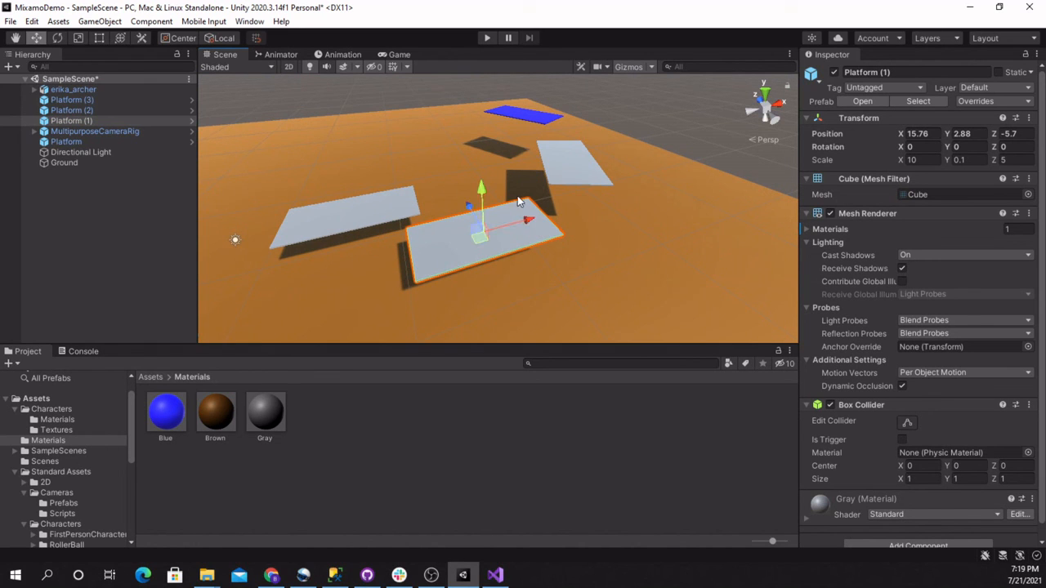
Lower the blue Platform (3) and shift it toward the gray platforms, to about X 25.67, Y 4.93, Z 10.96
click(525, 120)
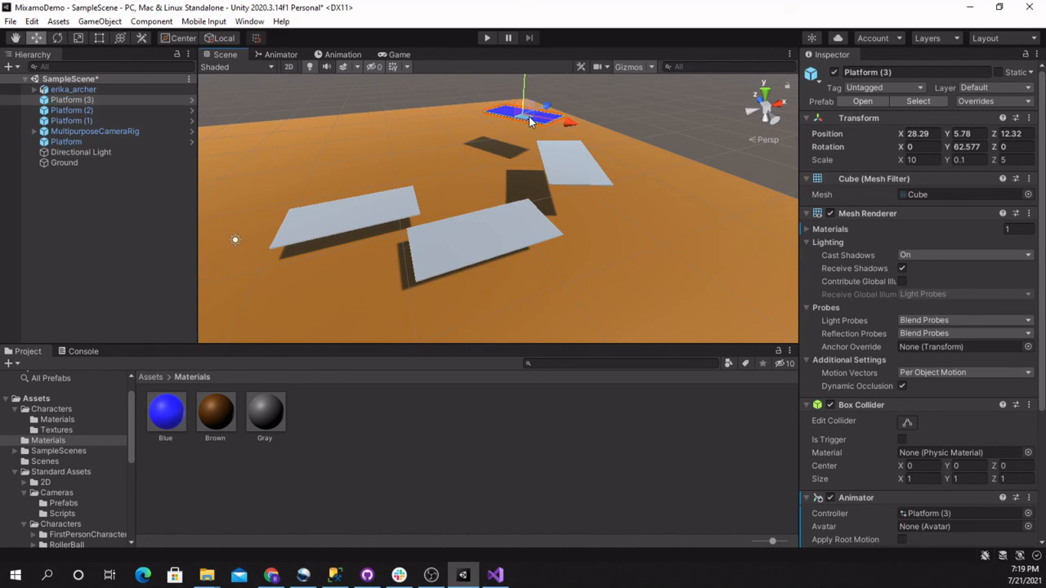
alt+drag(584, 137, 495, 81)
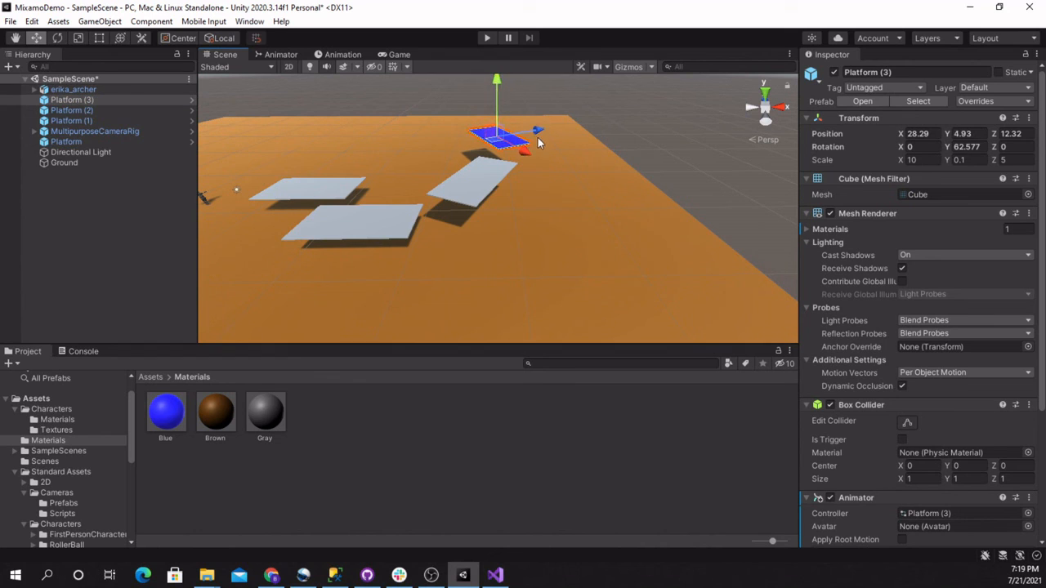
drag(522, 137, 518, 136)
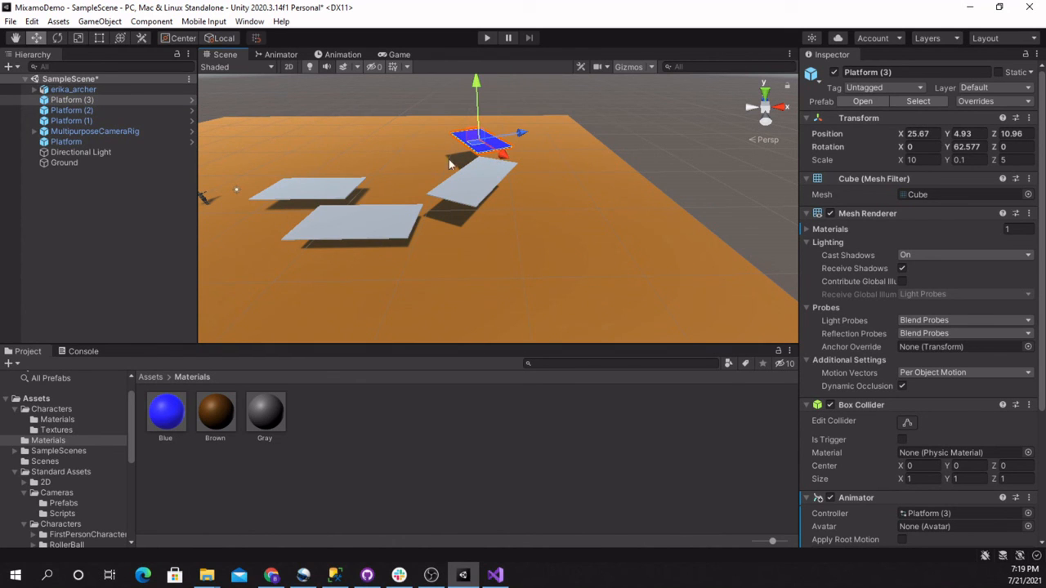
Play-test the adjusted course by jumping the archer across the gray platforms toward the rotating blue platform
click(482, 41)
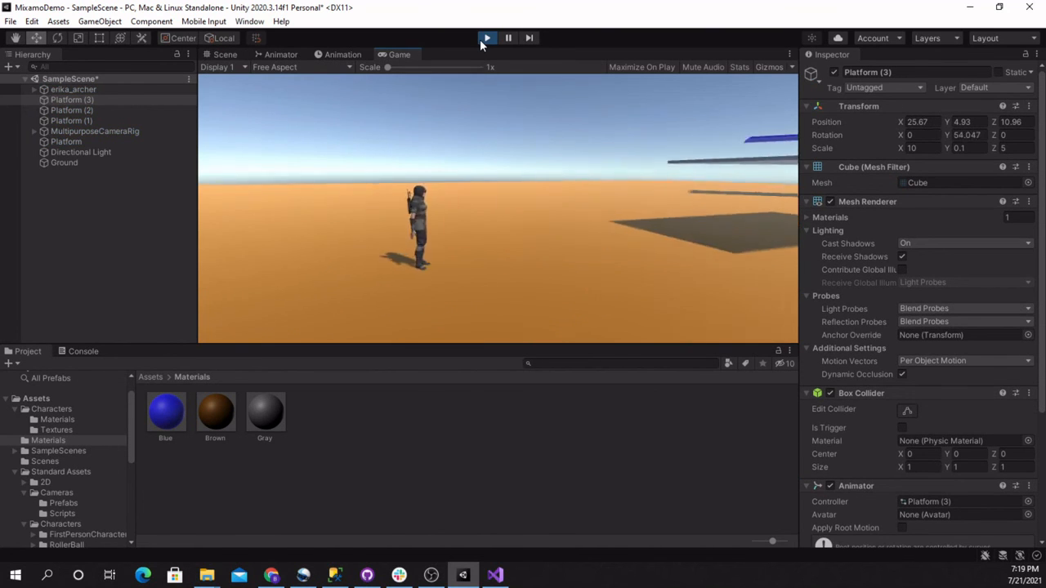
key(space)
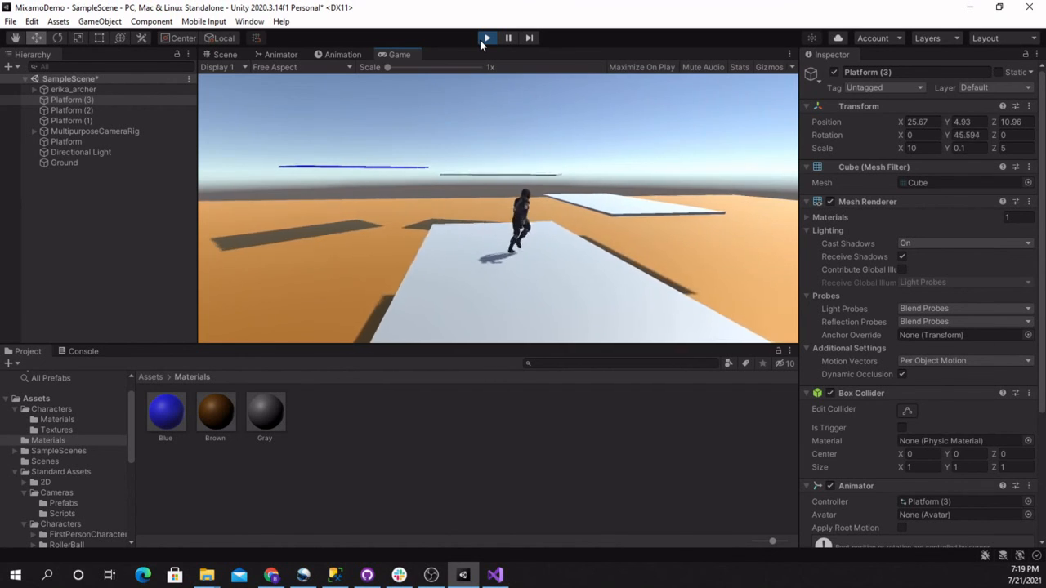
key(space)
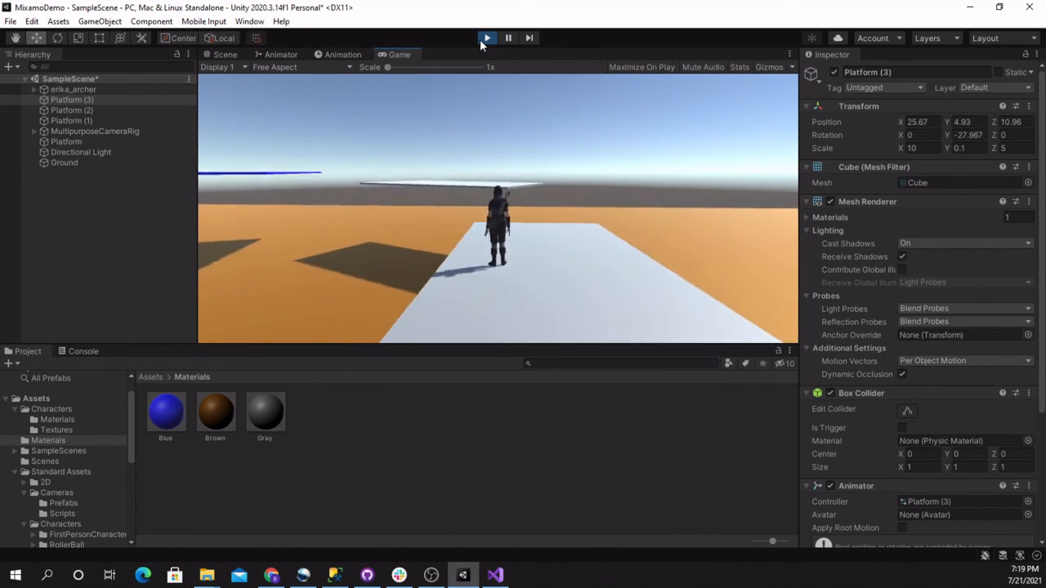
key(w)
key(space)
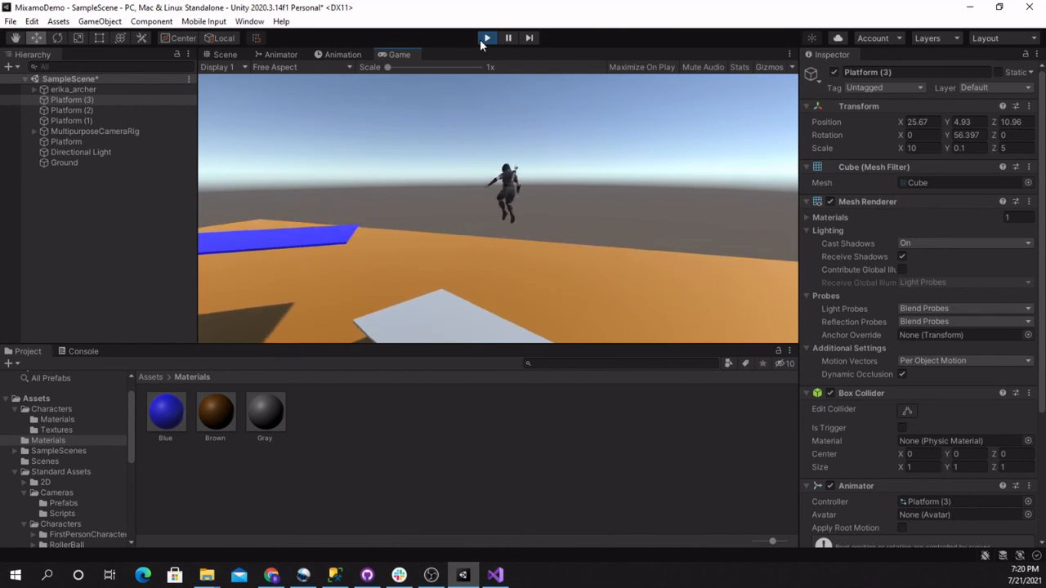
key(space)
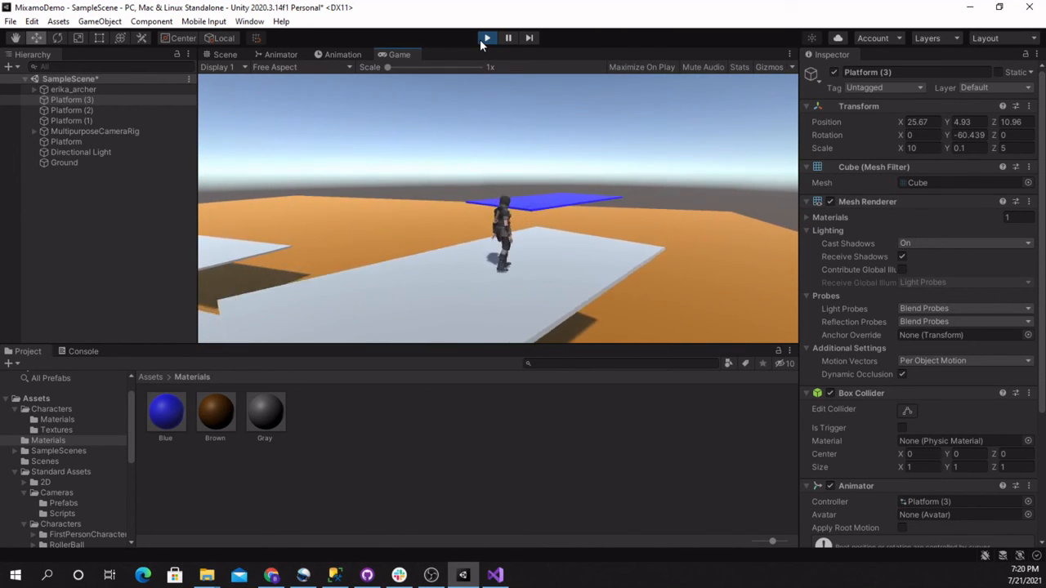
key(w)
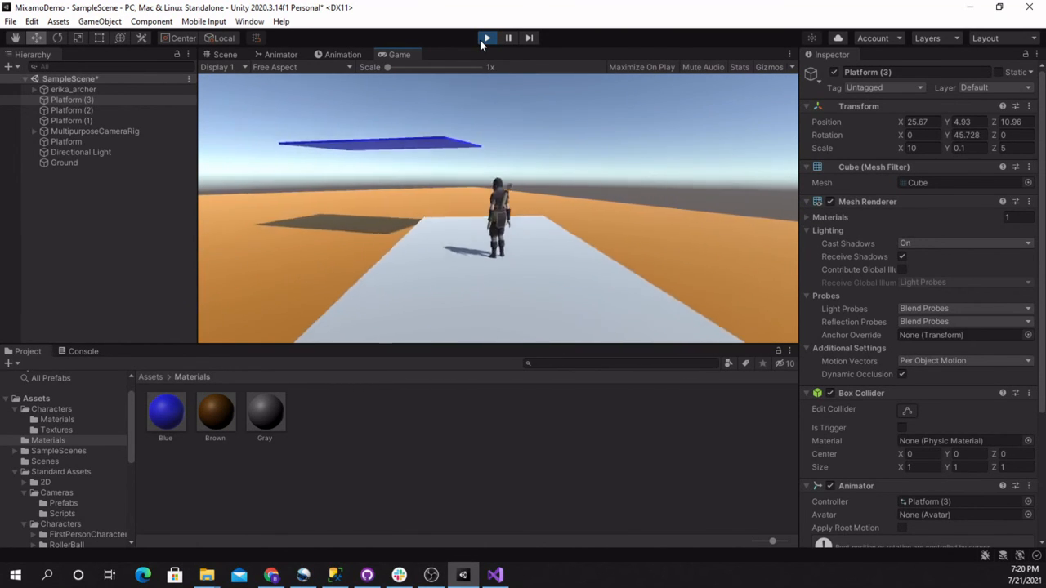
key(space)
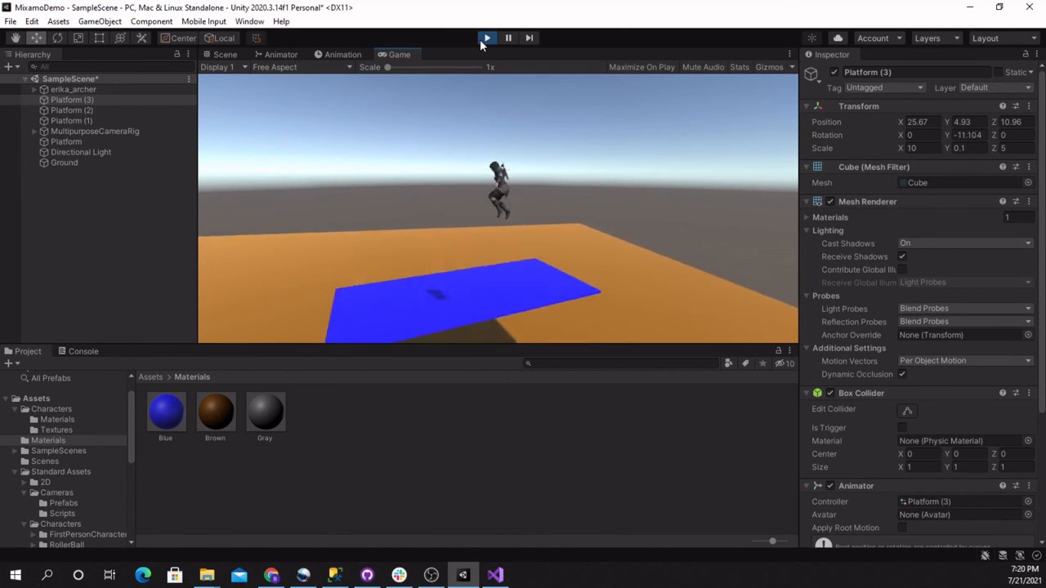